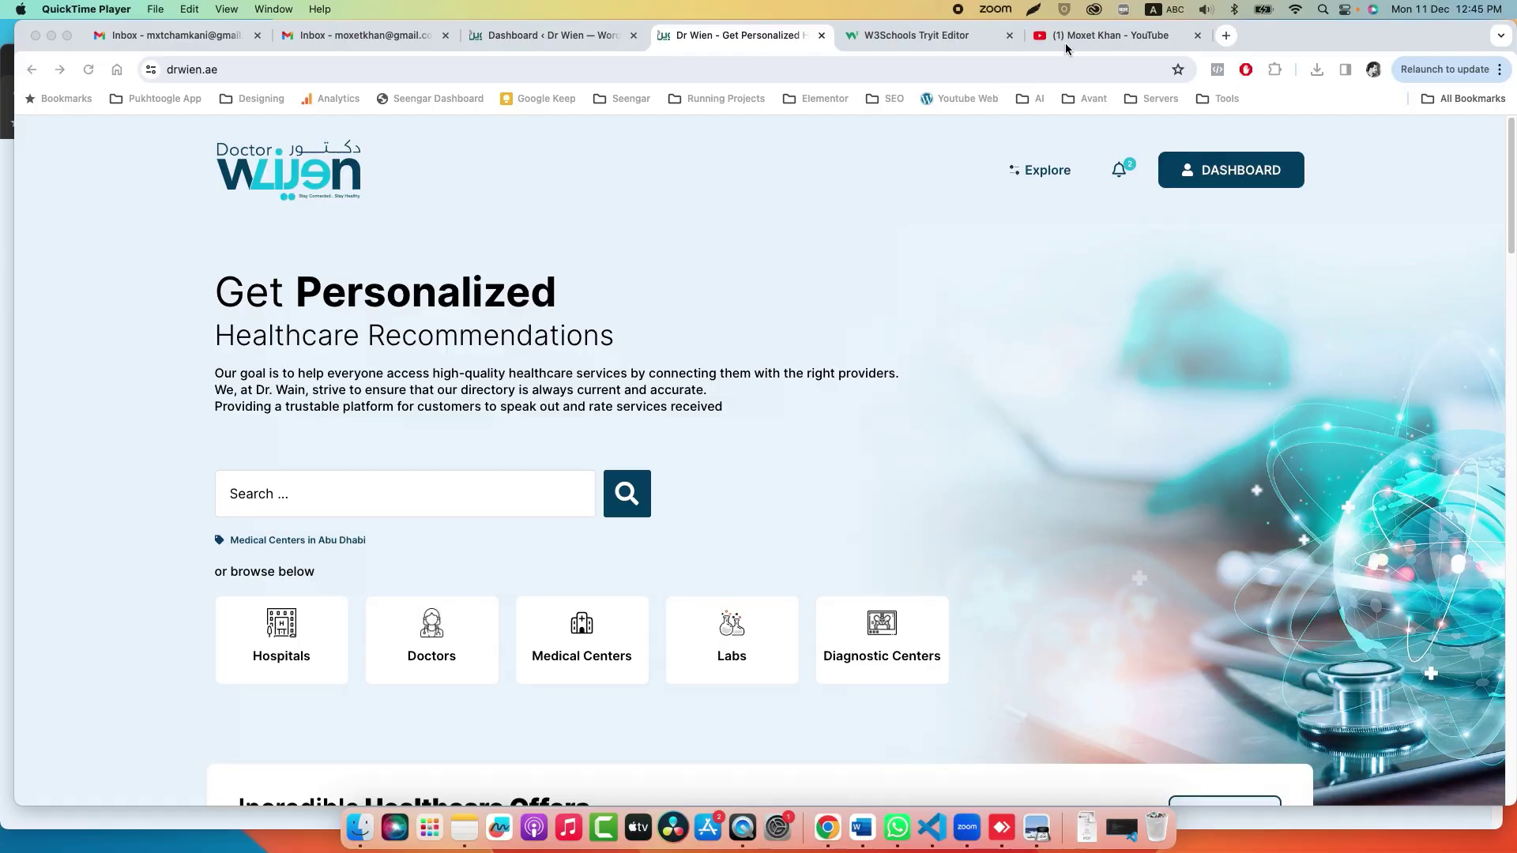
# Show the channel's YouTube videos, then switch to the incognito Dr Wien sign-up page.
pyautogui.click(1065, 41)
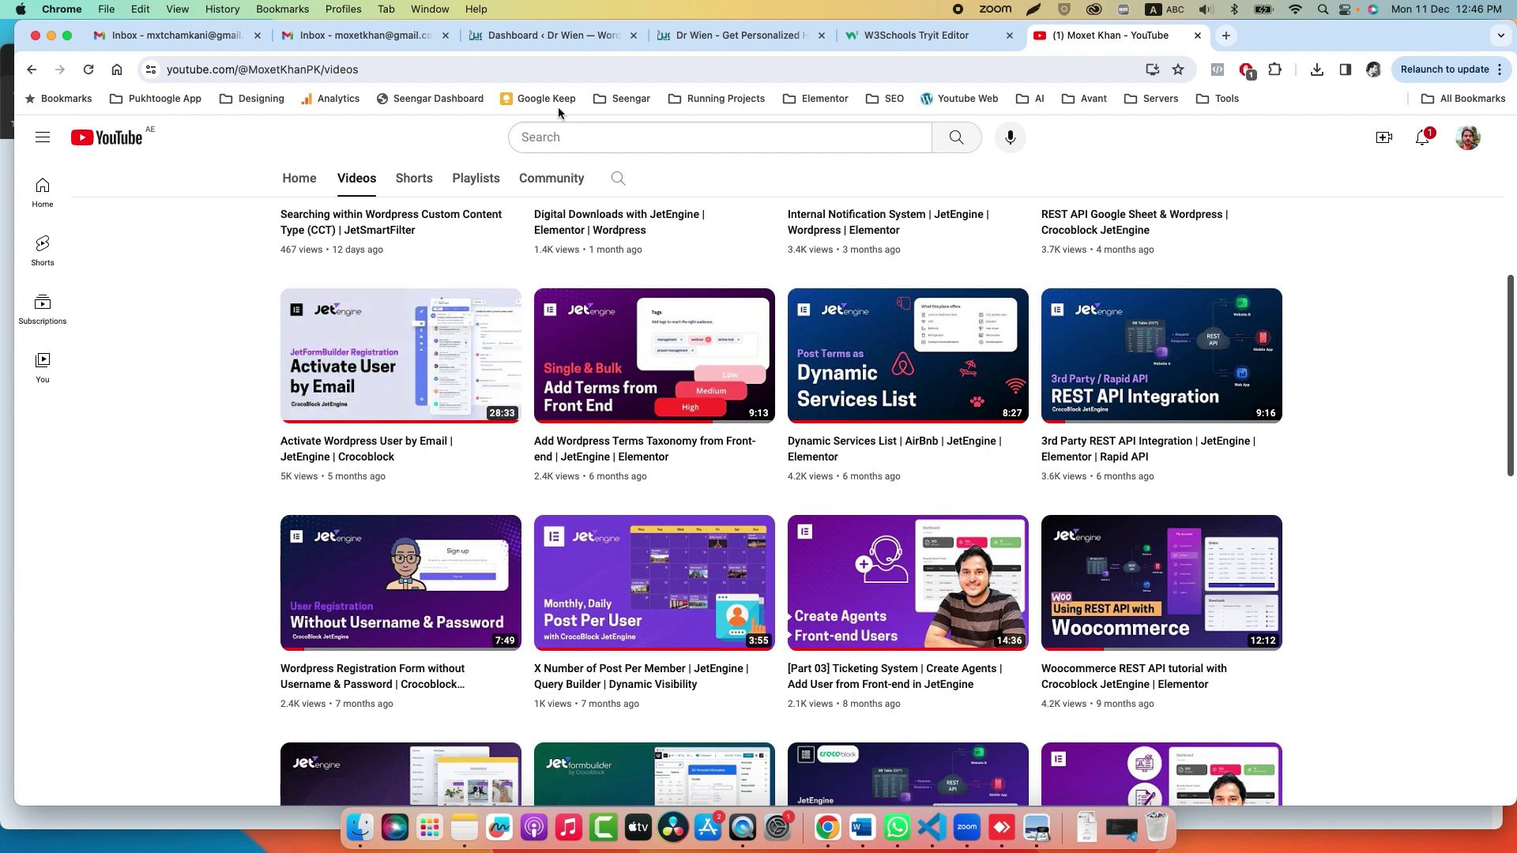
pyautogui.click(212, 812)
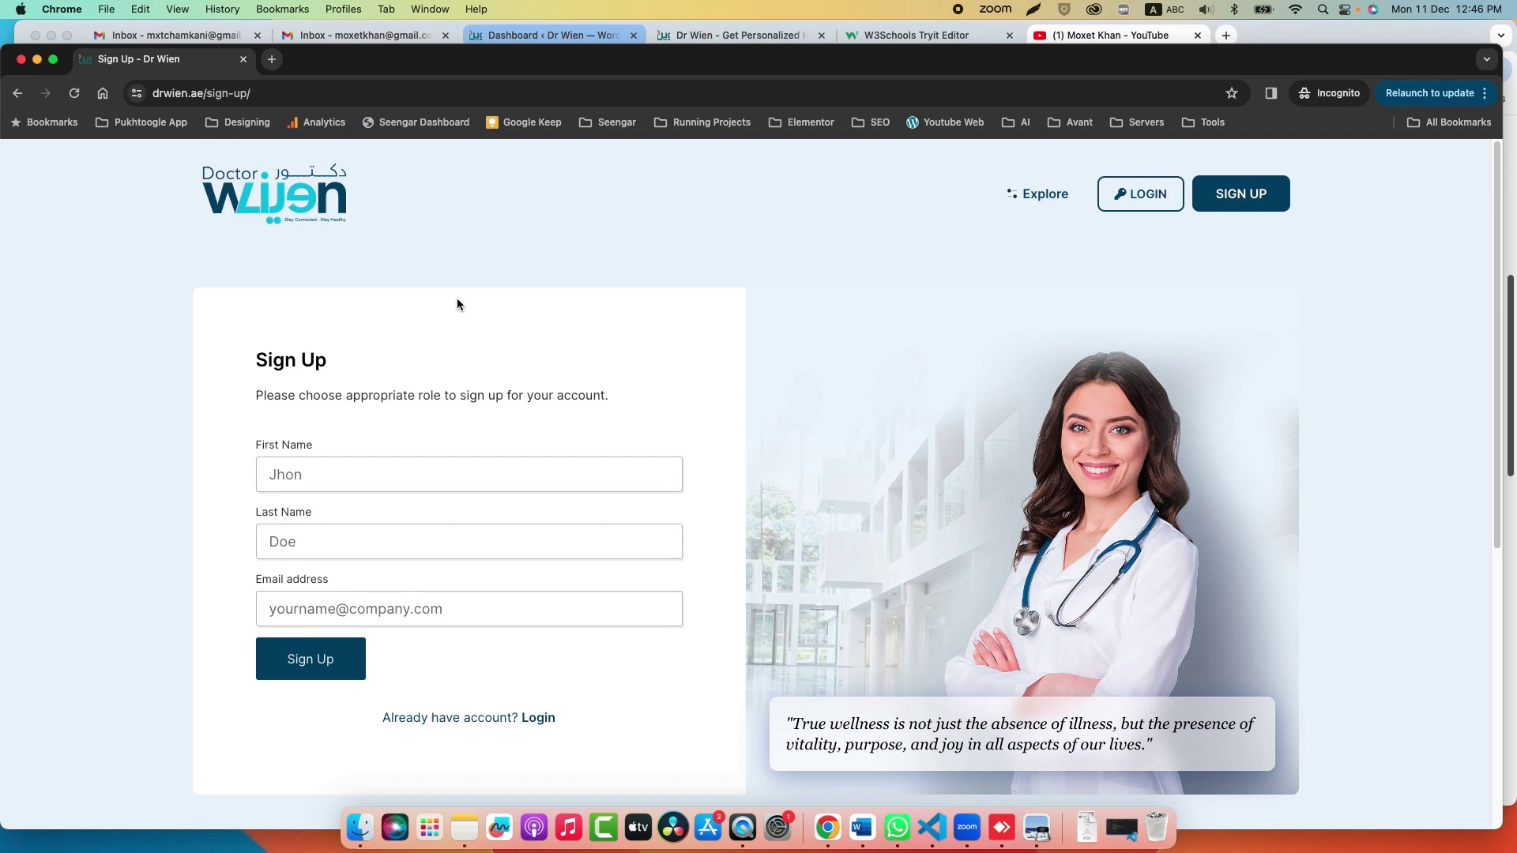
# Open Installed Plugins from the WordPress dashboard and highlight JetFormBuilder's version 3.2.1.
pyautogui.click(571, 40)
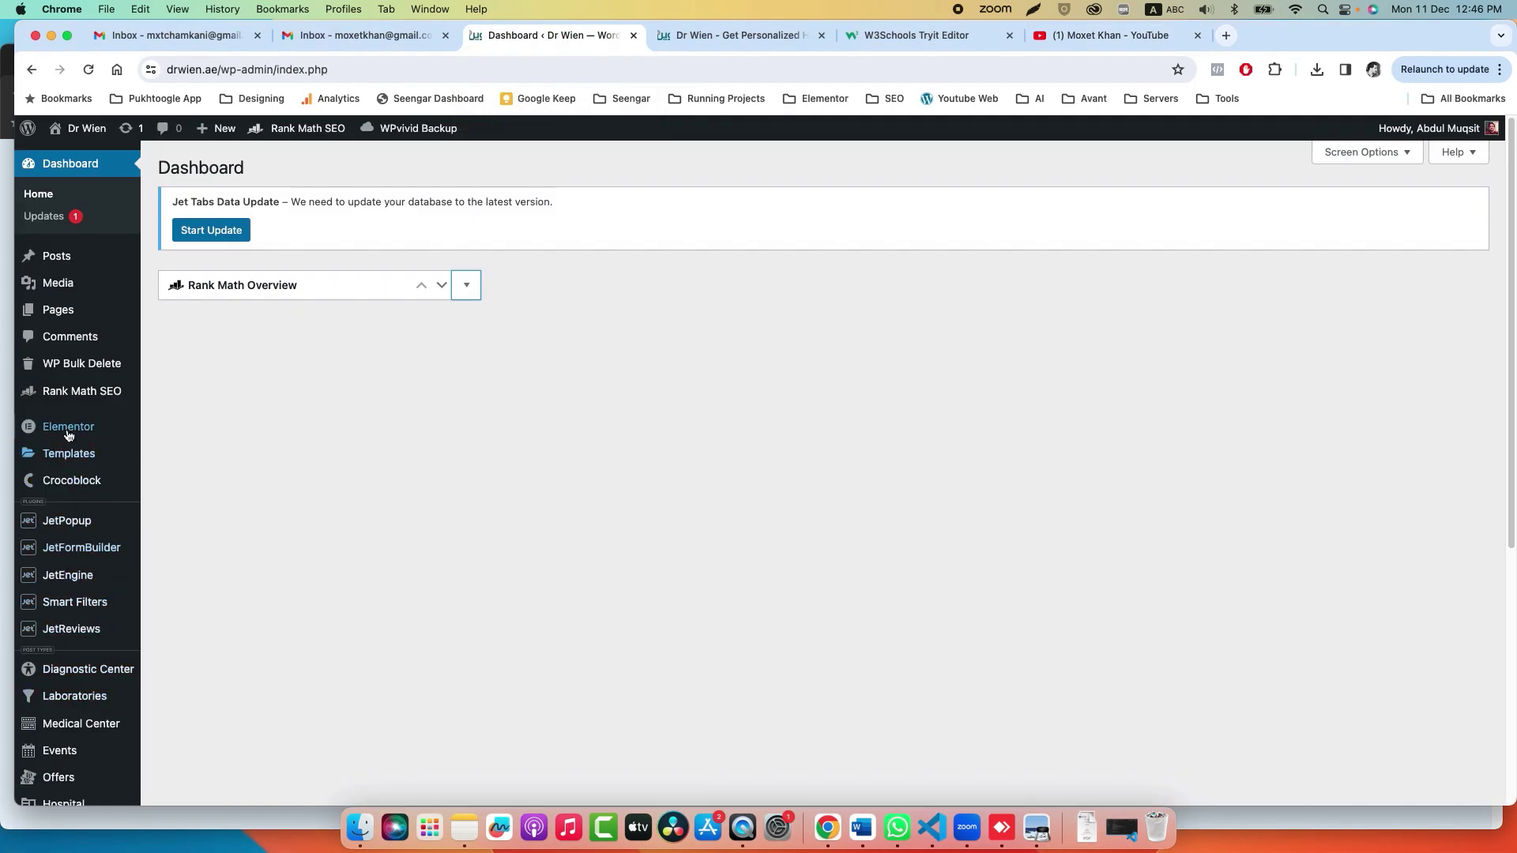
pyautogui.moveTo(71, 698)
pyautogui.scroll(-3, 70, 698)
pyautogui.click(61, 684)
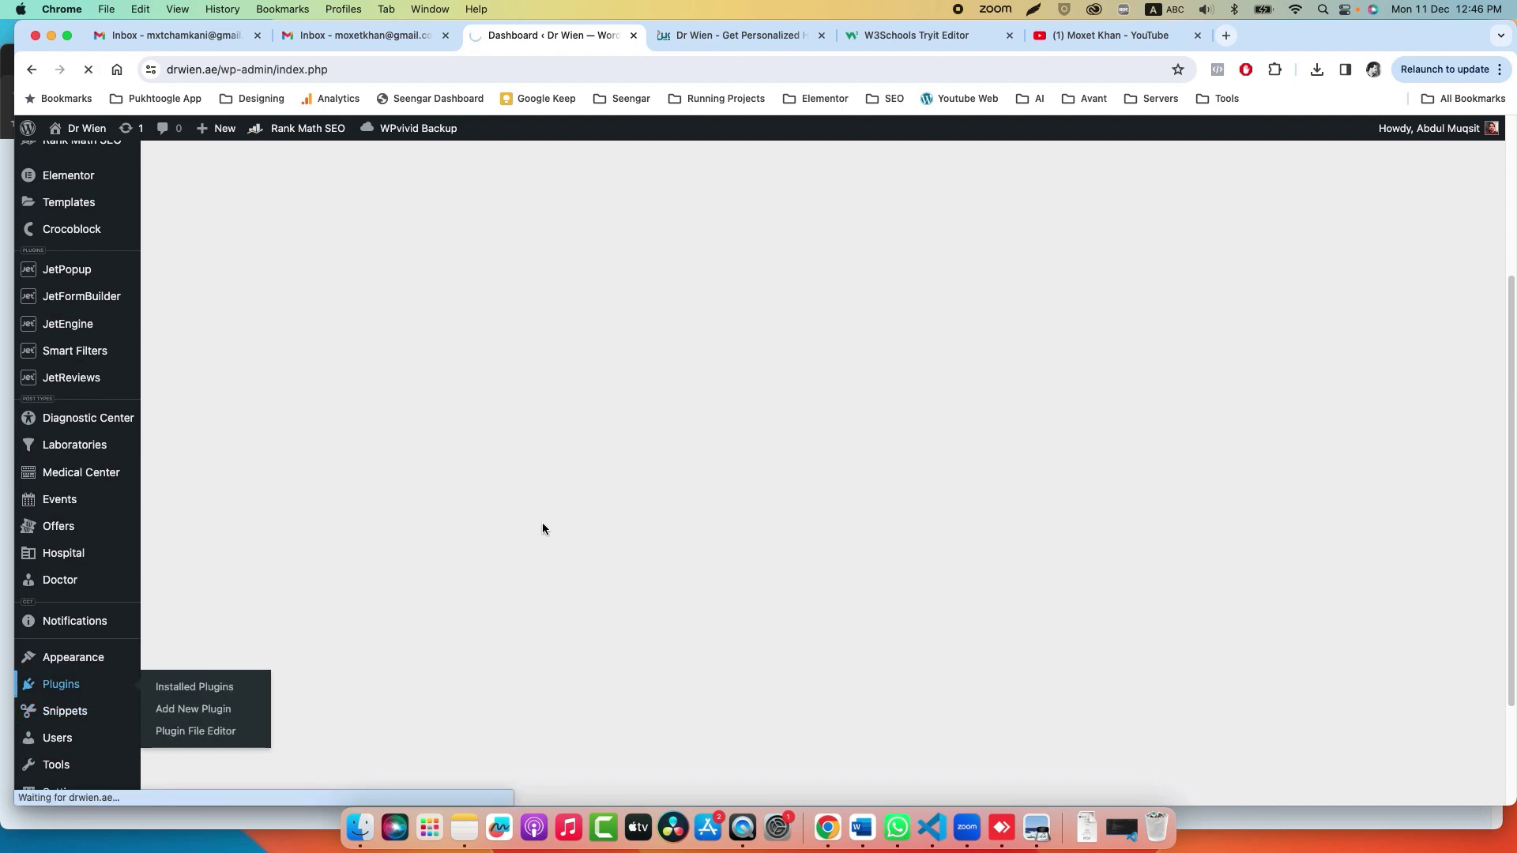
pyautogui.scroll(-8, 551, 528)
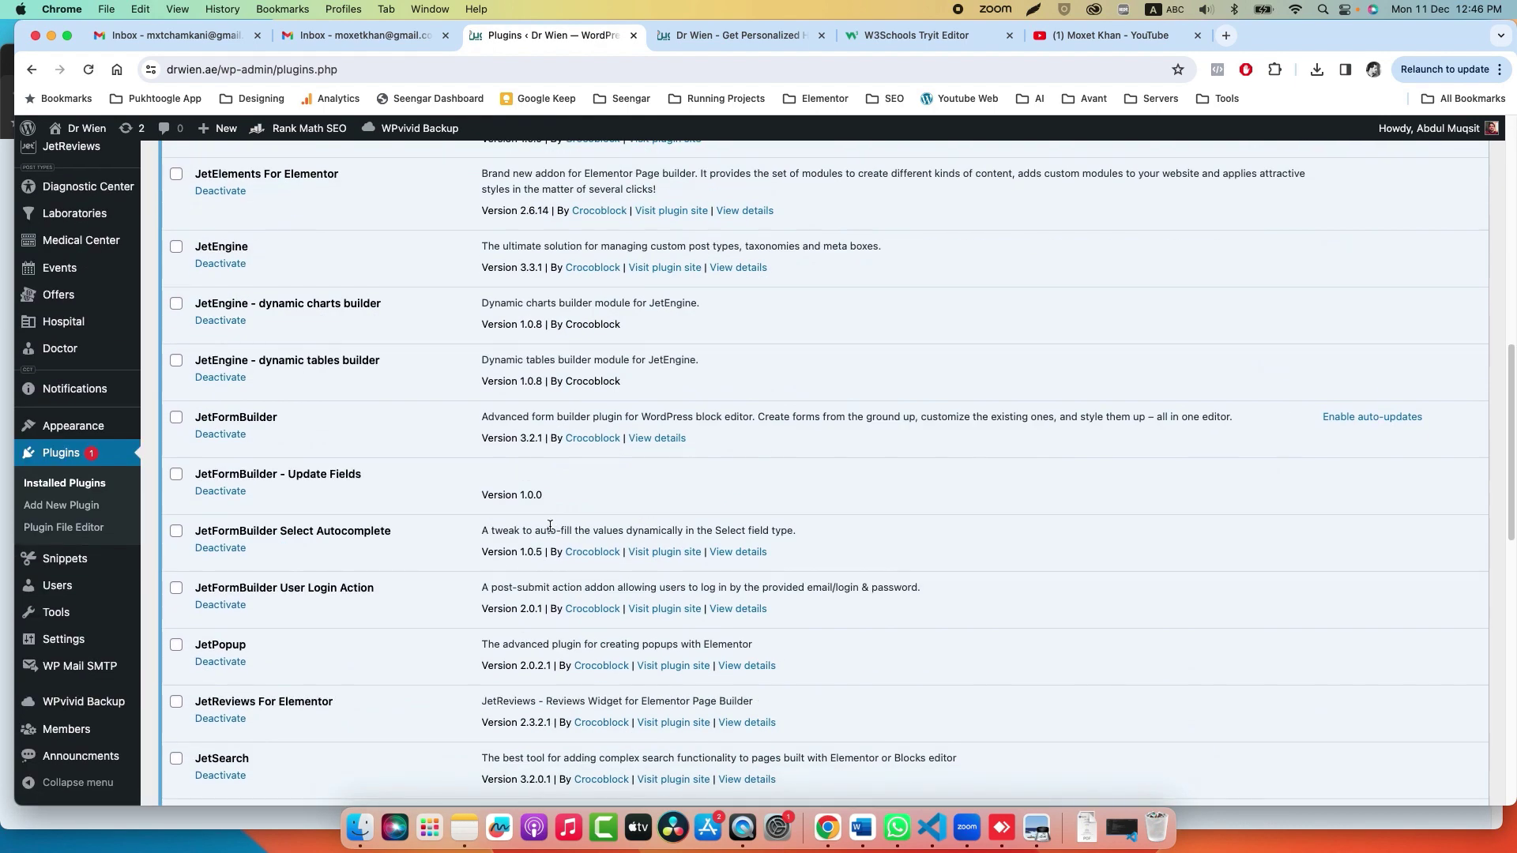
pyautogui.scroll(-1, 550, 526)
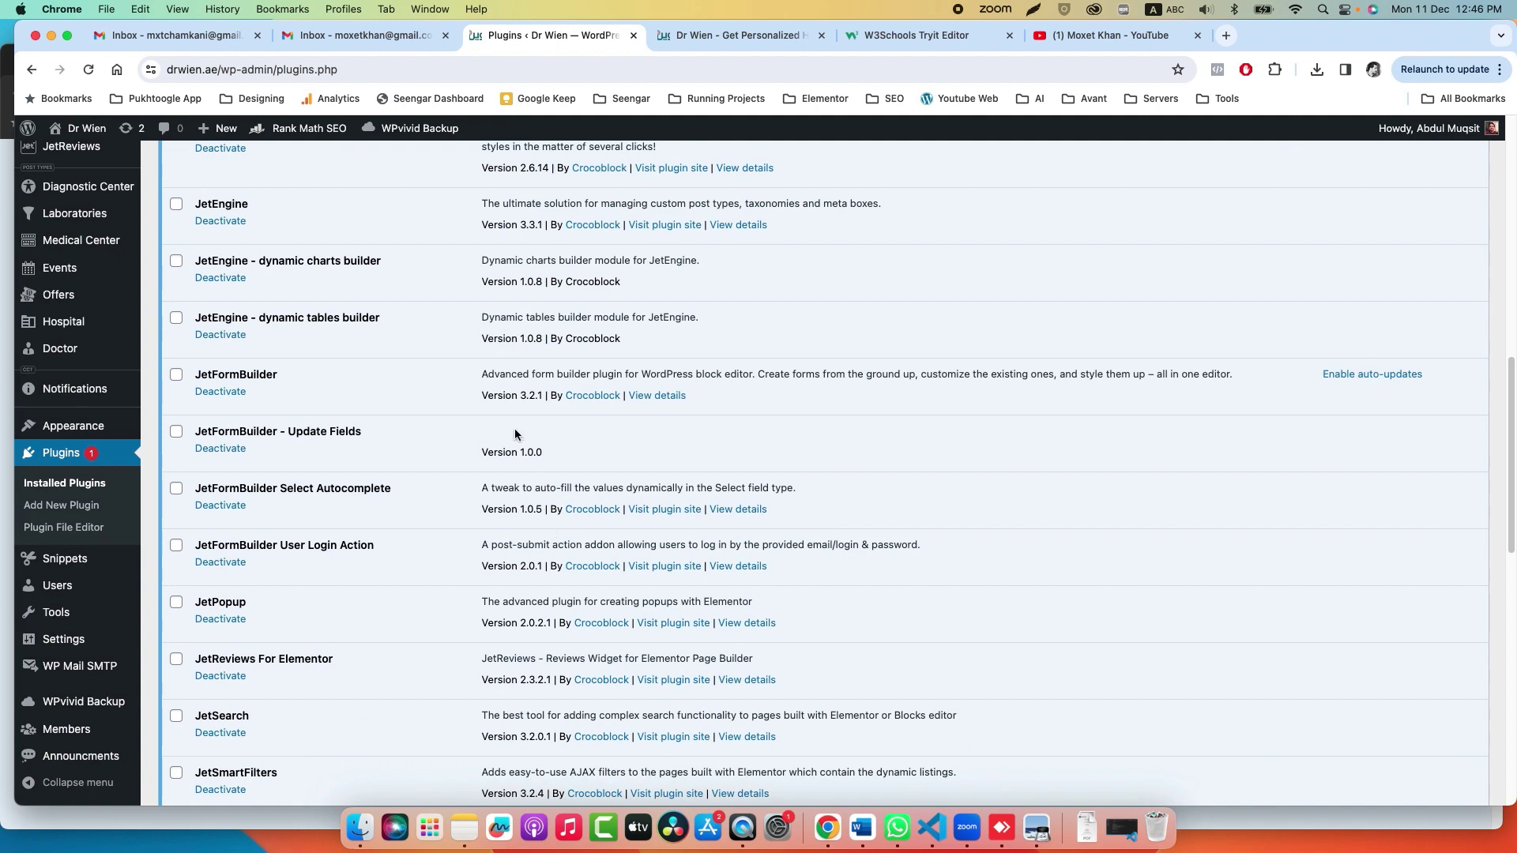
pyautogui.moveTo(519, 395); pyautogui.dragTo(538, 399)
pyautogui.scroll(5, 268, 486)
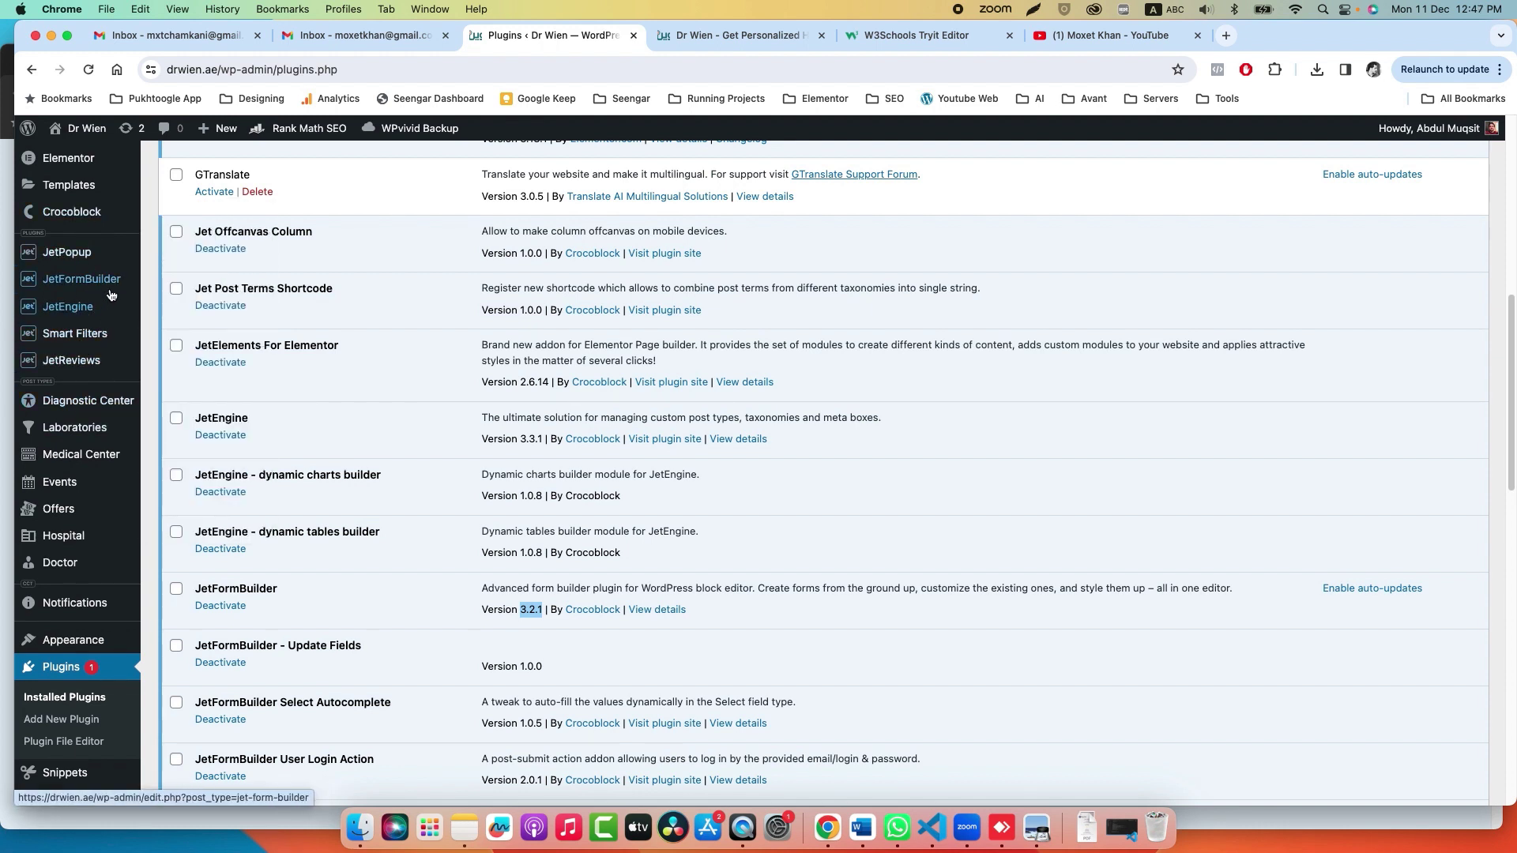
# Open the User Sign Up form from page 2 of the JetFormBuilder forms list.
pyautogui.click(155, 283)
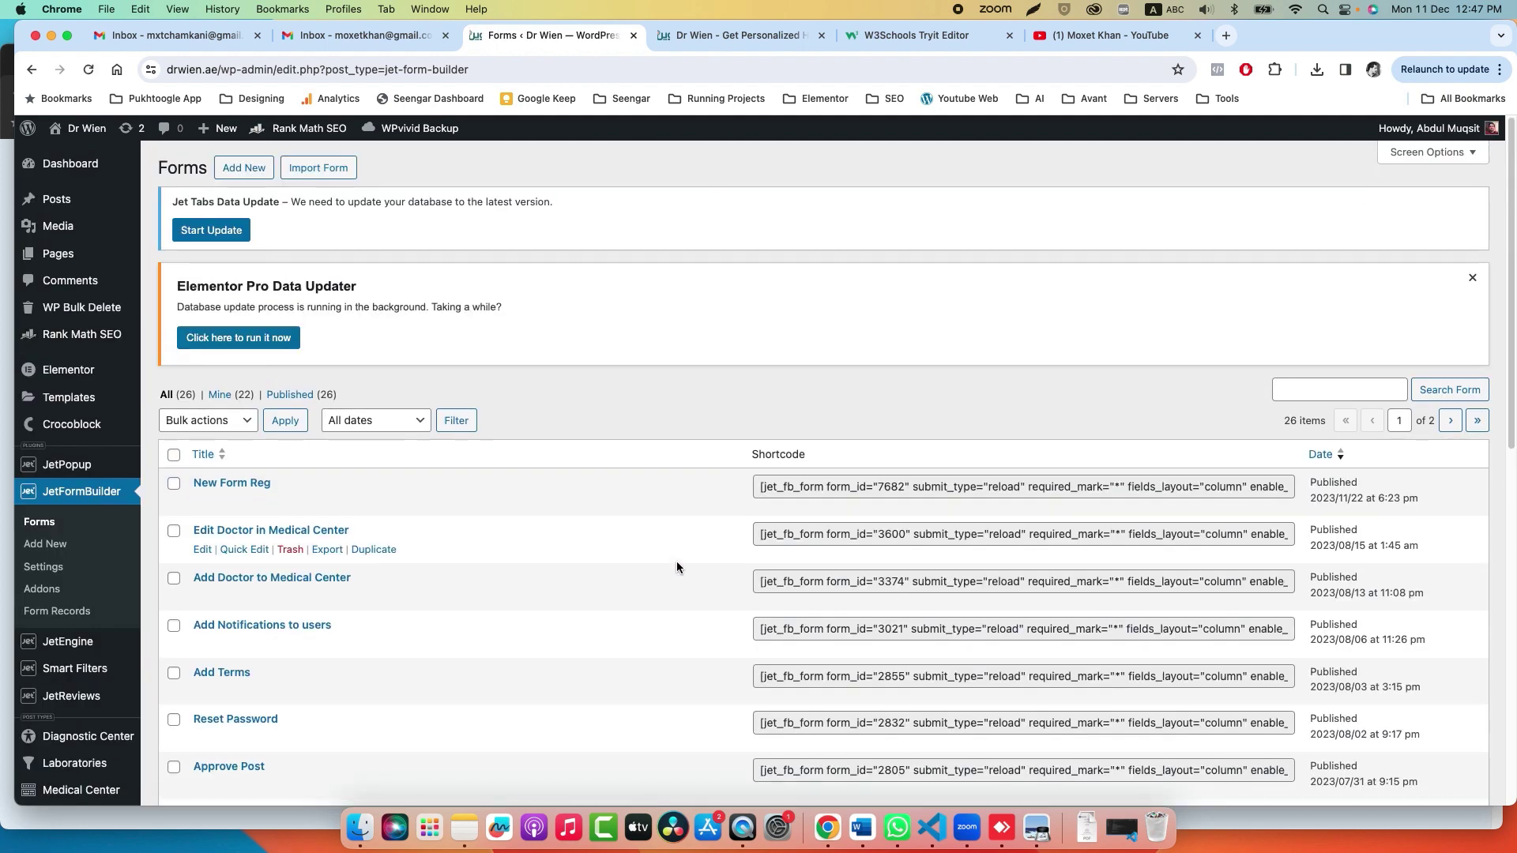
pyautogui.click(1477, 420)
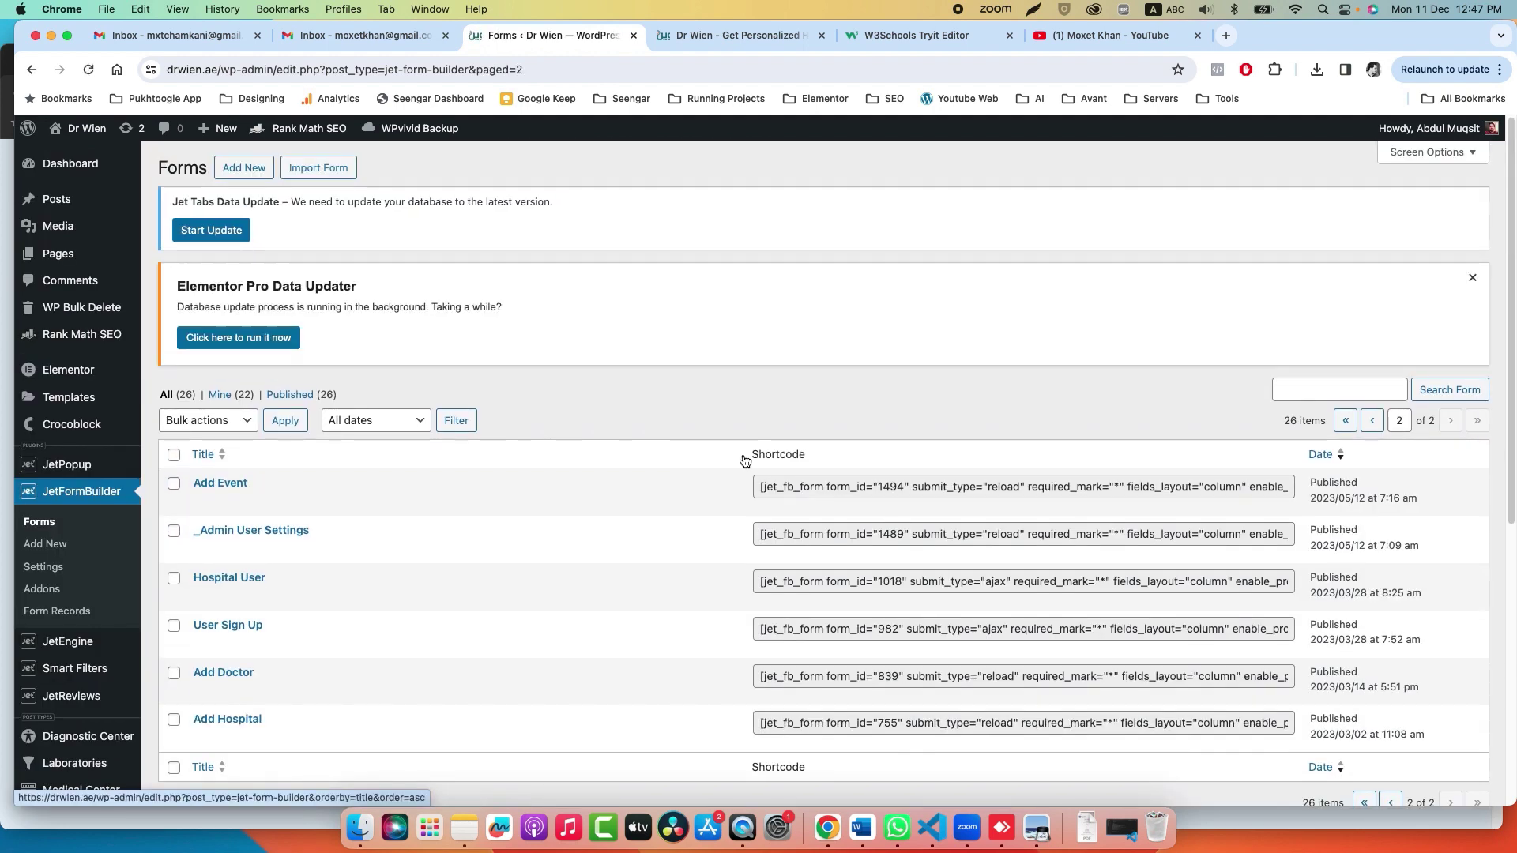
pyautogui.scroll(-1, 601, 464)
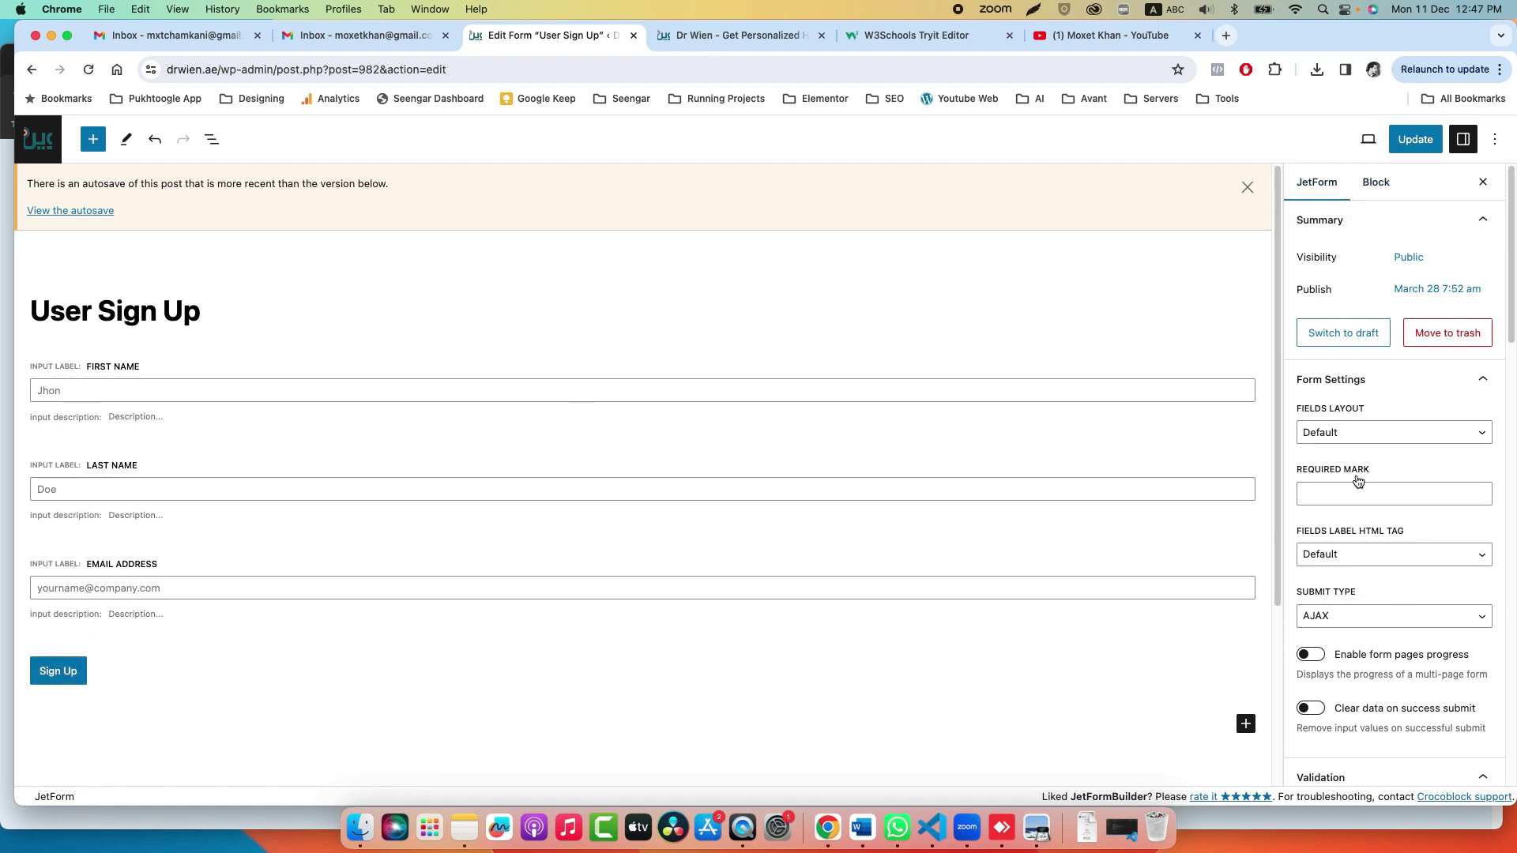
pyautogui.scroll(-15, 1357, 481)
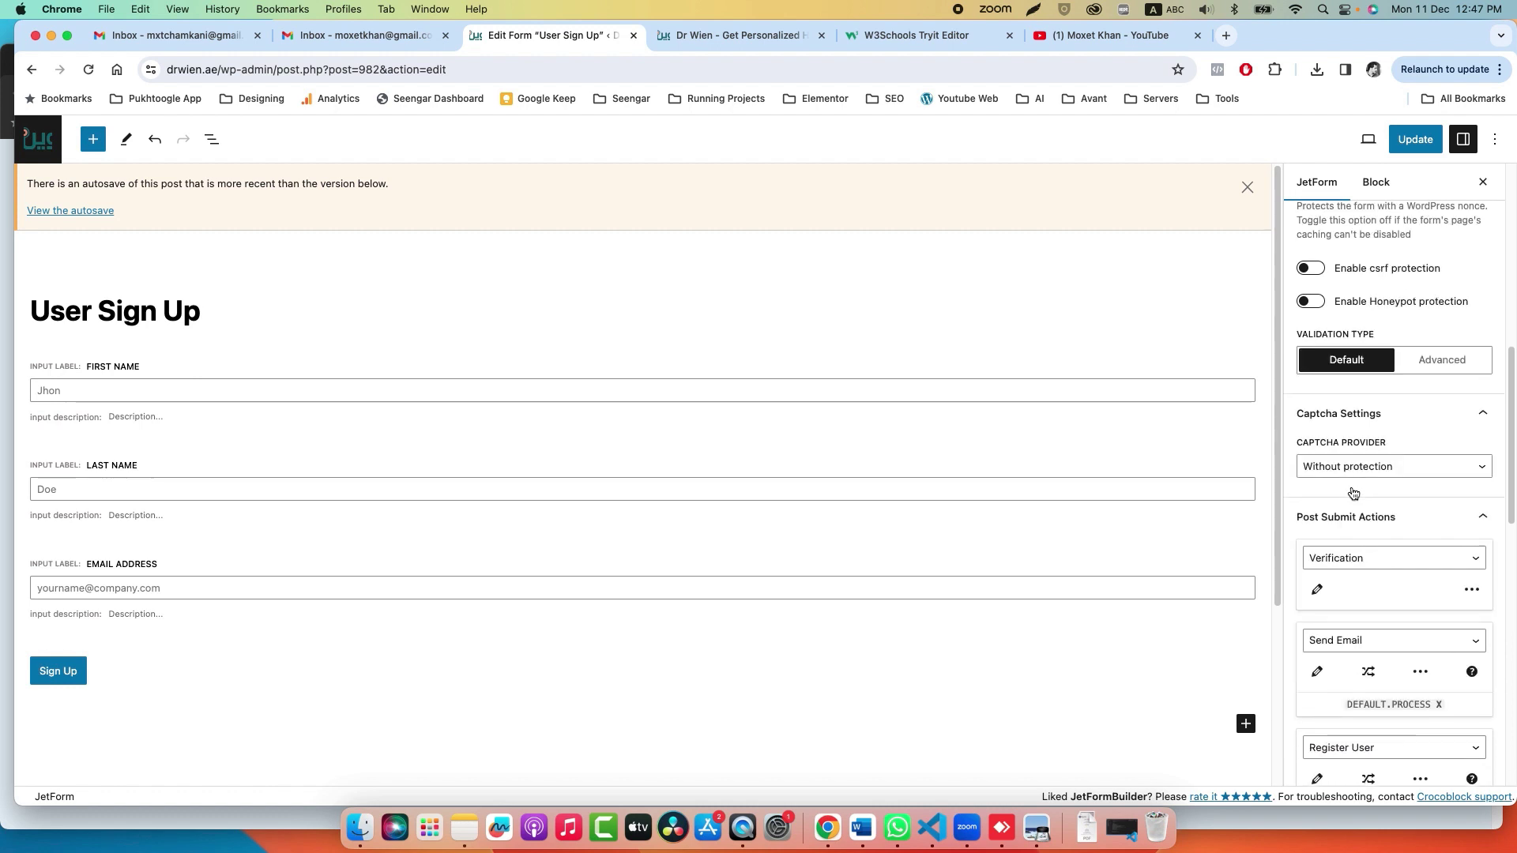
pyautogui.scroll(-2, 1352, 491)
# Review the submit action types, keep Verification, and edit the Verification action's settings.
pyautogui.click(1353, 481)
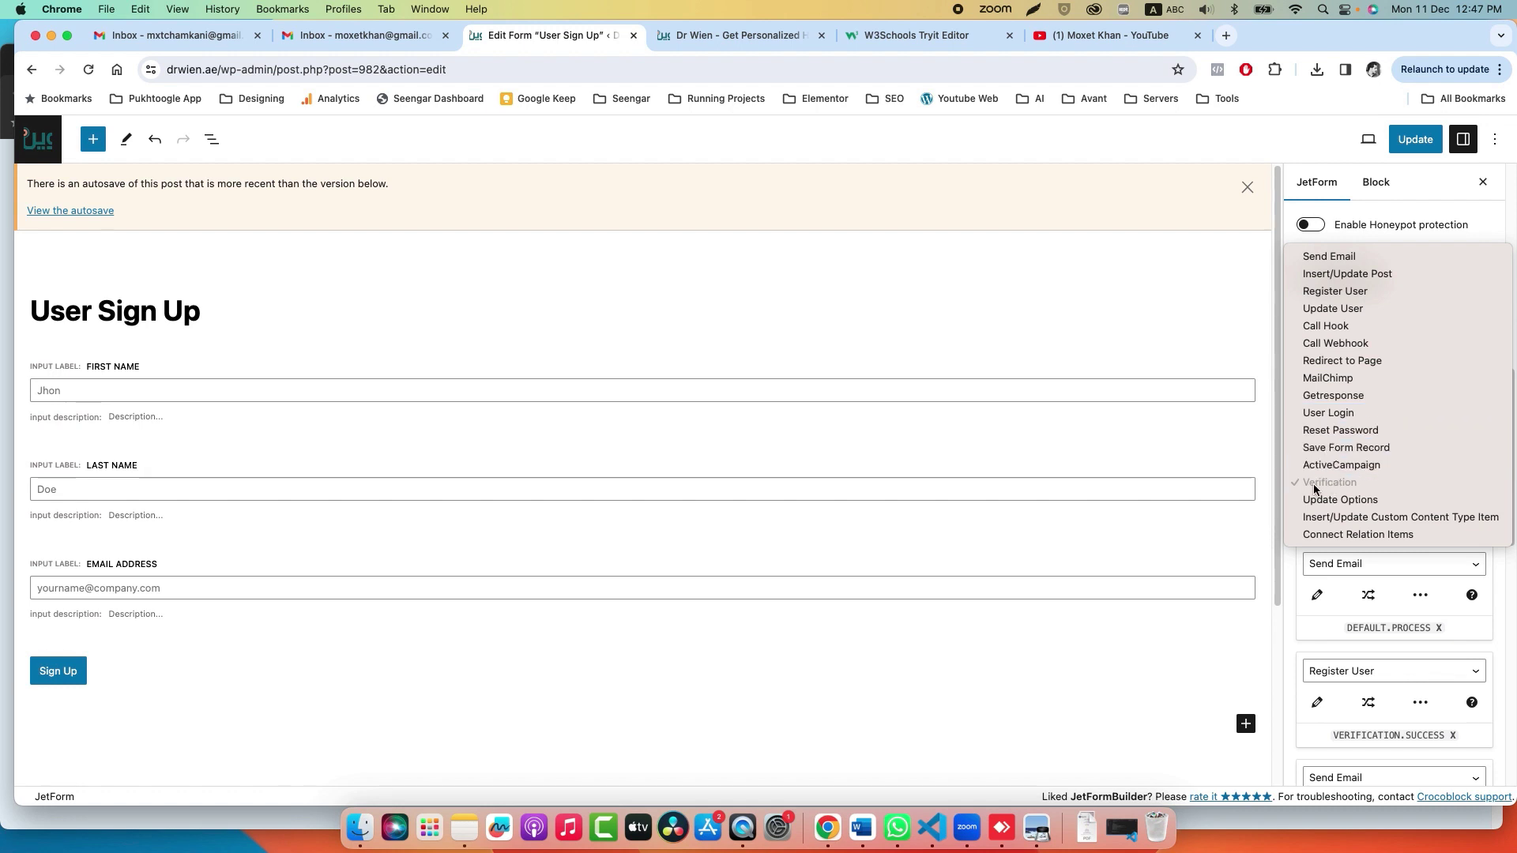
pyautogui.click(1288, 573)
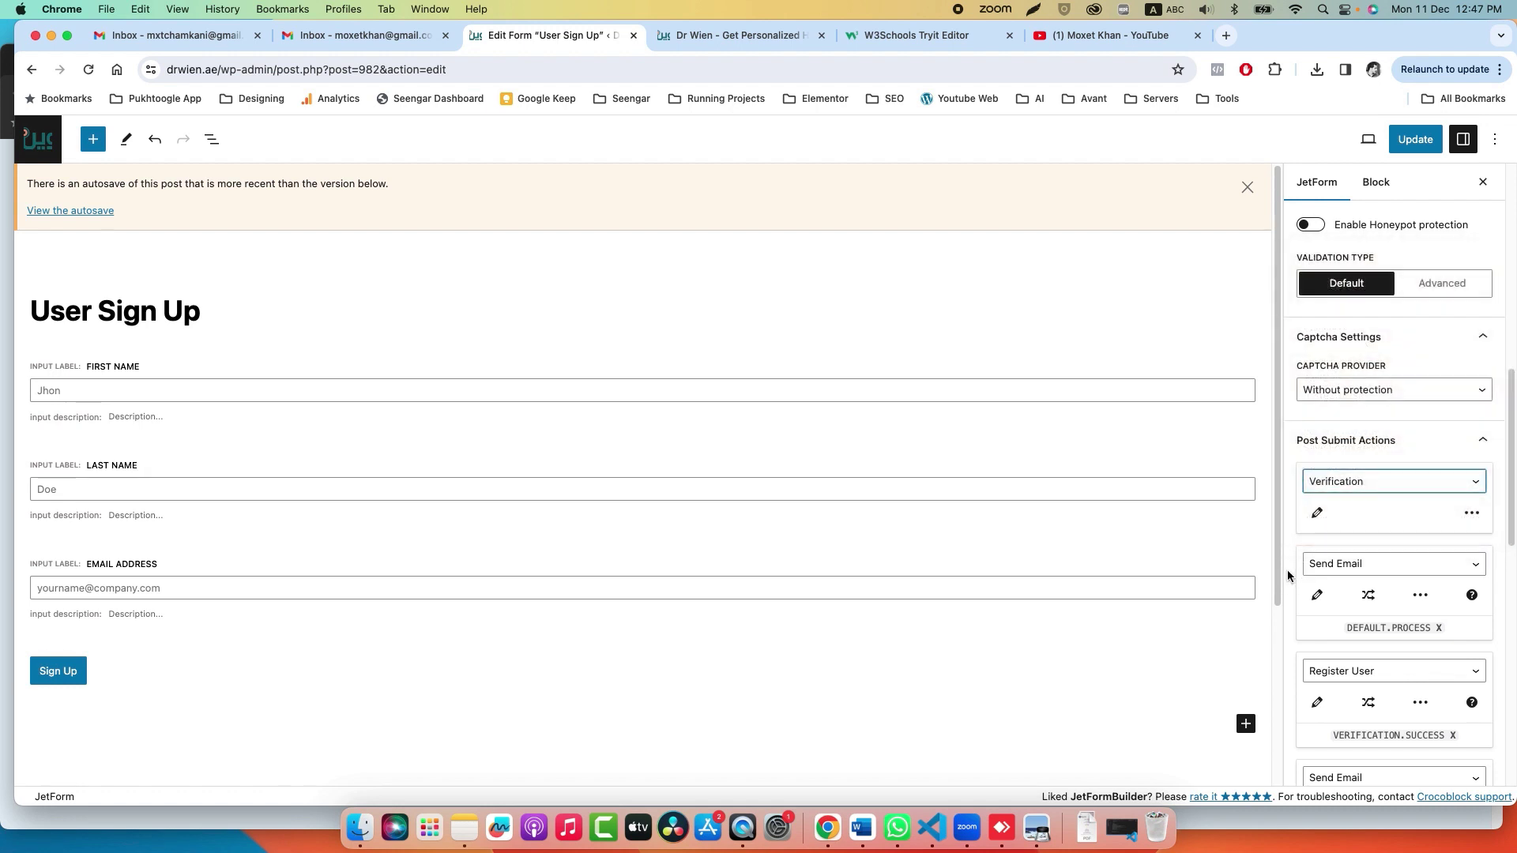
pyautogui.scroll(-1, 1286, 427)
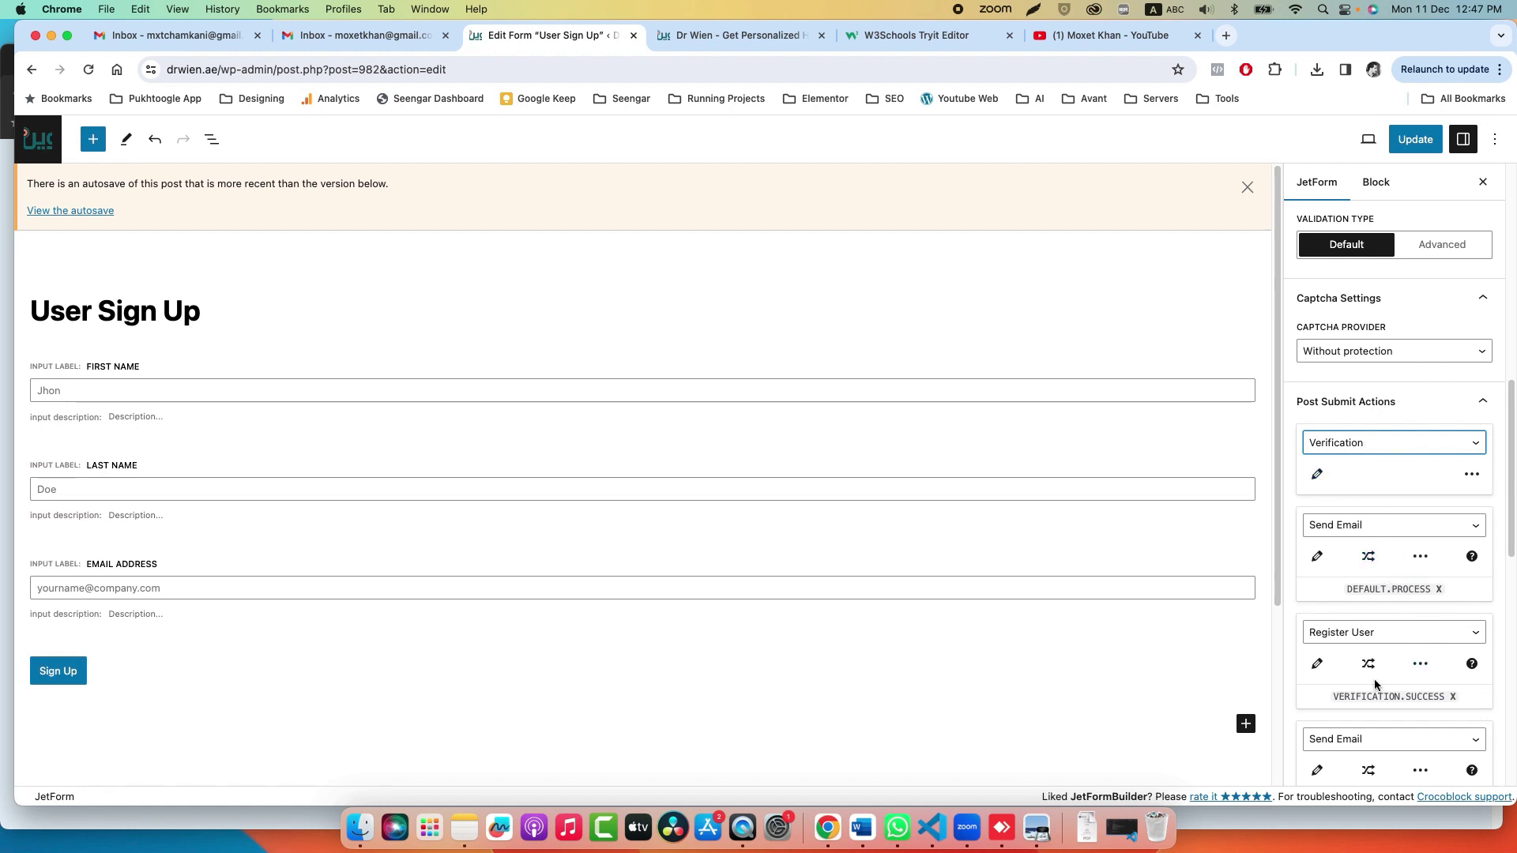
pyautogui.click(1315, 476)
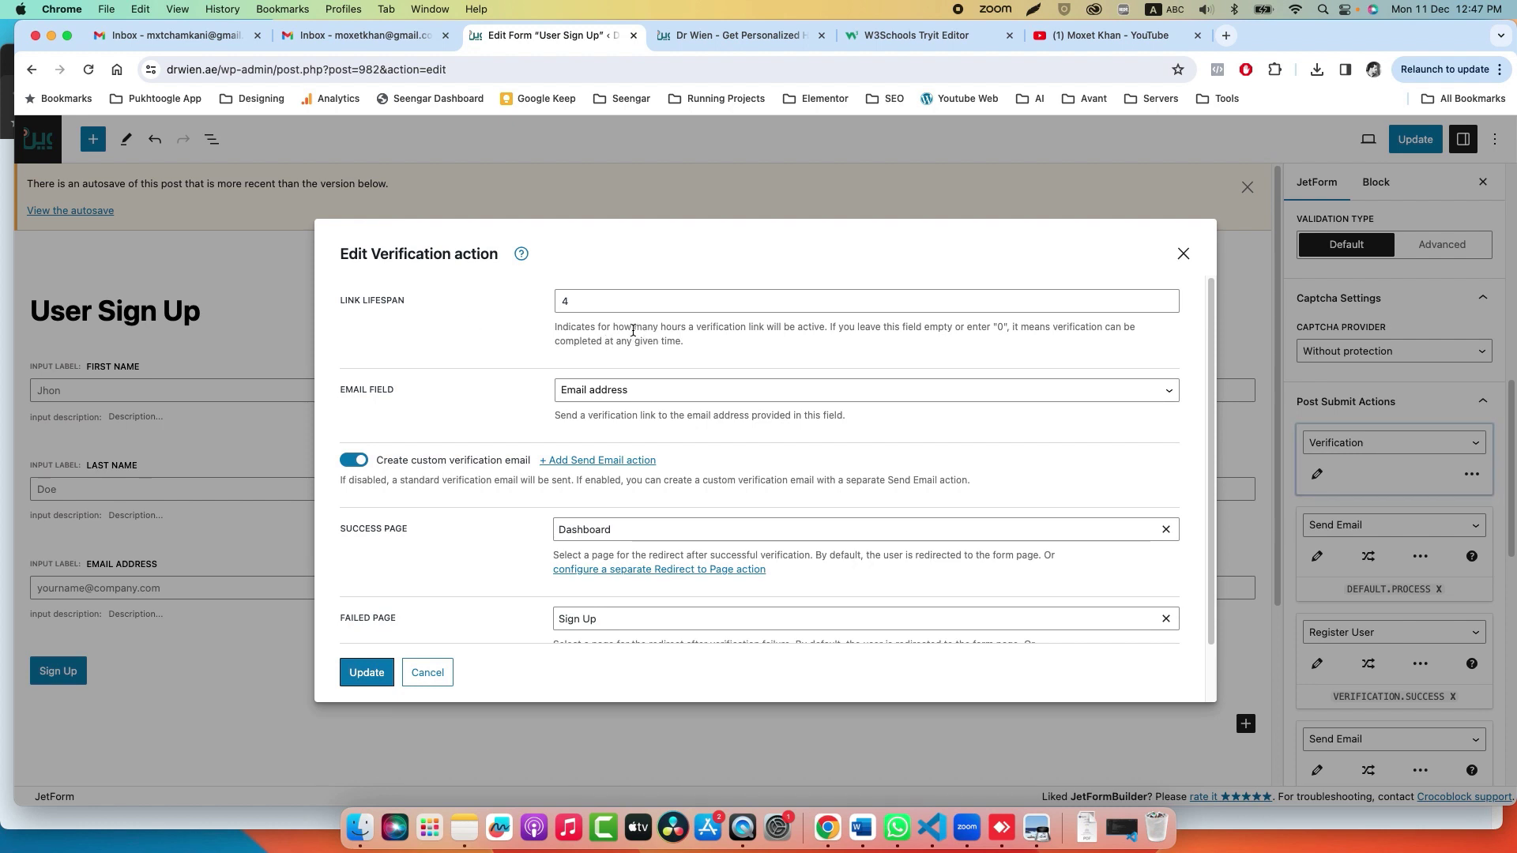
pyautogui.click(562, 305)
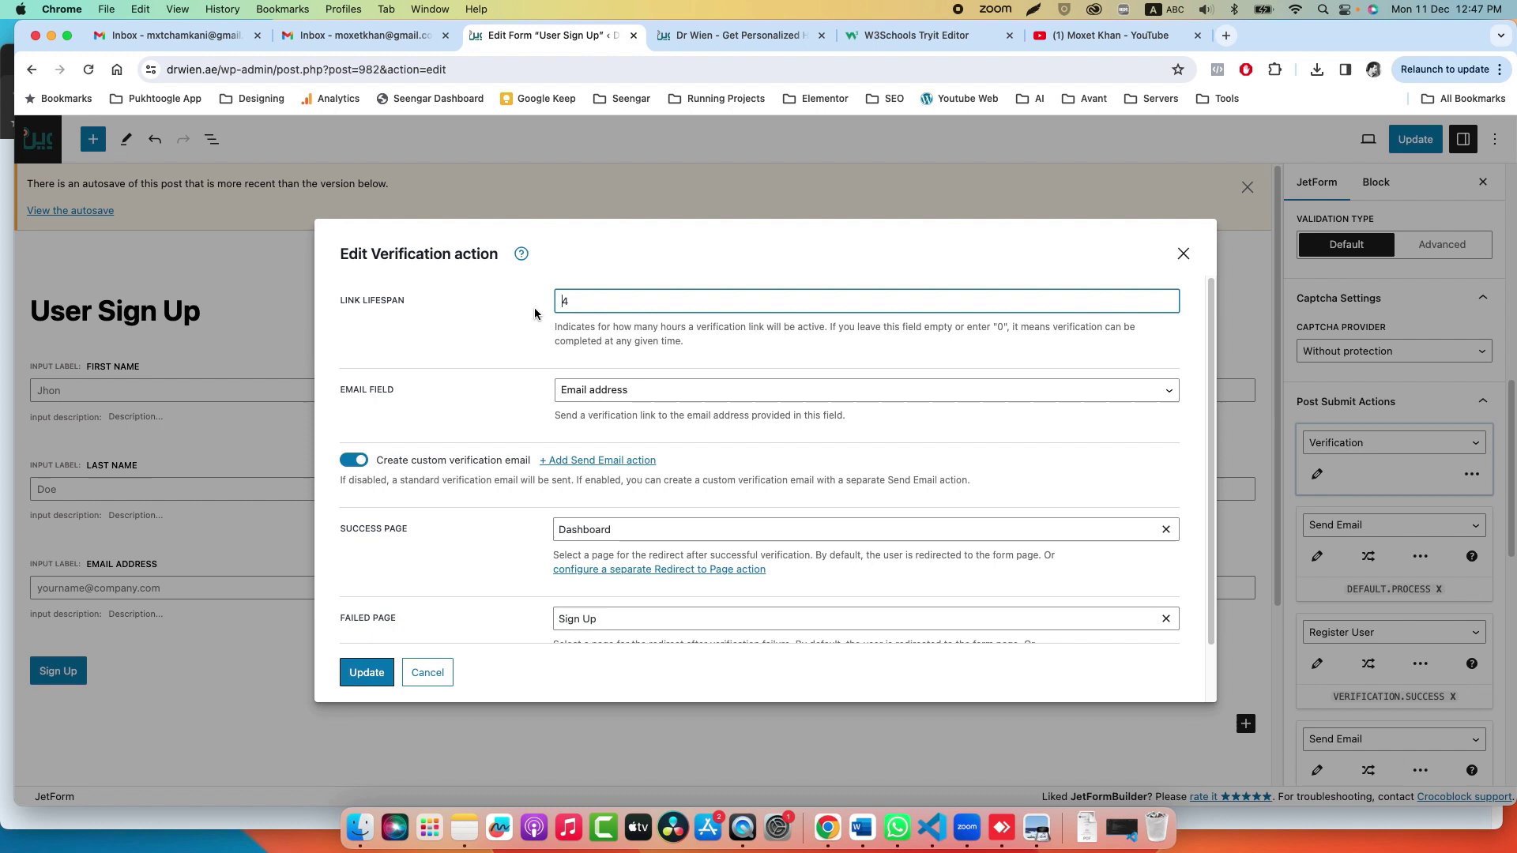
pyautogui.write('8')
pyautogui.doubleClick(563, 301)
pyautogui.write('1')
pyautogui.click(990, 325)
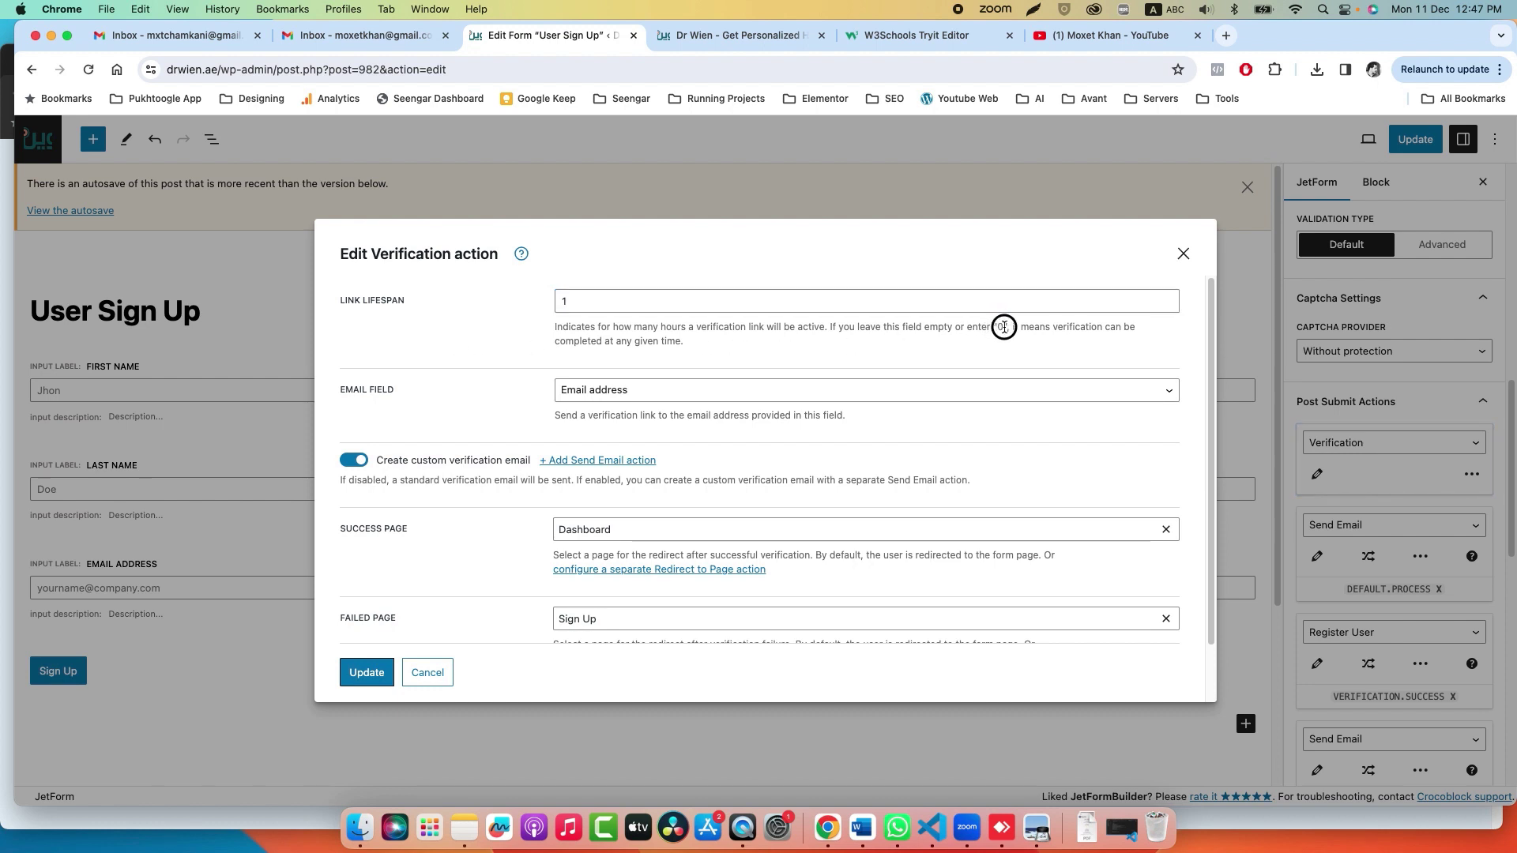
pyautogui.click(564, 304)
pyautogui.click(565, 310)
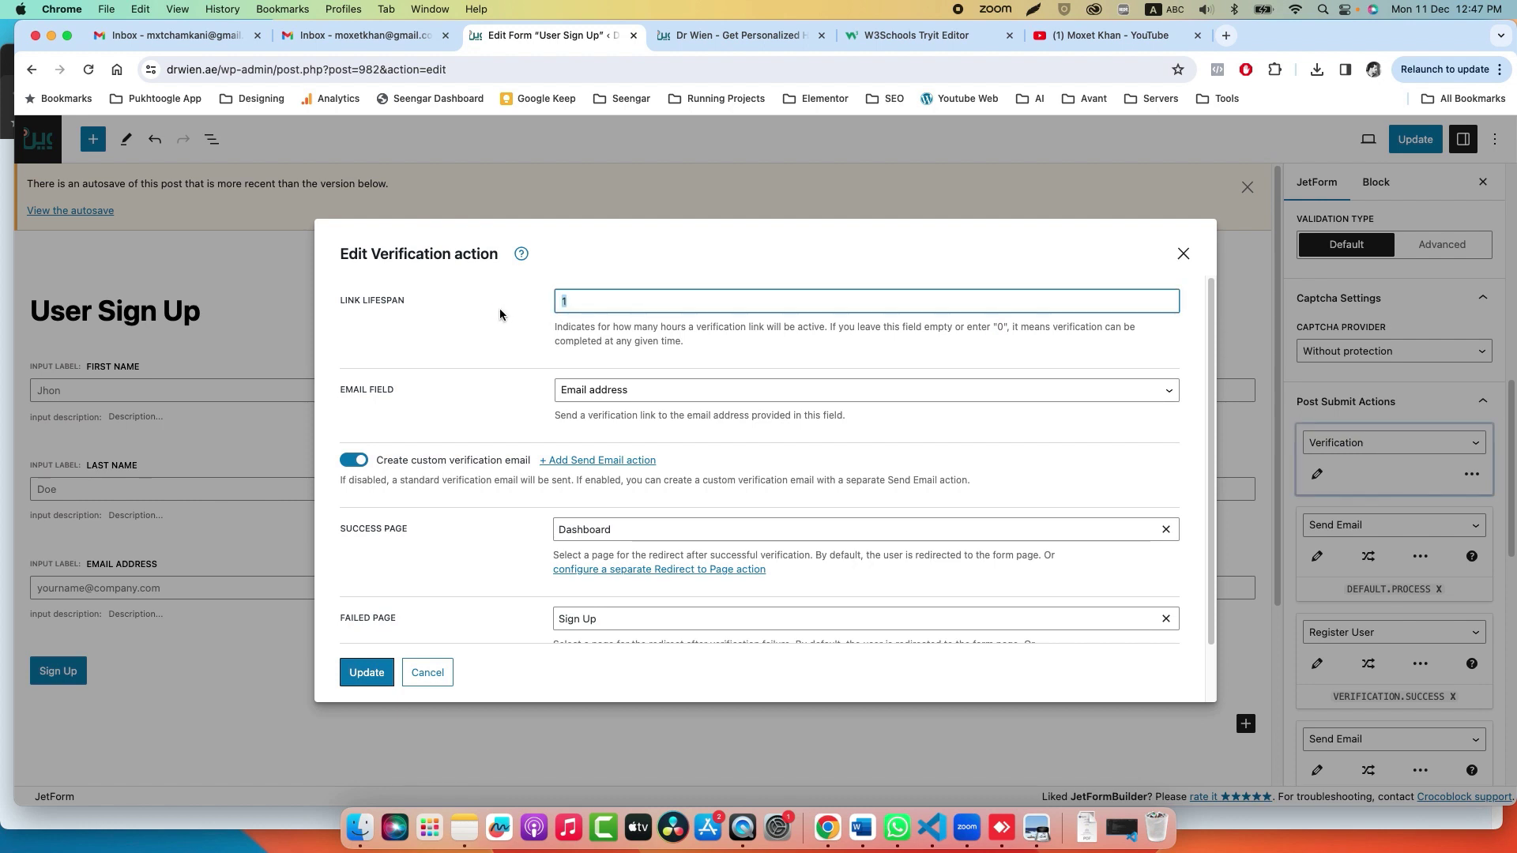
pyautogui.click(570, 293)
pyautogui.moveTo(573, 304); pyautogui.dragTo(544, 310)
pyautogui.write('0.4')
pyautogui.moveTo(583, 305); pyautogui.dragTo(556, 305)
pyautogui.write('4')
pyautogui.click(450, 349)
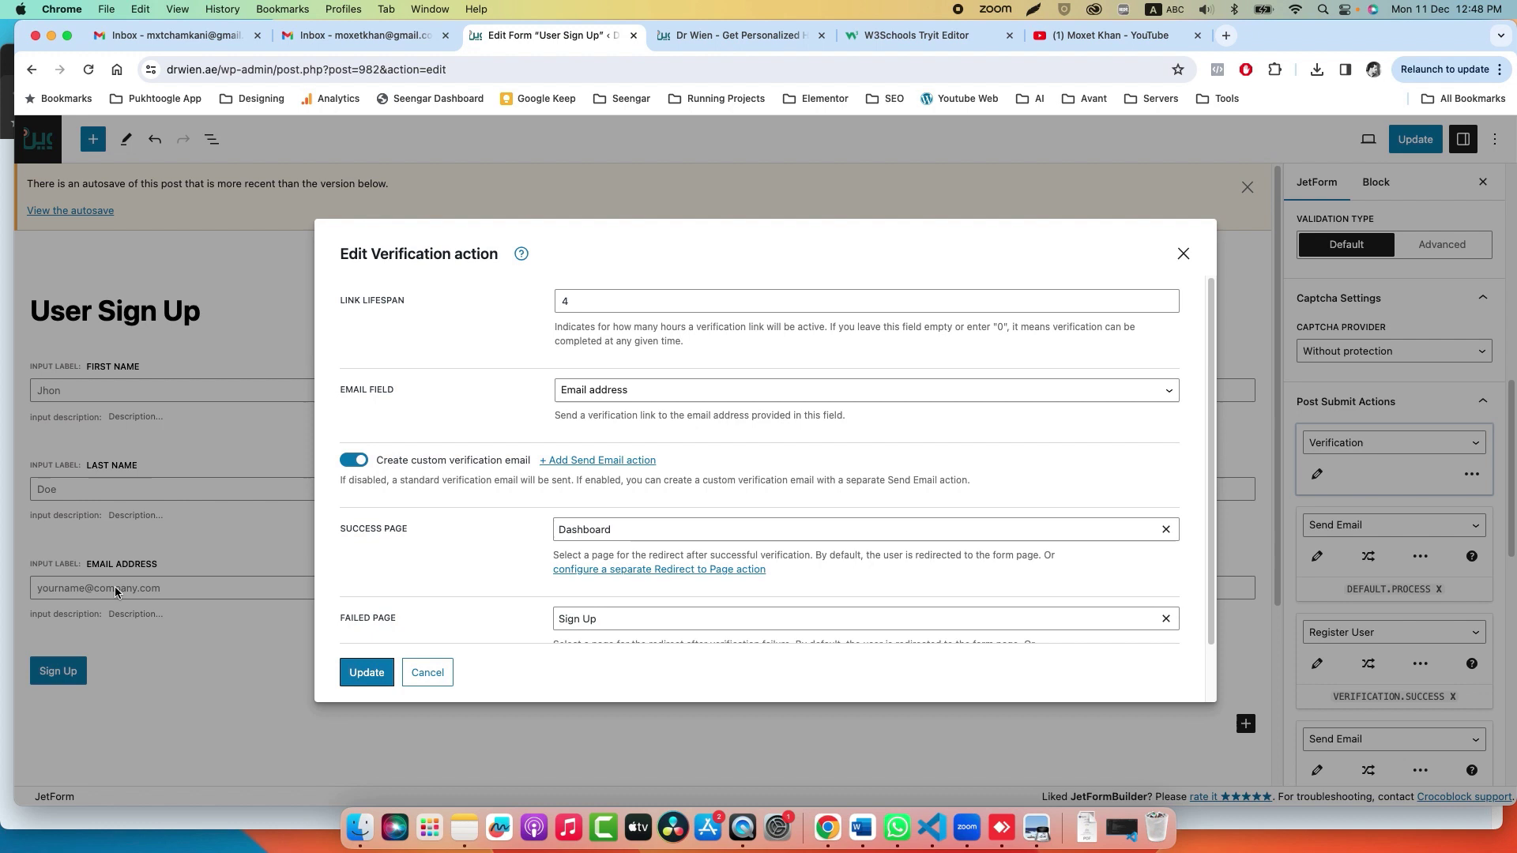
pyautogui.click(586, 396)
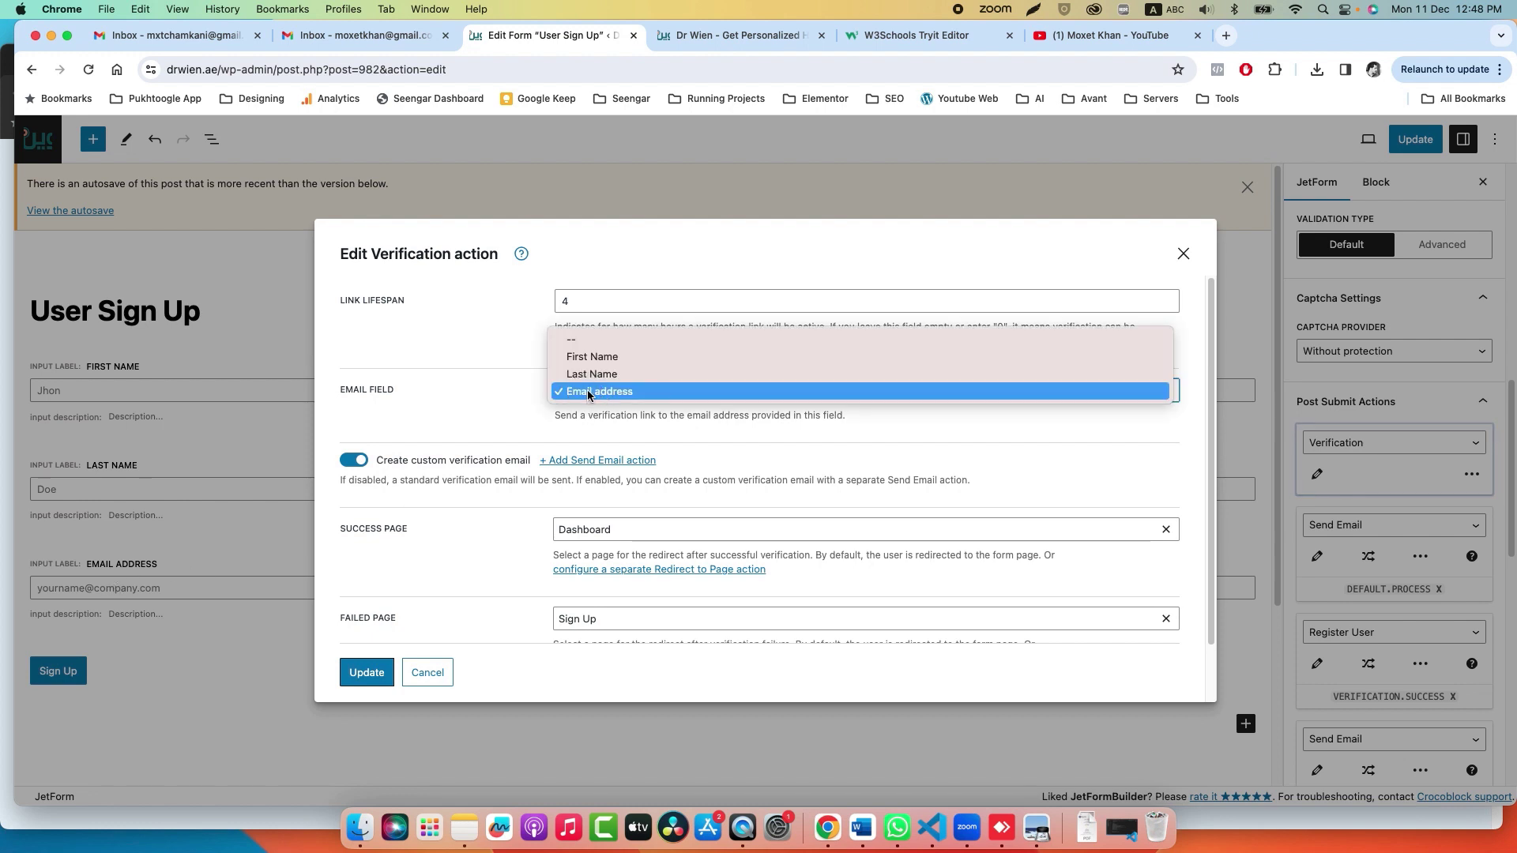
pyautogui.click(589, 392)
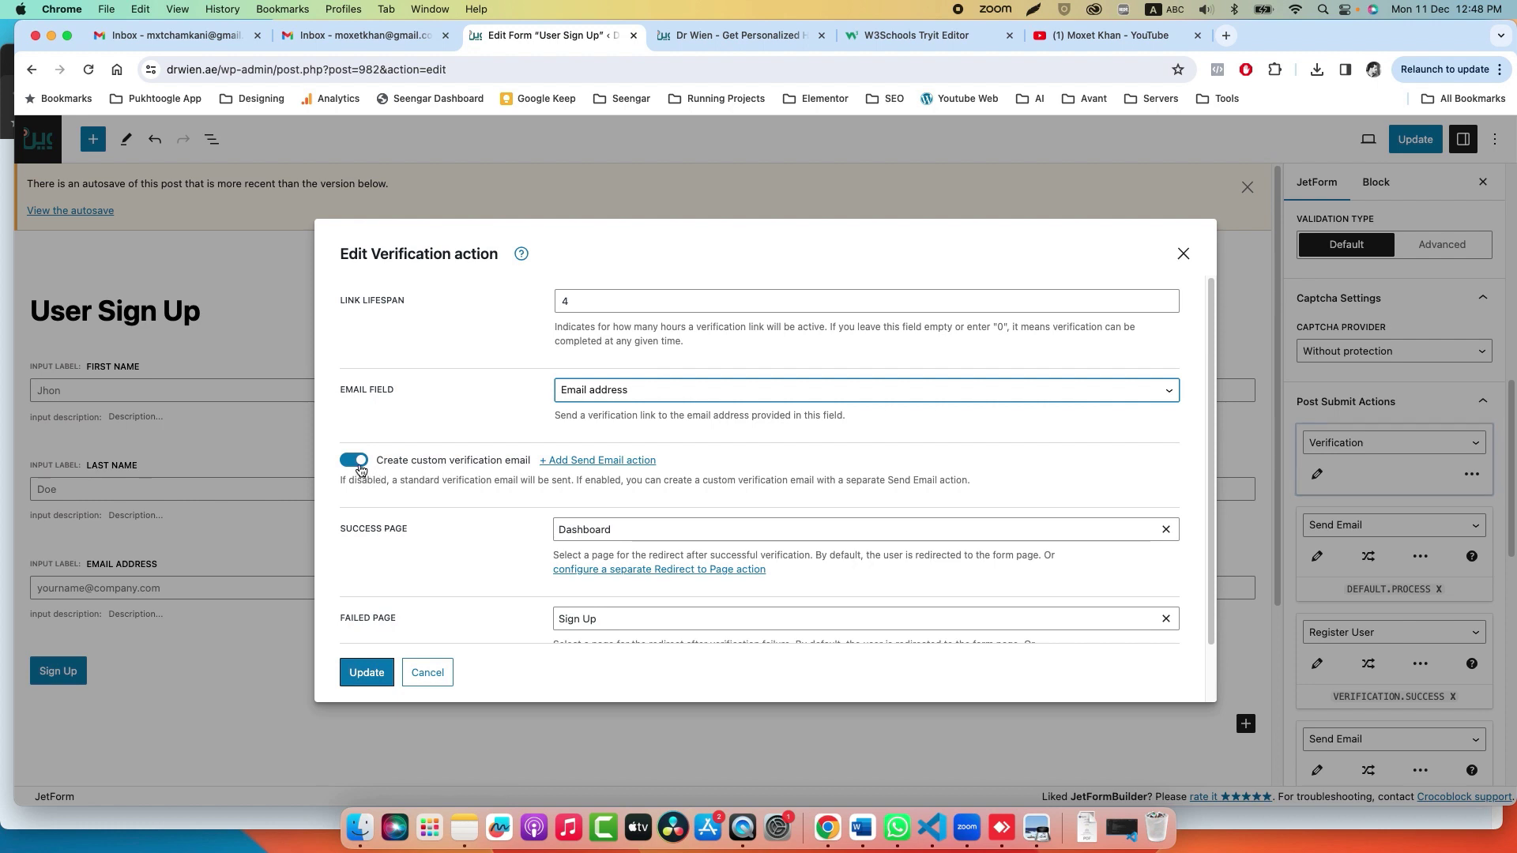
pyautogui.click(361, 467)
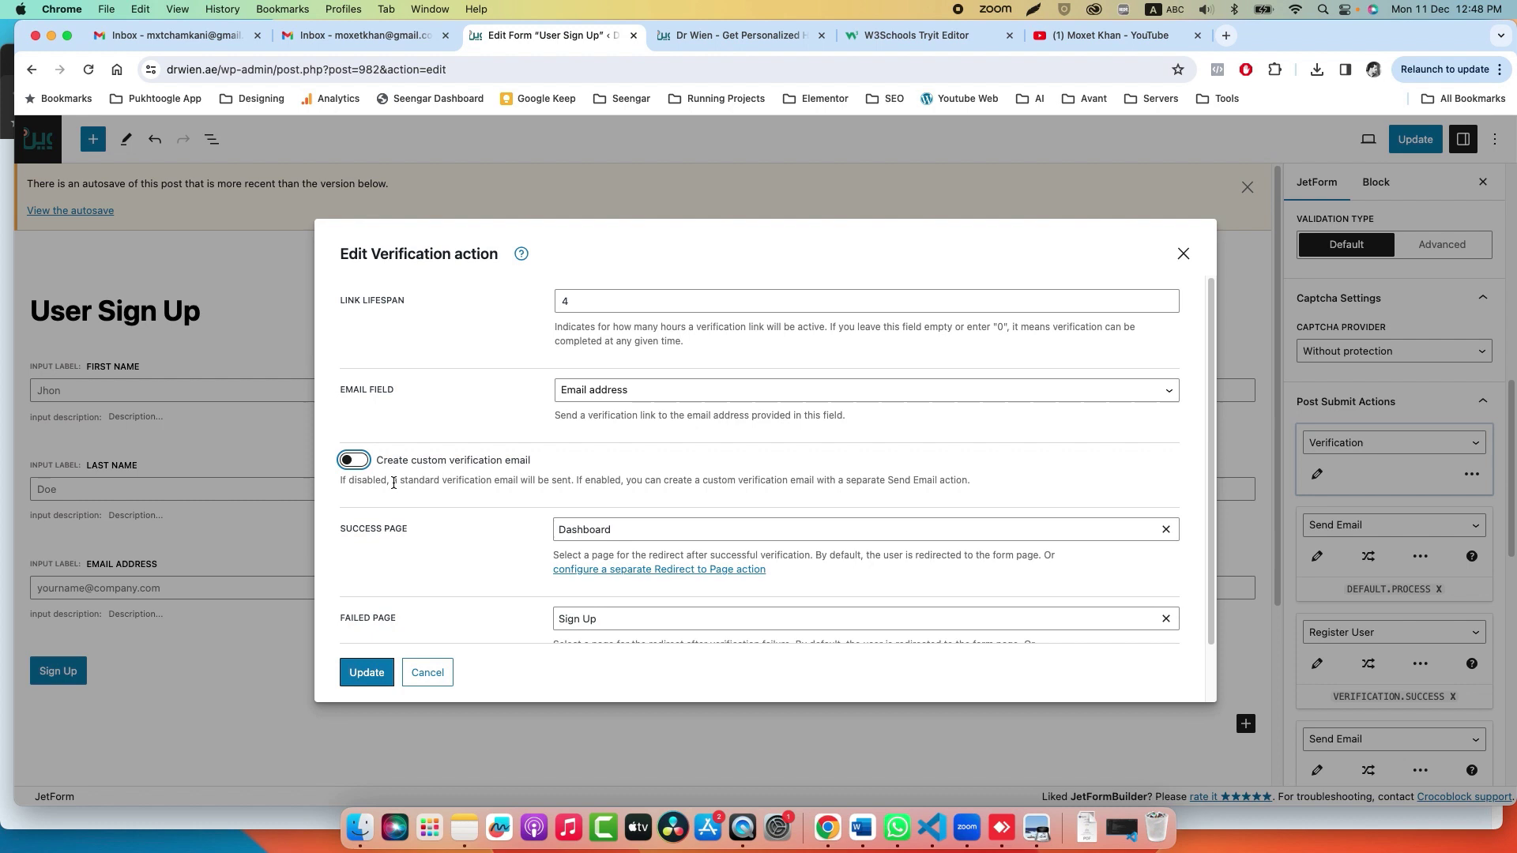
pyautogui.click(354, 460)
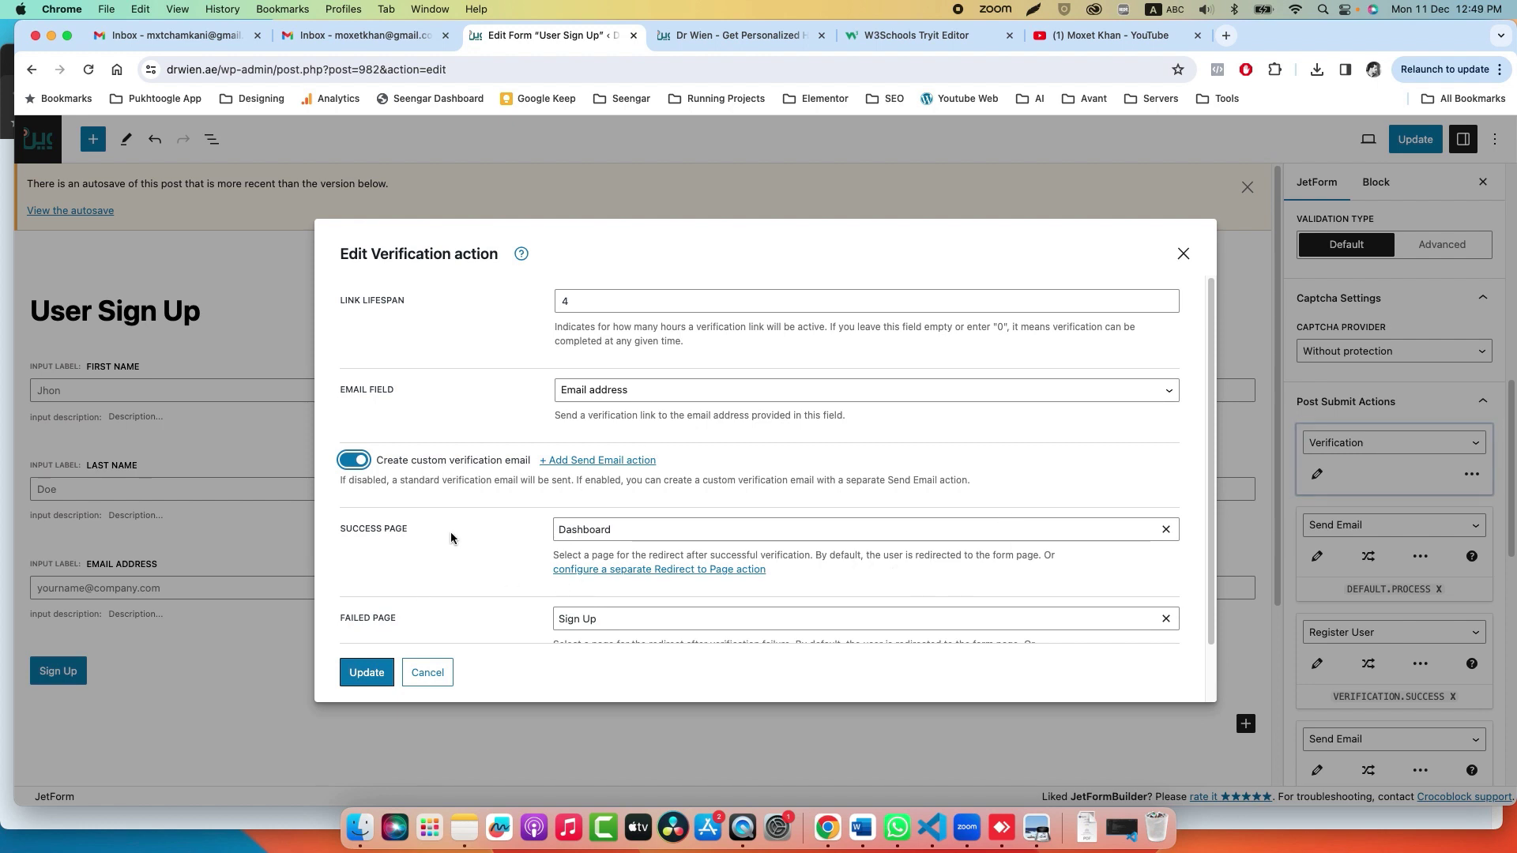
pyautogui.scroll(-1, 450, 534)
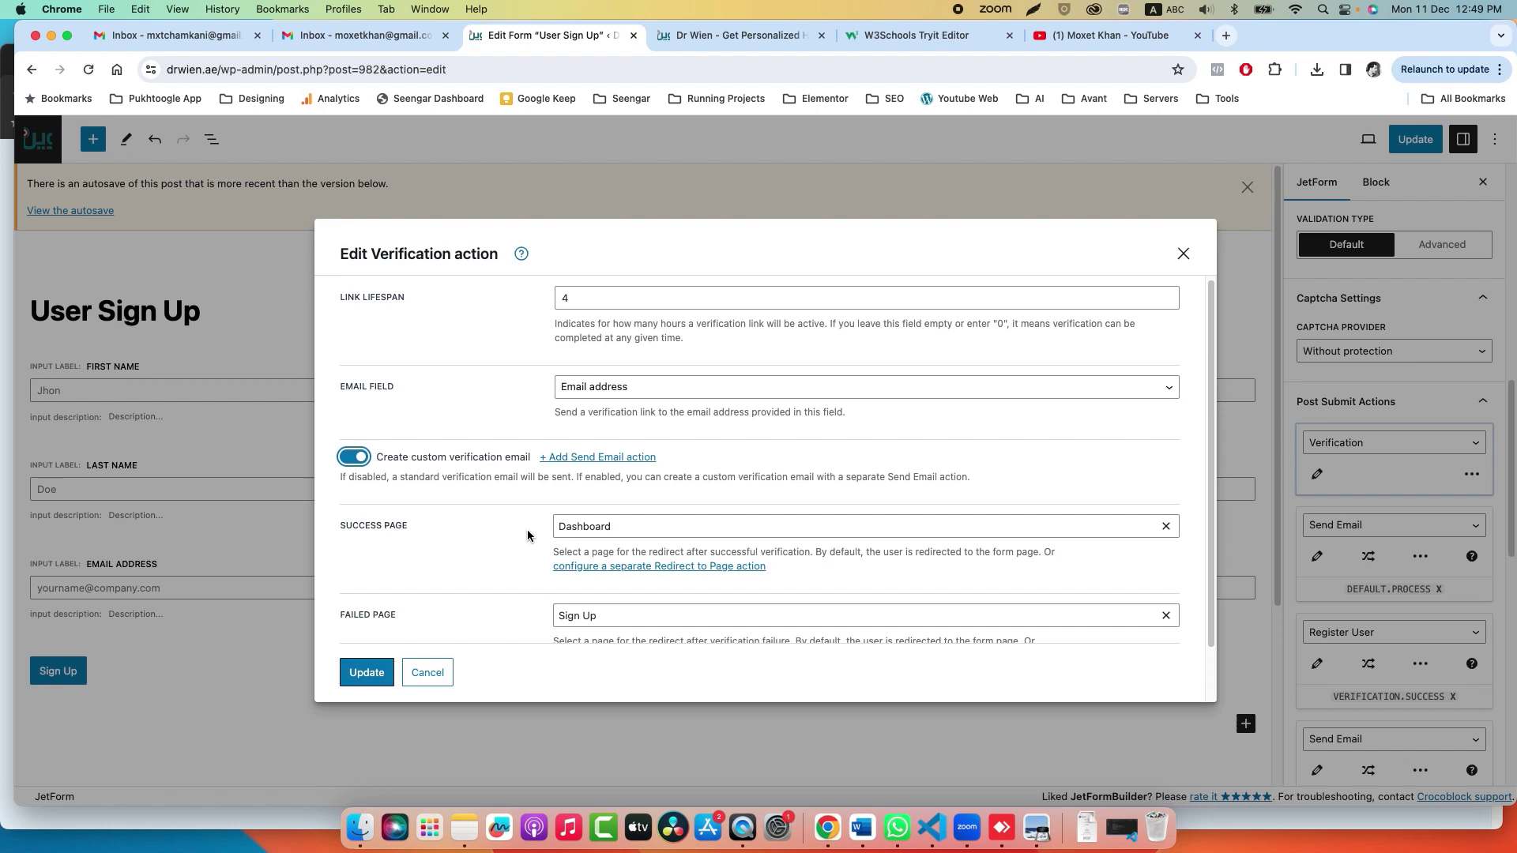
# Visit the Dr Wien site's user dashboard page, then return to the User Sign Up form editor.
pyautogui.click(697, 39)
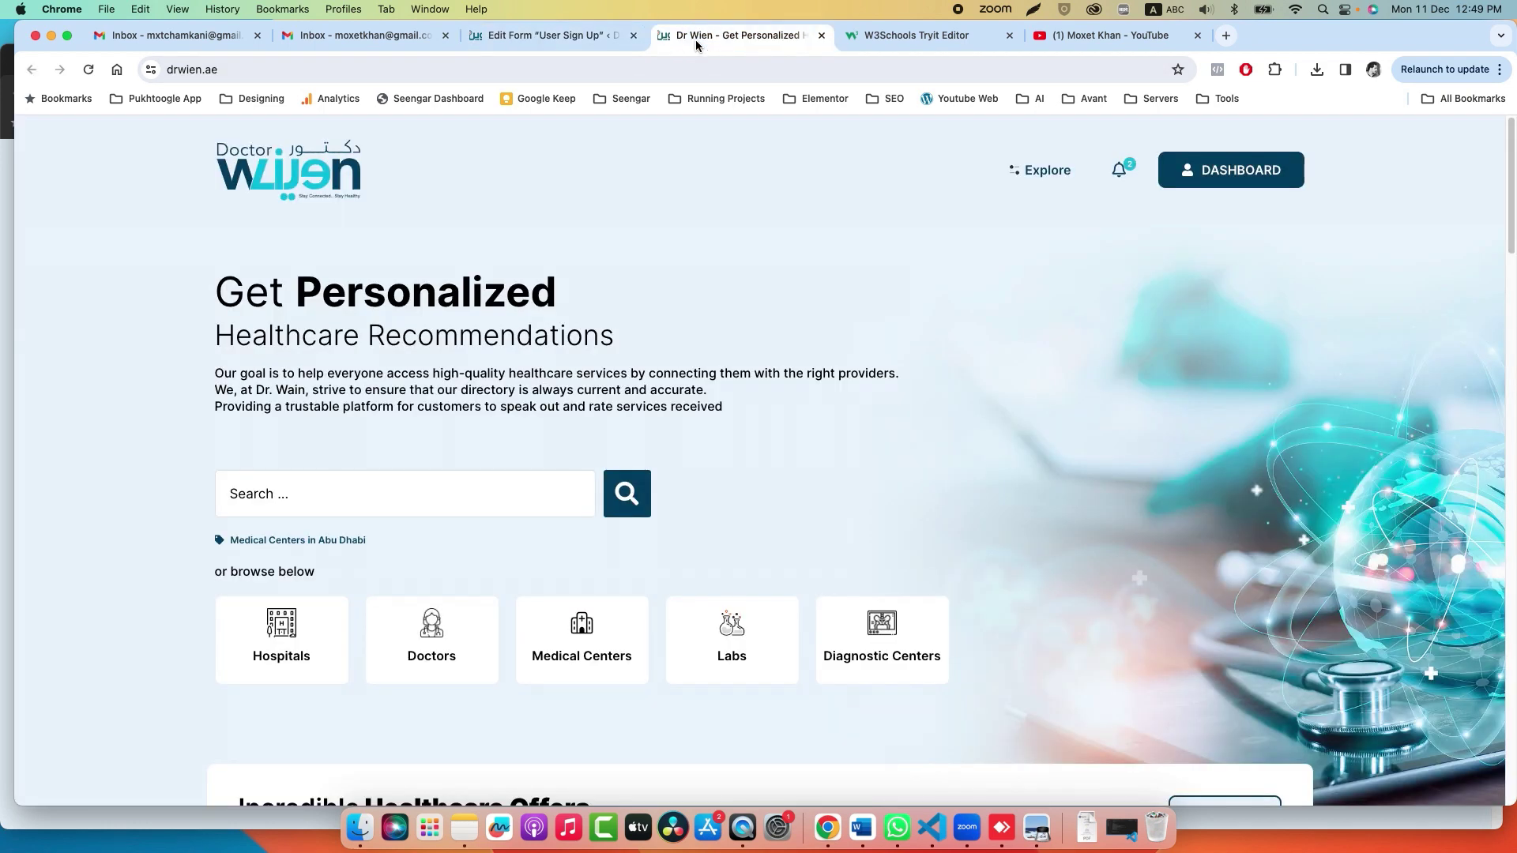
pyautogui.click(1185, 178)
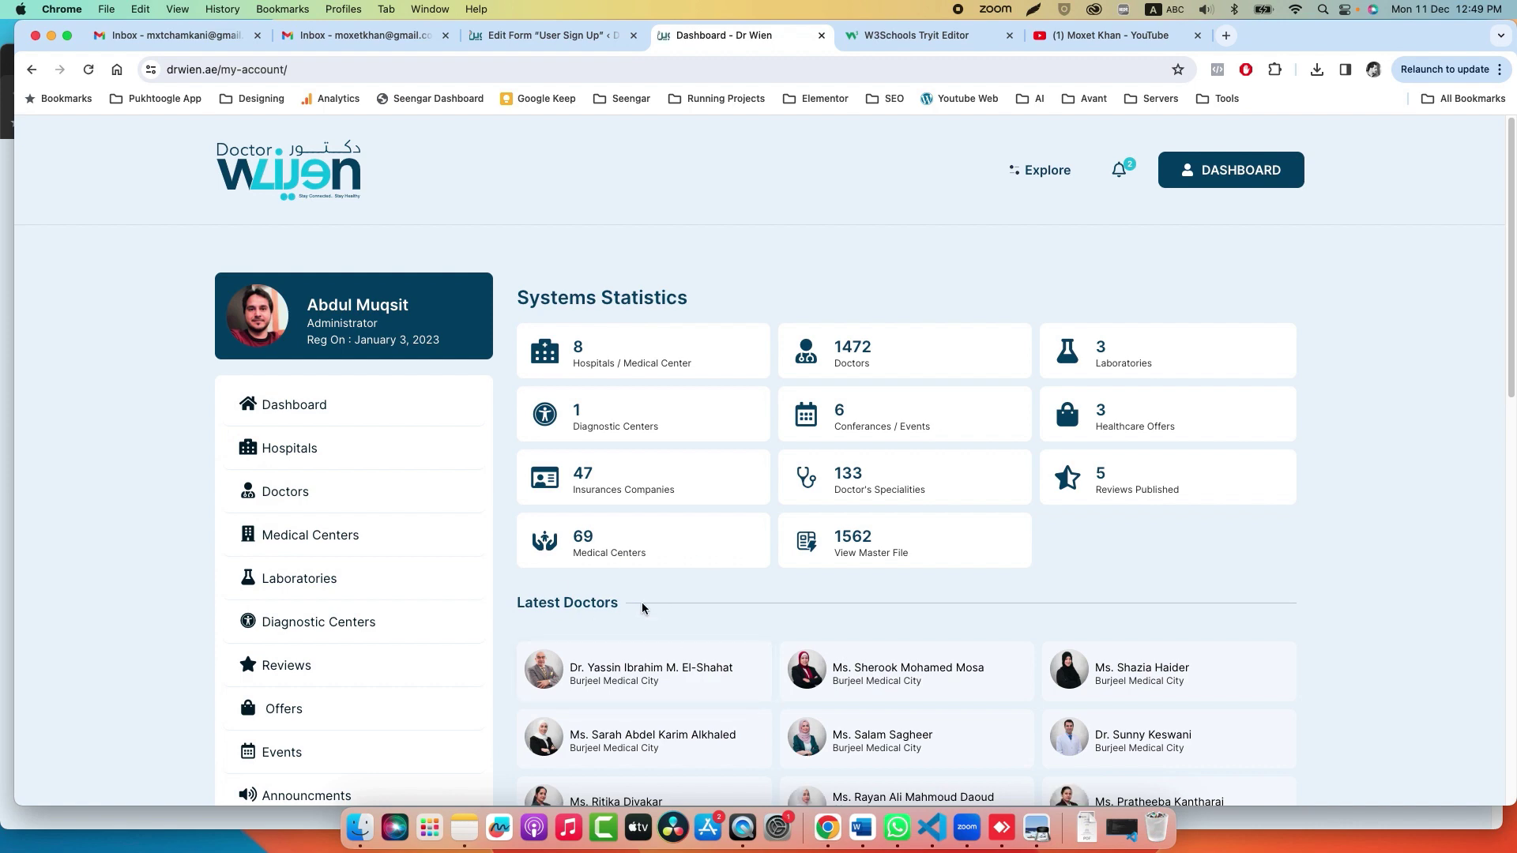
pyautogui.click(543, 35)
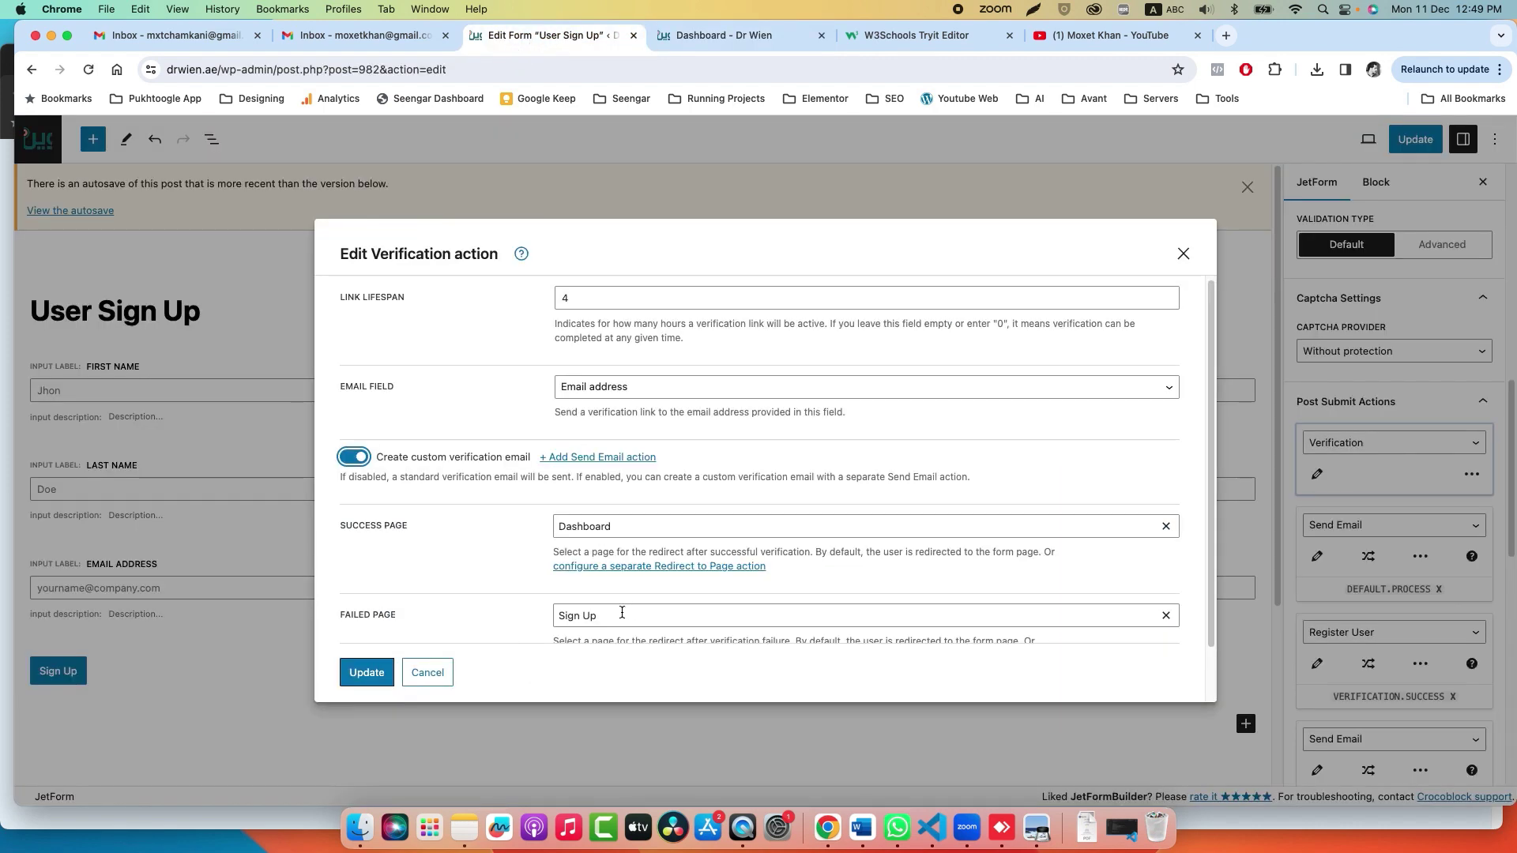
# Point out the Failed Page setting and close the Verification settings without saving.
pyautogui.moveTo(338, 616); pyautogui.dragTo(400, 617)
pyautogui.scroll(-1, 581, 624)
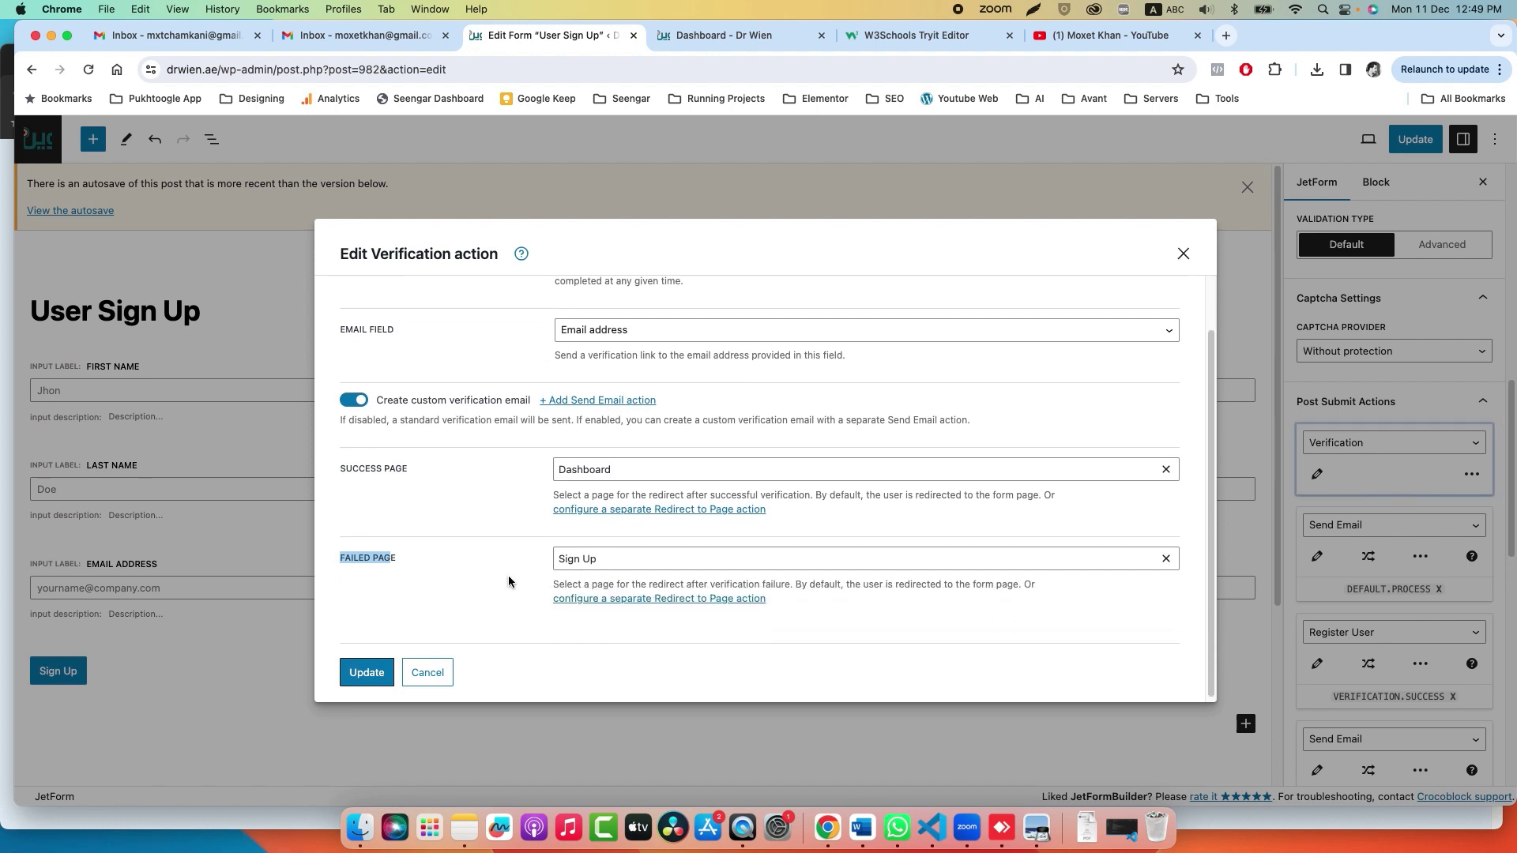
pyautogui.click(427, 673)
pyautogui.scroll(-5, 1387, 571)
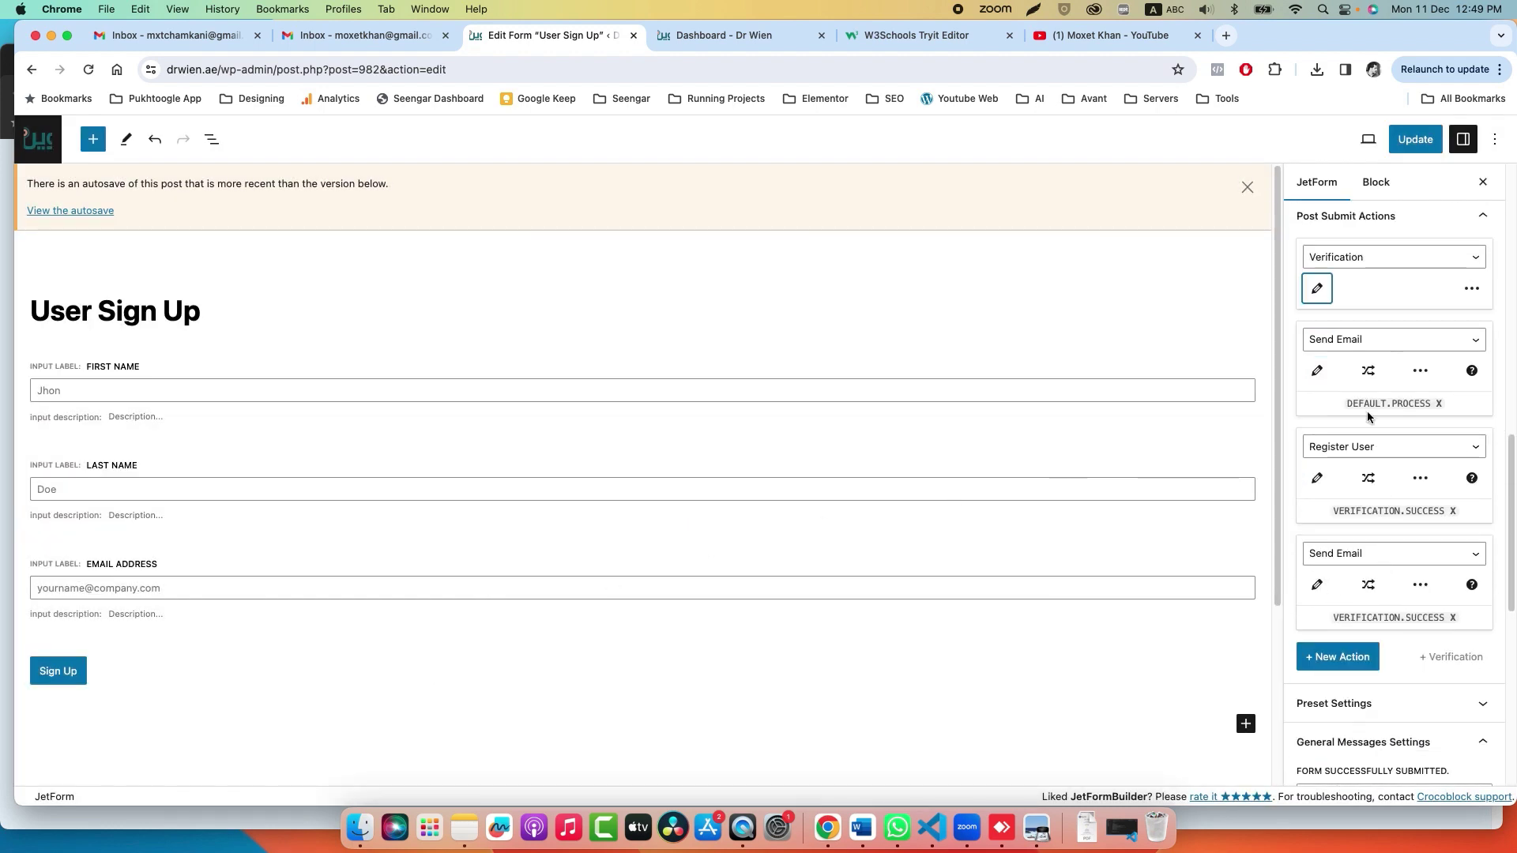
# Open the first Send Email action, keeping Mail To on the email field, and review its '[%CT::SiteName%] Confirm your email' subject.
pyautogui.click(1319, 371)
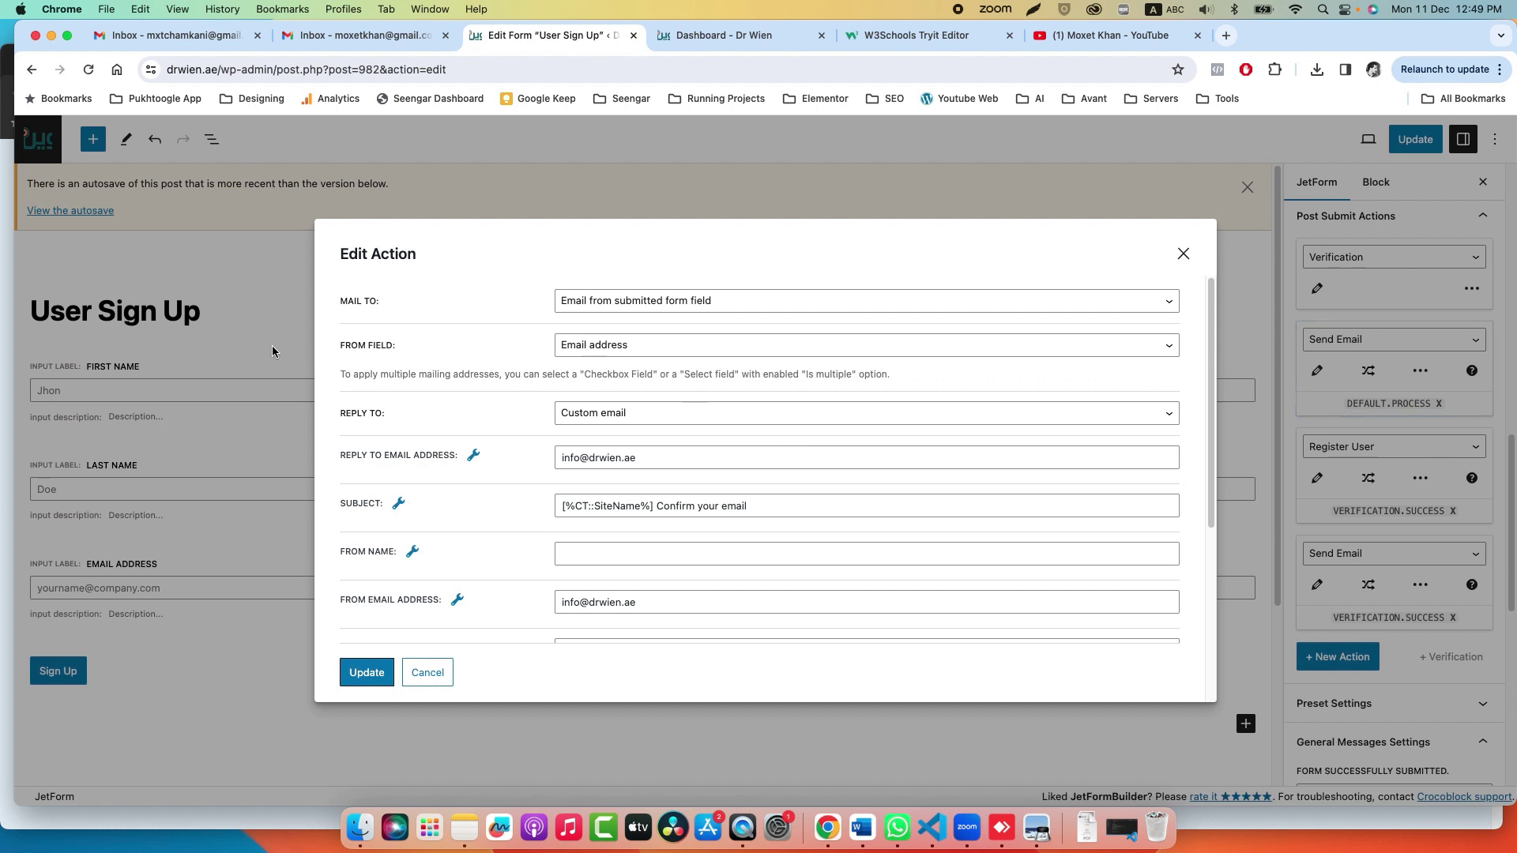
pyautogui.click(557, 300)
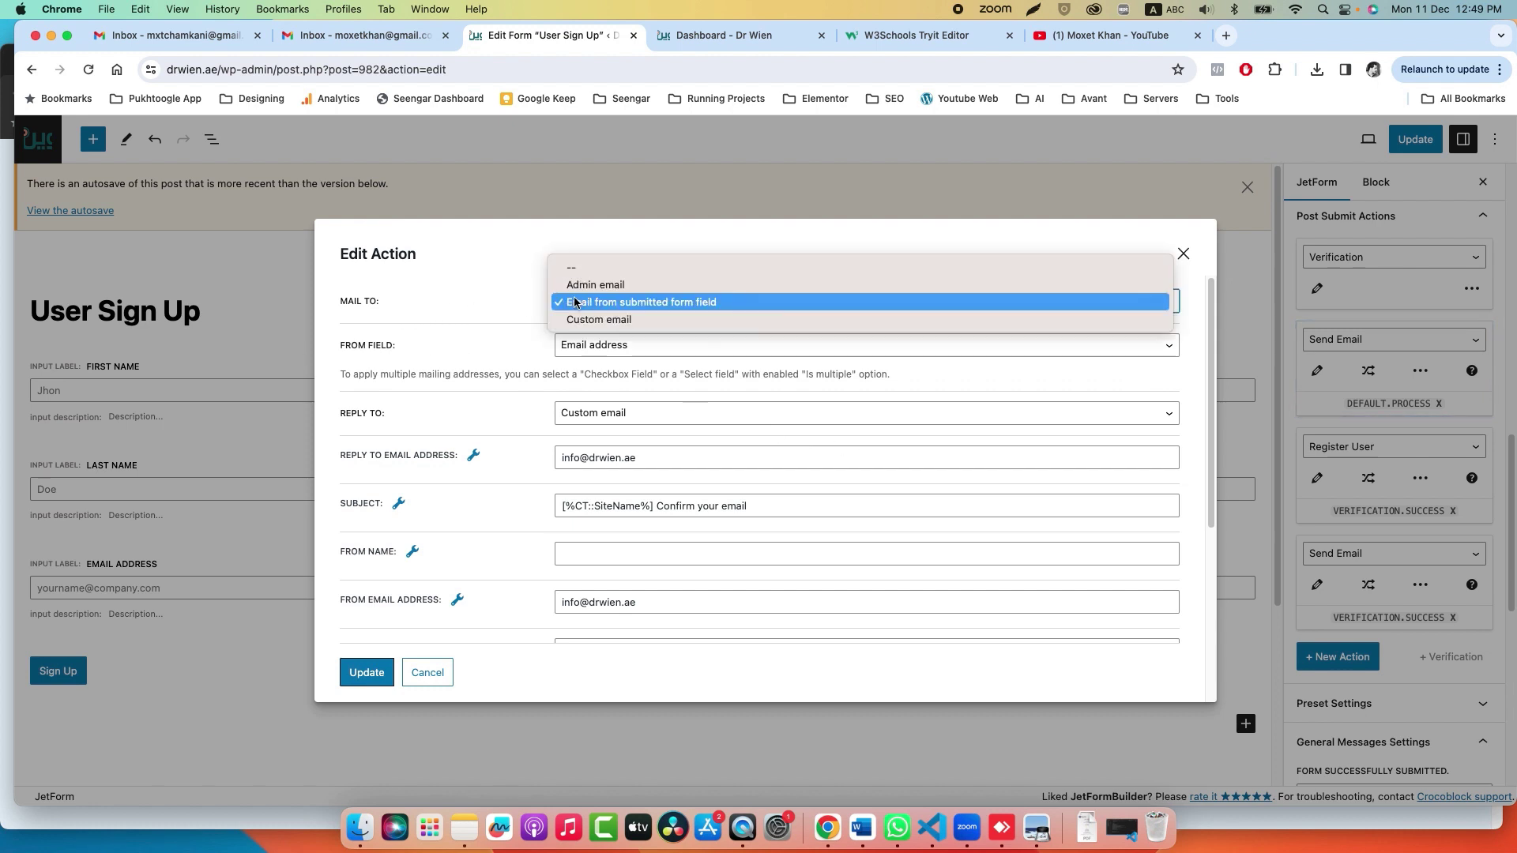
pyautogui.click(567, 300)
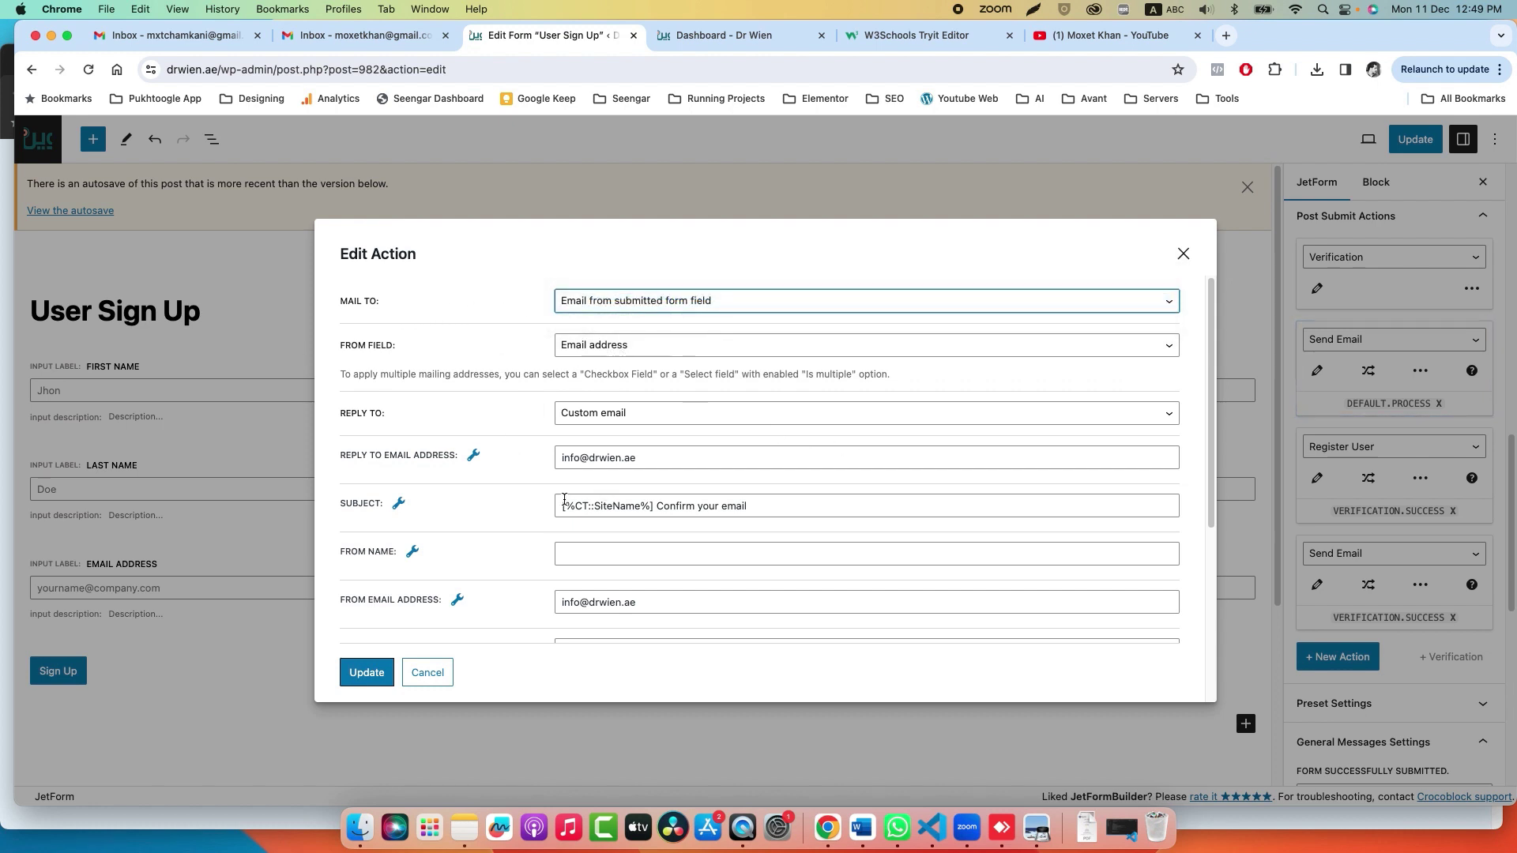
pyautogui.scroll(-2, 553, 499)
pyautogui.moveTo(657, 465); pyautogui.dragTo(747, 465)
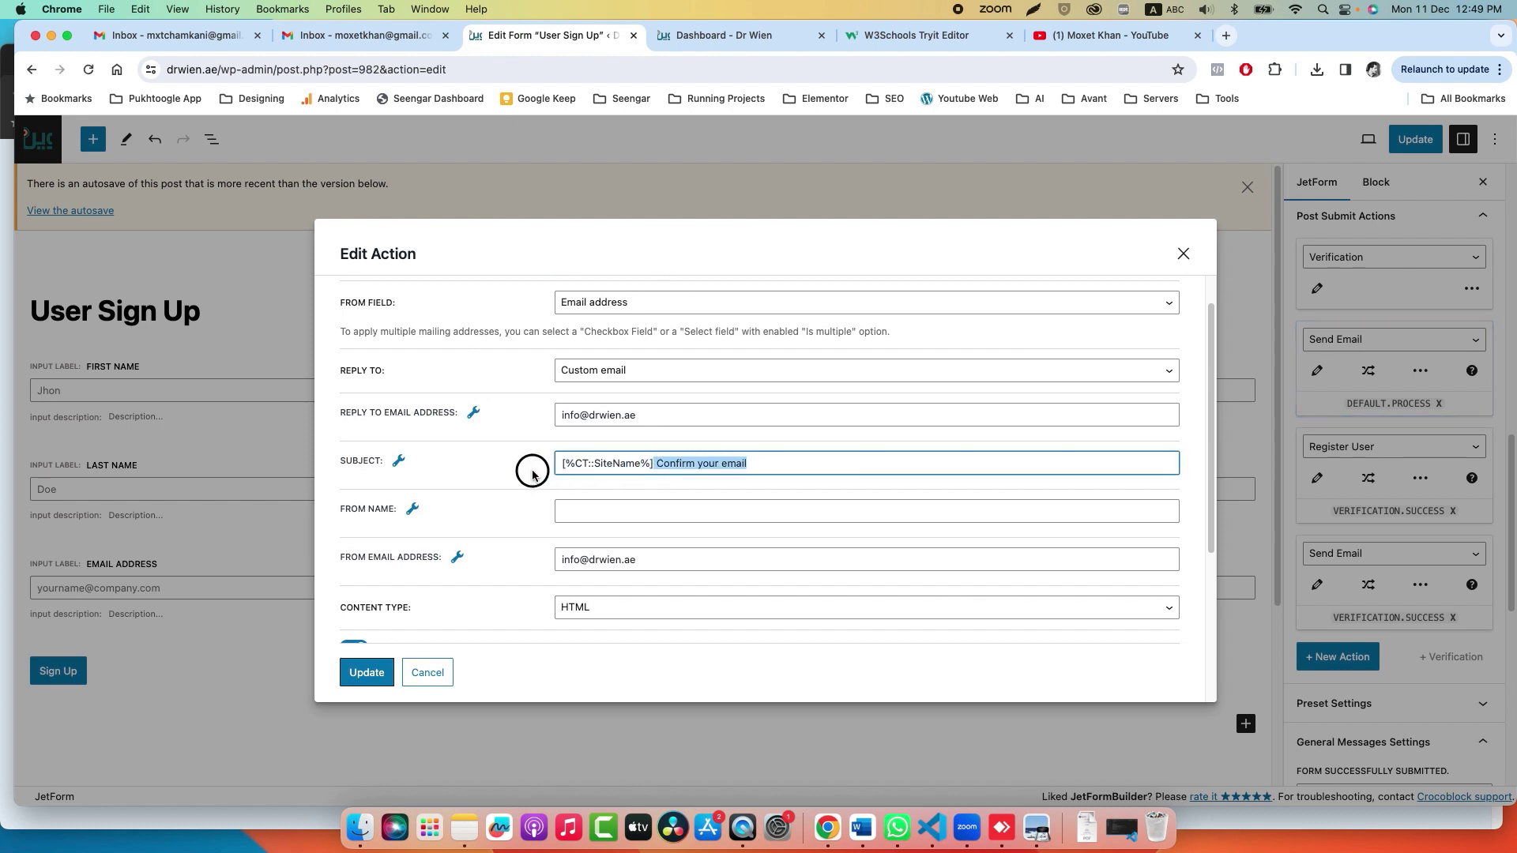
pyautogui.click(563, 467)
pyautogui.moveTo(563, 466); pyautogui.dragTo(654, 465)
# Select all of the confirmation email's HTML content.
pyautogui.scroll(-10, 523, 483)
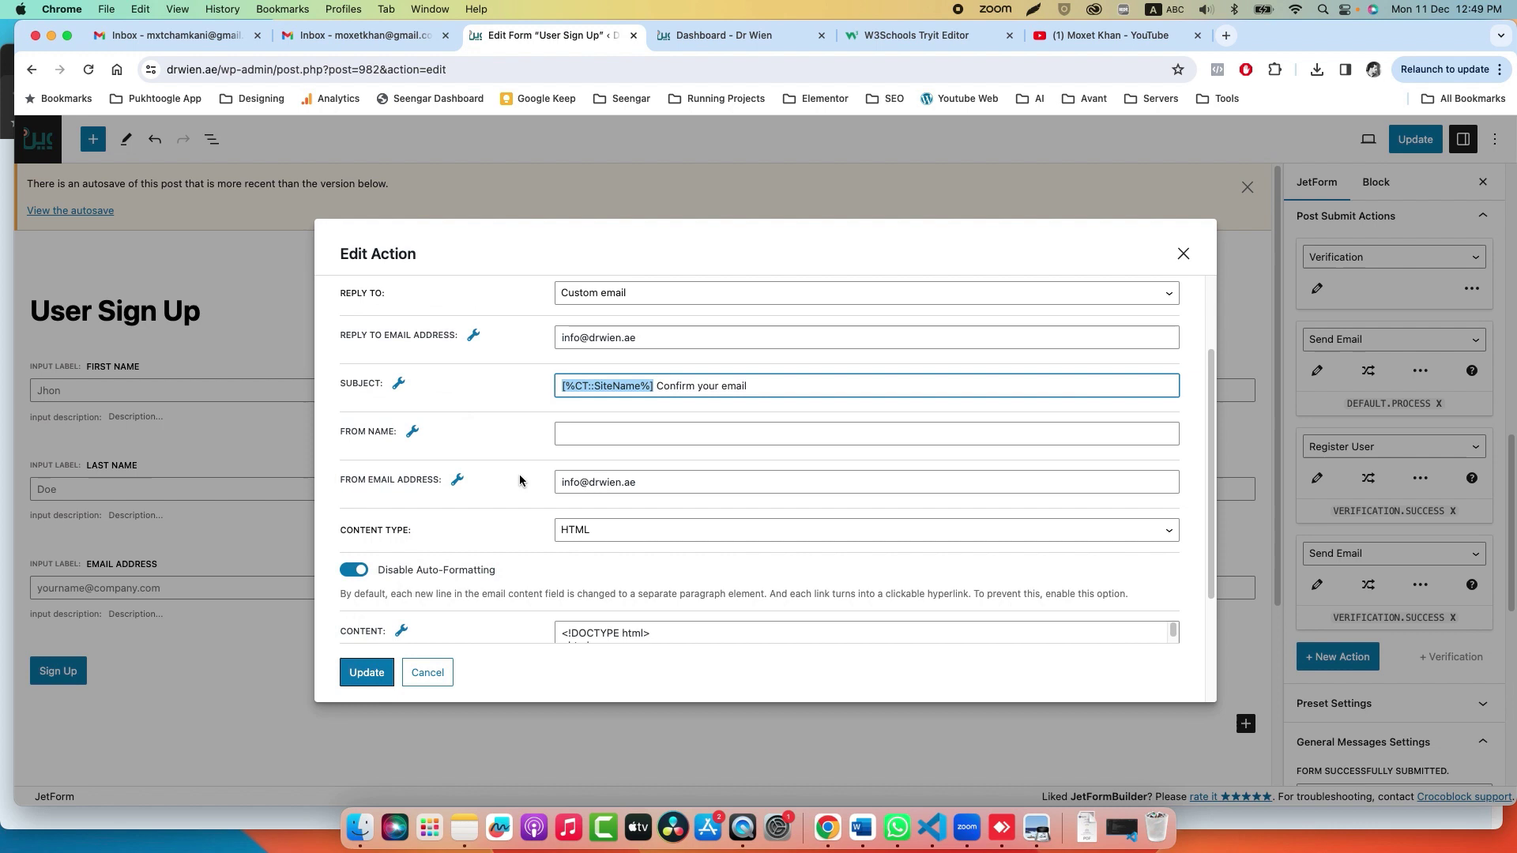
pyautogui.click(699, 519)
pyautogui.press('super+a')
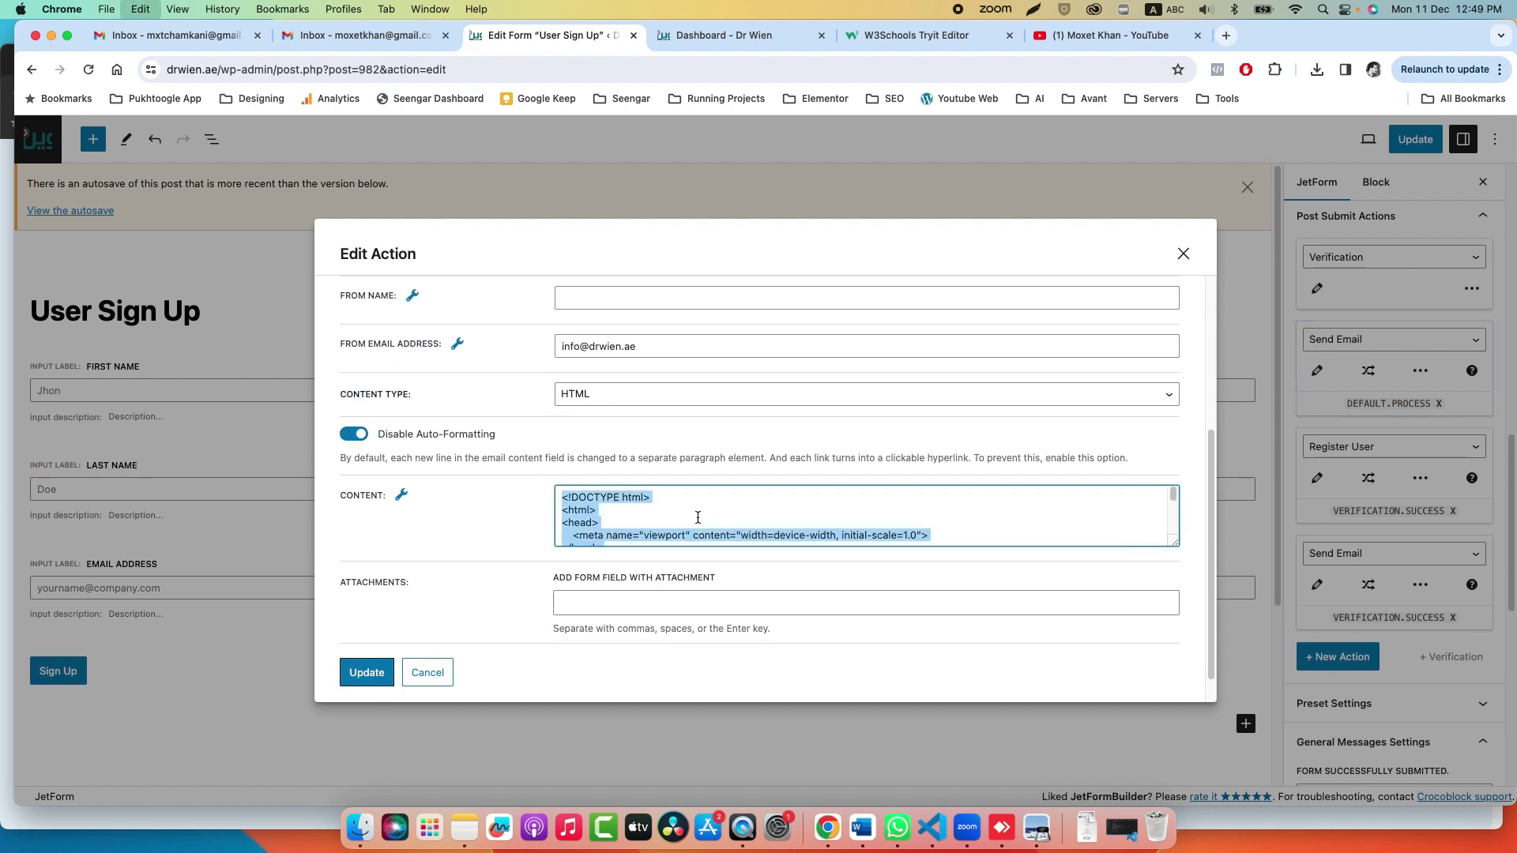
# Paste the confirmation email HTML into Tryit and preview its %first_name% and %CT::SiteName% placeholders.
pyautogui.click(877, 36)
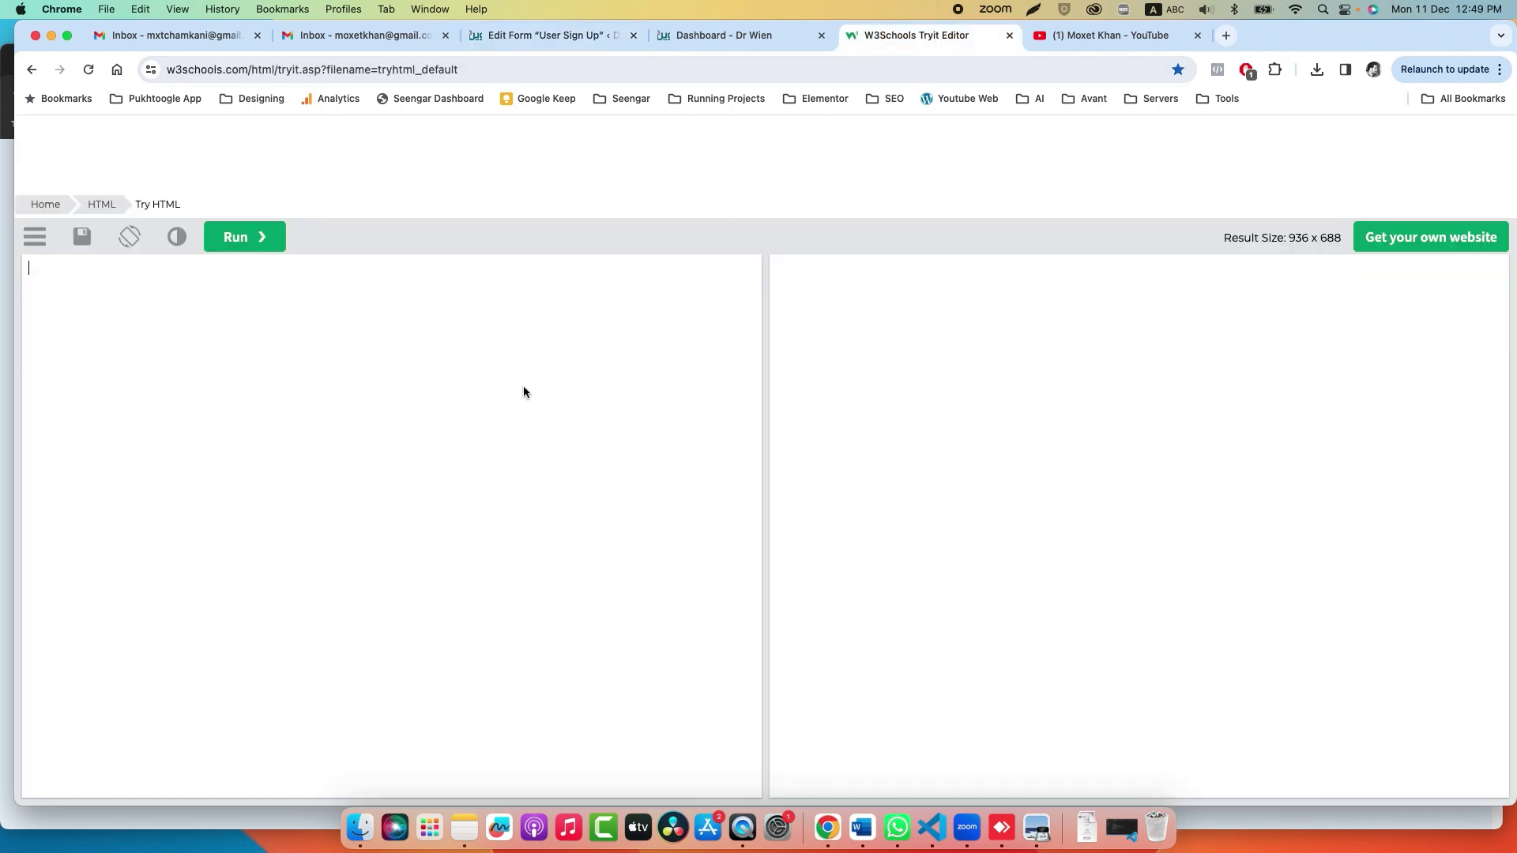
pyautogui.press('super+v')
pyautogui.click(244, 237)
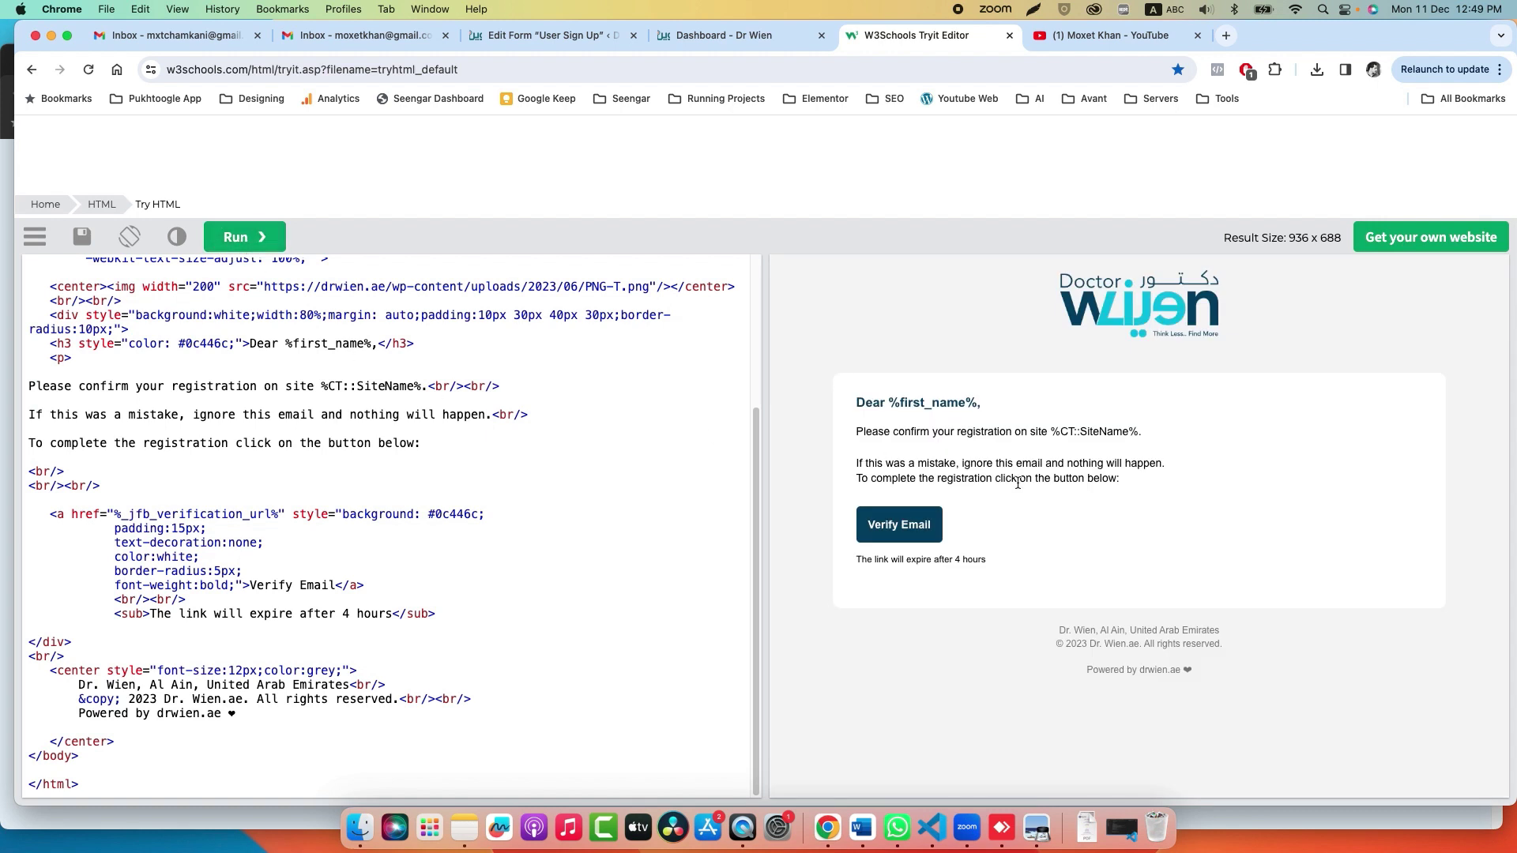
pyautogui.moveTo(889, 400); pyautogui.dragTo(973, 404)
pyautogui.moveTo(1051, 431); pyautogui.dragTo(1140, 431)
pyautogui.click(956, 500)
# Change the link expiry note from 4 hours to 1 hours and rerun the preview.
pyautogui.doubleClick(348, 614)
pyautogui.press('BackSpace')
pyautogui.press('BackSpace')
pyautogui.write('1')
pyautogui.click(226, 243)
# Inspect the Verify Email link's %_jfb_verification_url% href, briefly pasting then deleting the macro.
pyautogui.moveTo(49, 514); pyautogui.dragTo(436, 614)
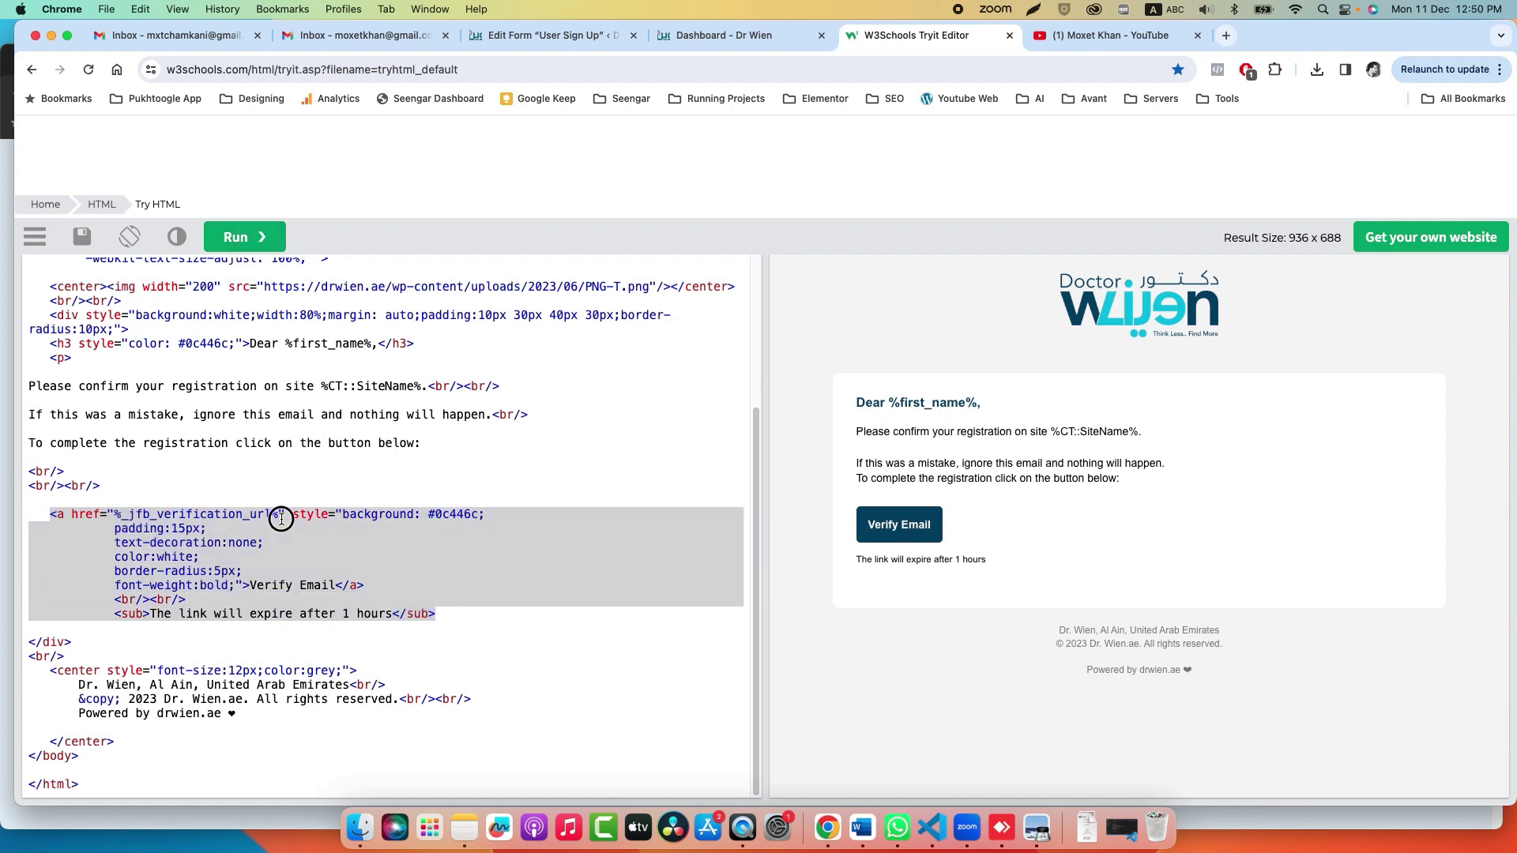
pyautogui.click(281, 518)
pyautogui.moveTo(113, 516); pyautogui.dragTo(276, 513)
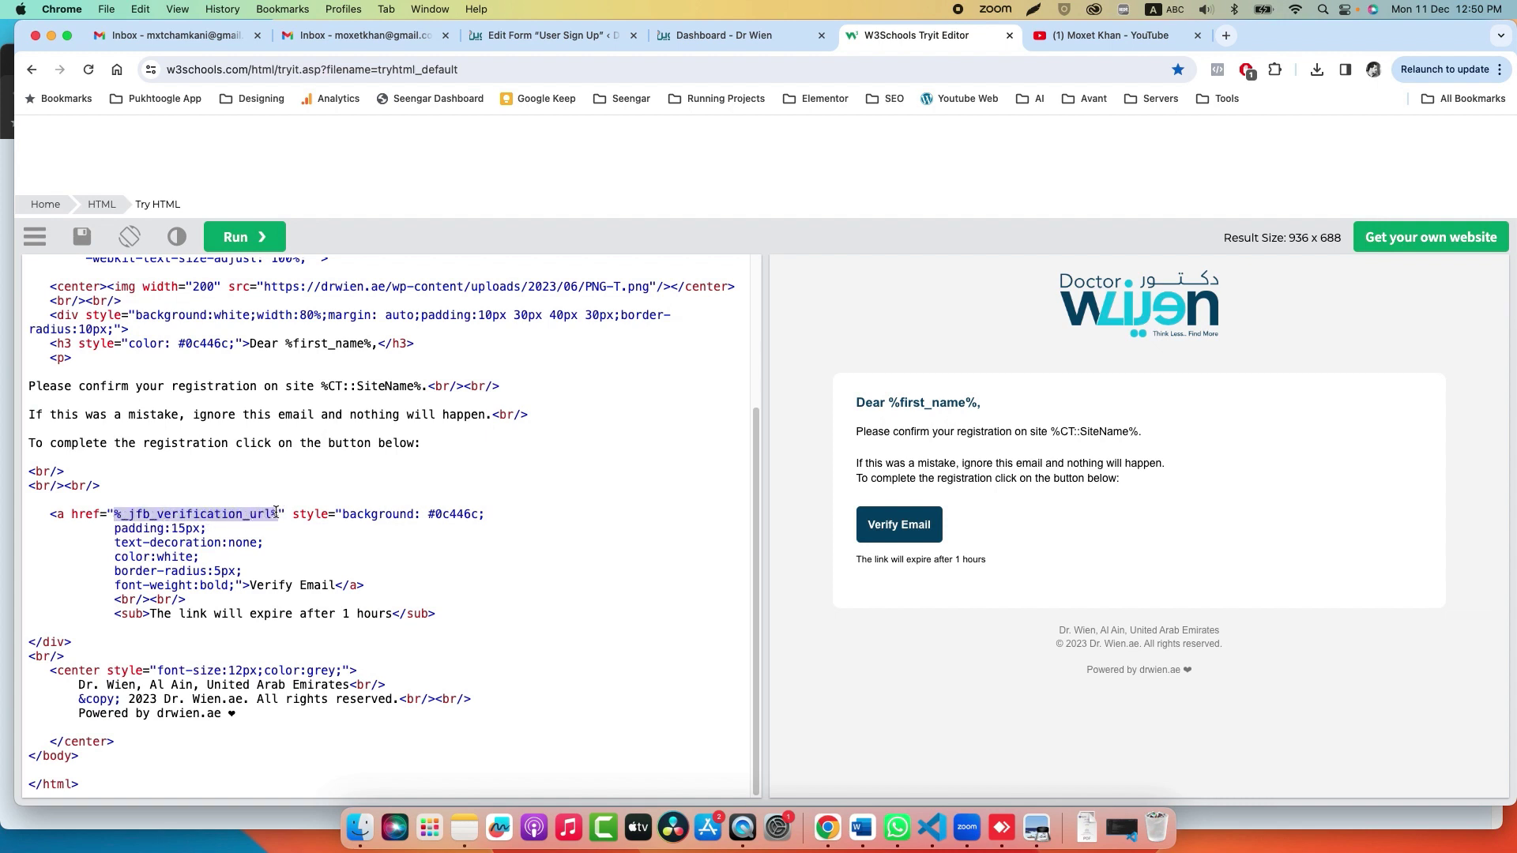
pyautogui.click(241, 553)
pyautogui.moveTo(117, 516); pyautogui.dragTo(280, 517)
pyautogui.press('super+c')
pyautogui.click(281, 517)
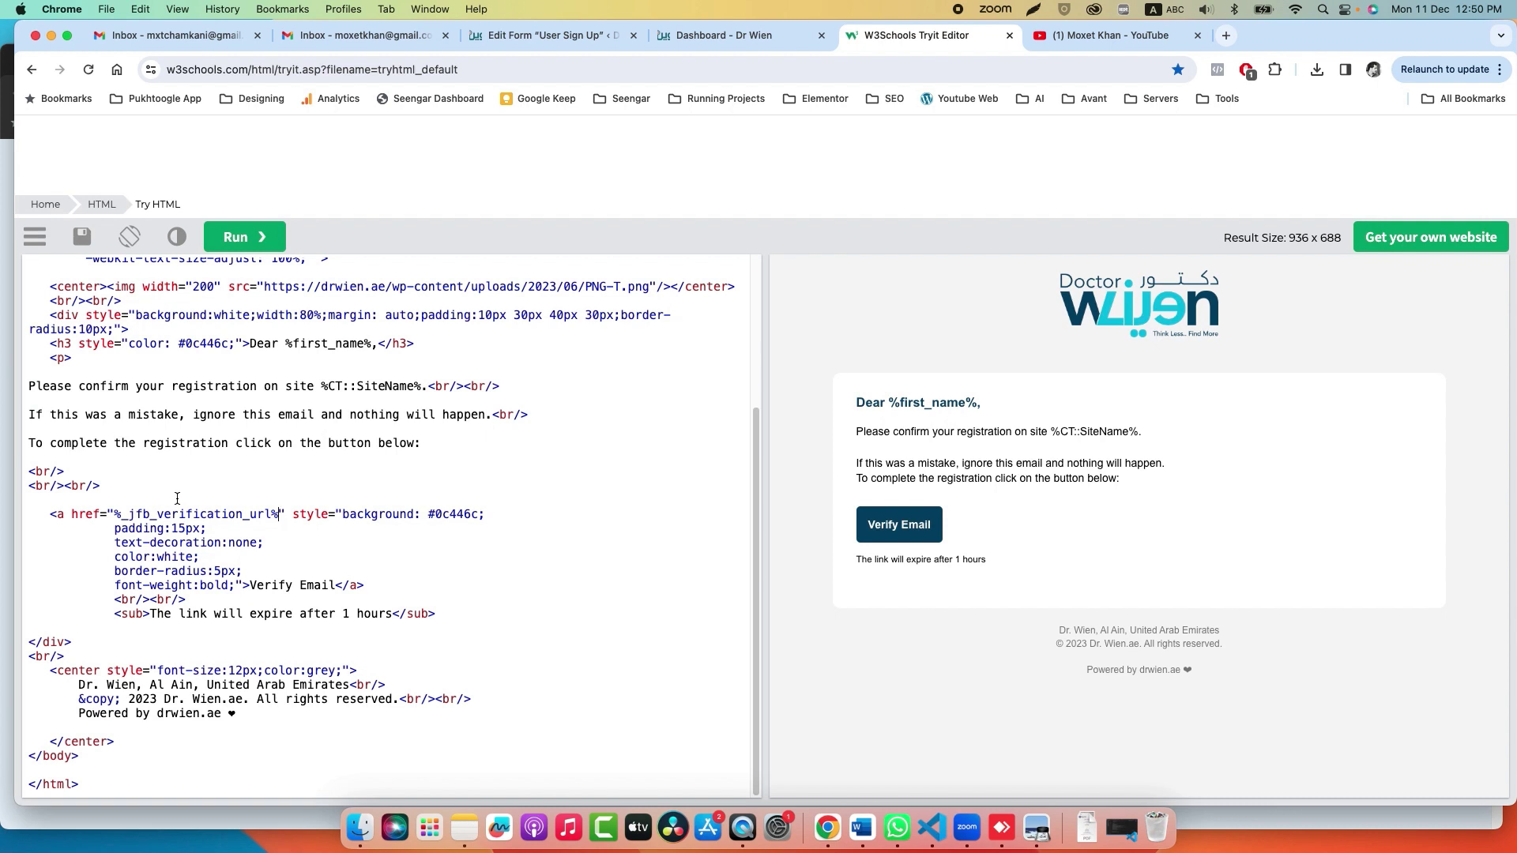
pyautogui.press('super+v')
pyautogui.moveTo(203, 497); pyautogui.dragTo(12, 502)
pyautogui.press('BackSpace')
pyautogui.doubleClick(84, 514)
# Return to the Send Email settings and scroll through the email Content box.
pyautogui.click(553, 35)
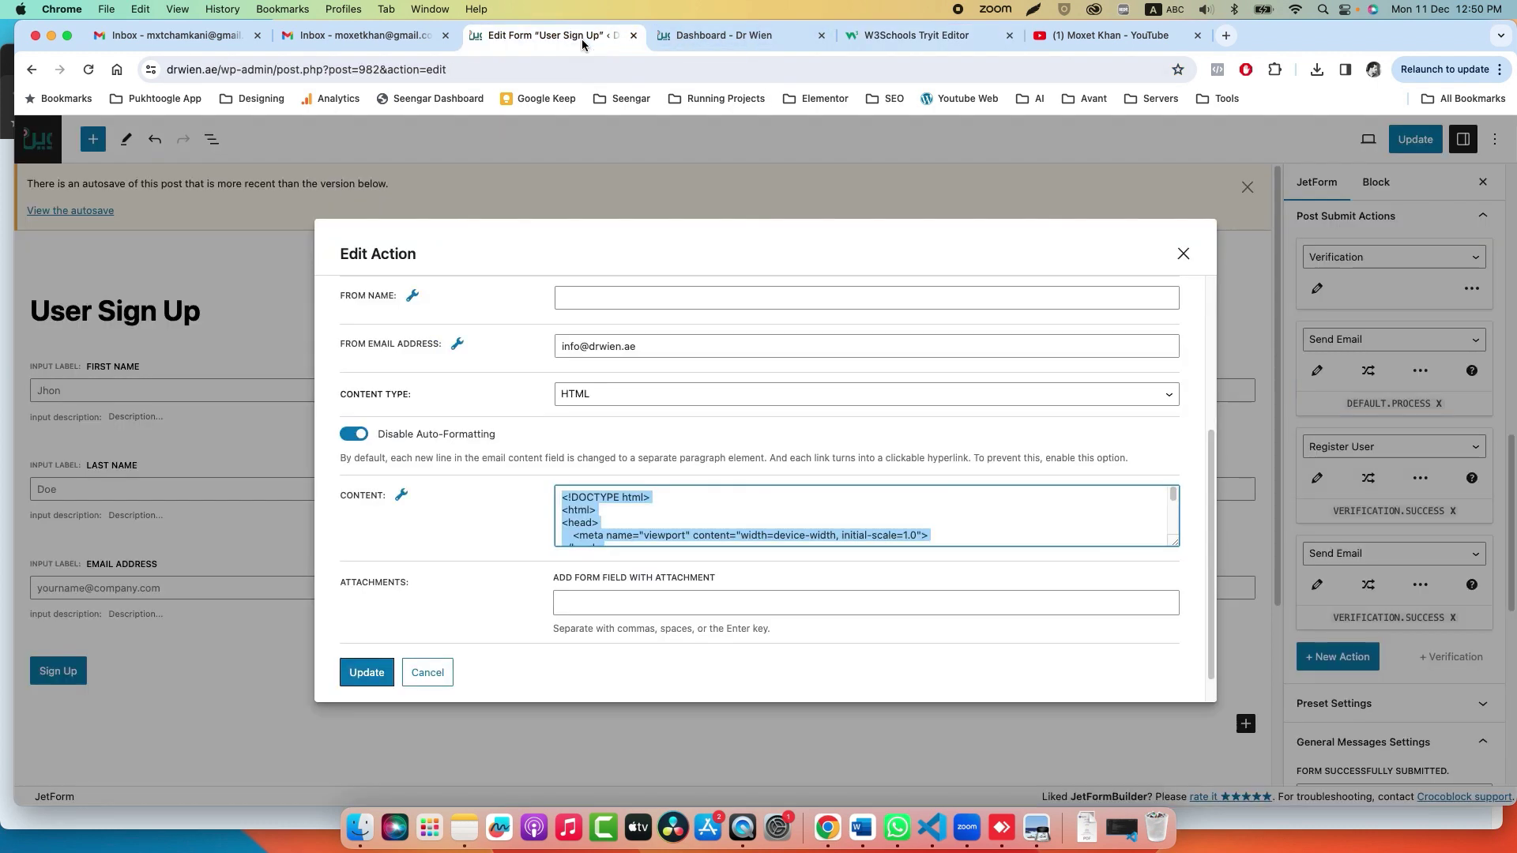
pyautogui.click(766, 519)
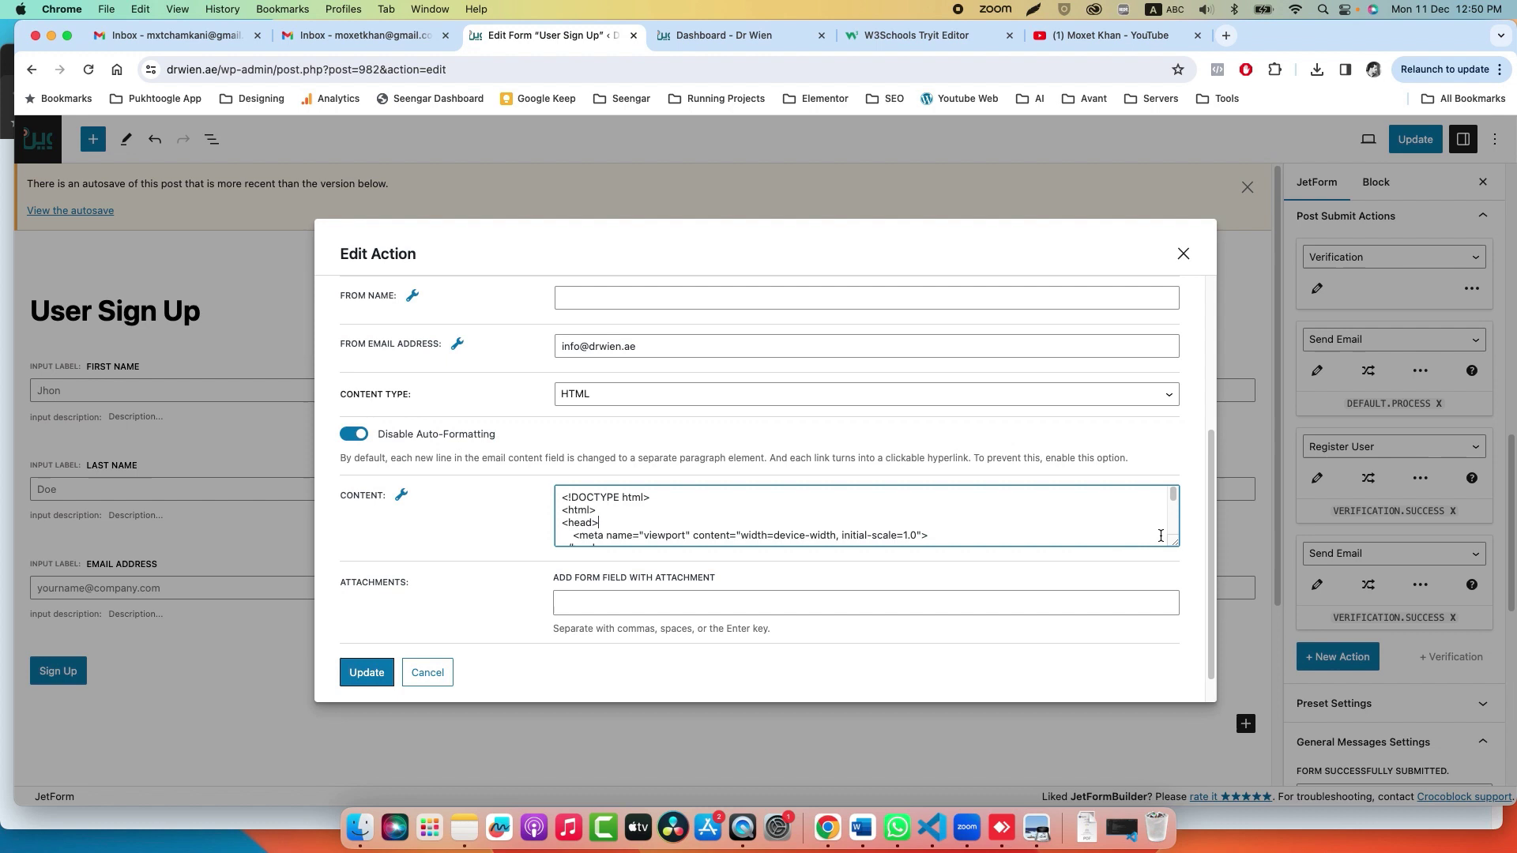
pyautogui.moveTo(1171, 539); pyautogui.dragTo(1169, 711)
pyautogui.scroll(-5, 822, 549)
pyautogui.scroll(-5, 822, 551)
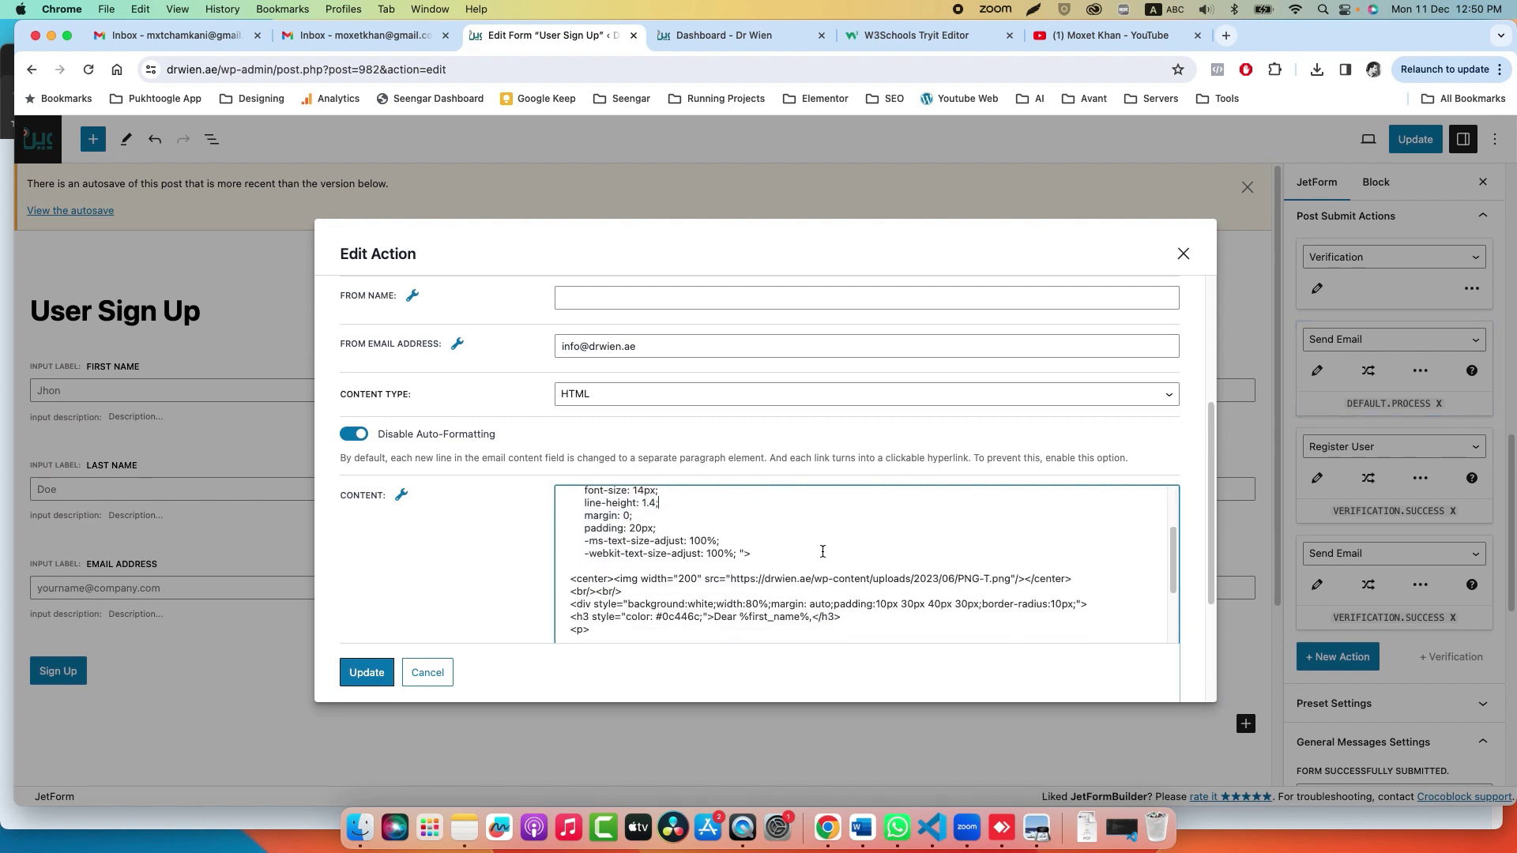
pyautogui.scroll(-5, 822, 550)
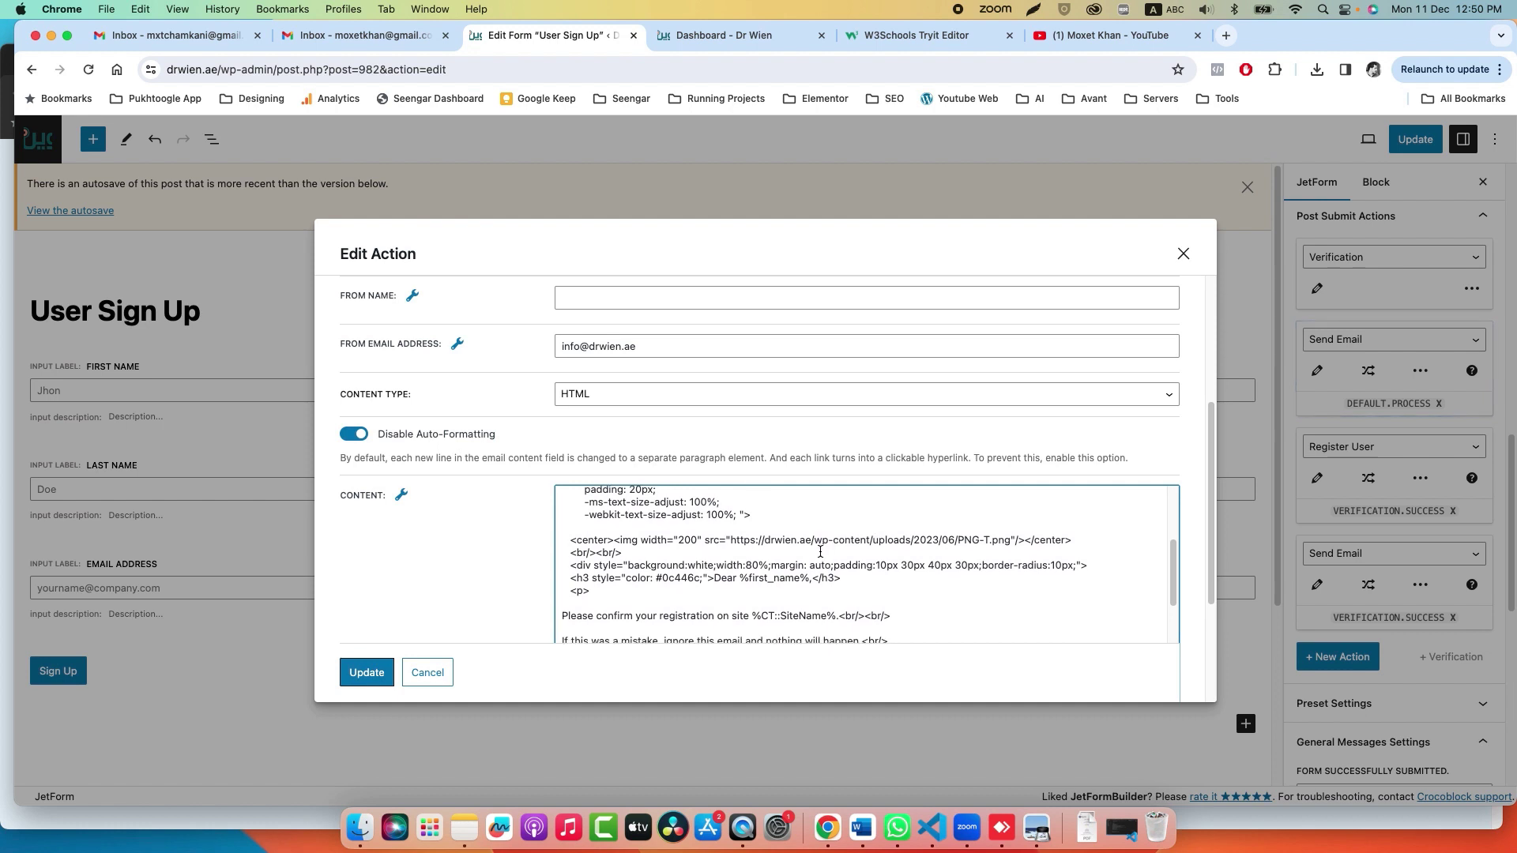
pyautogui.scroll(-2, 820, 550)
pyautogui.moveTo(616, 561); pyautogui.dragTo(719, 562)
# Pick %_jfb_verification_url% from the Content macros list, then cancel the Send Email settings.
pyautogui.click(401, 494)
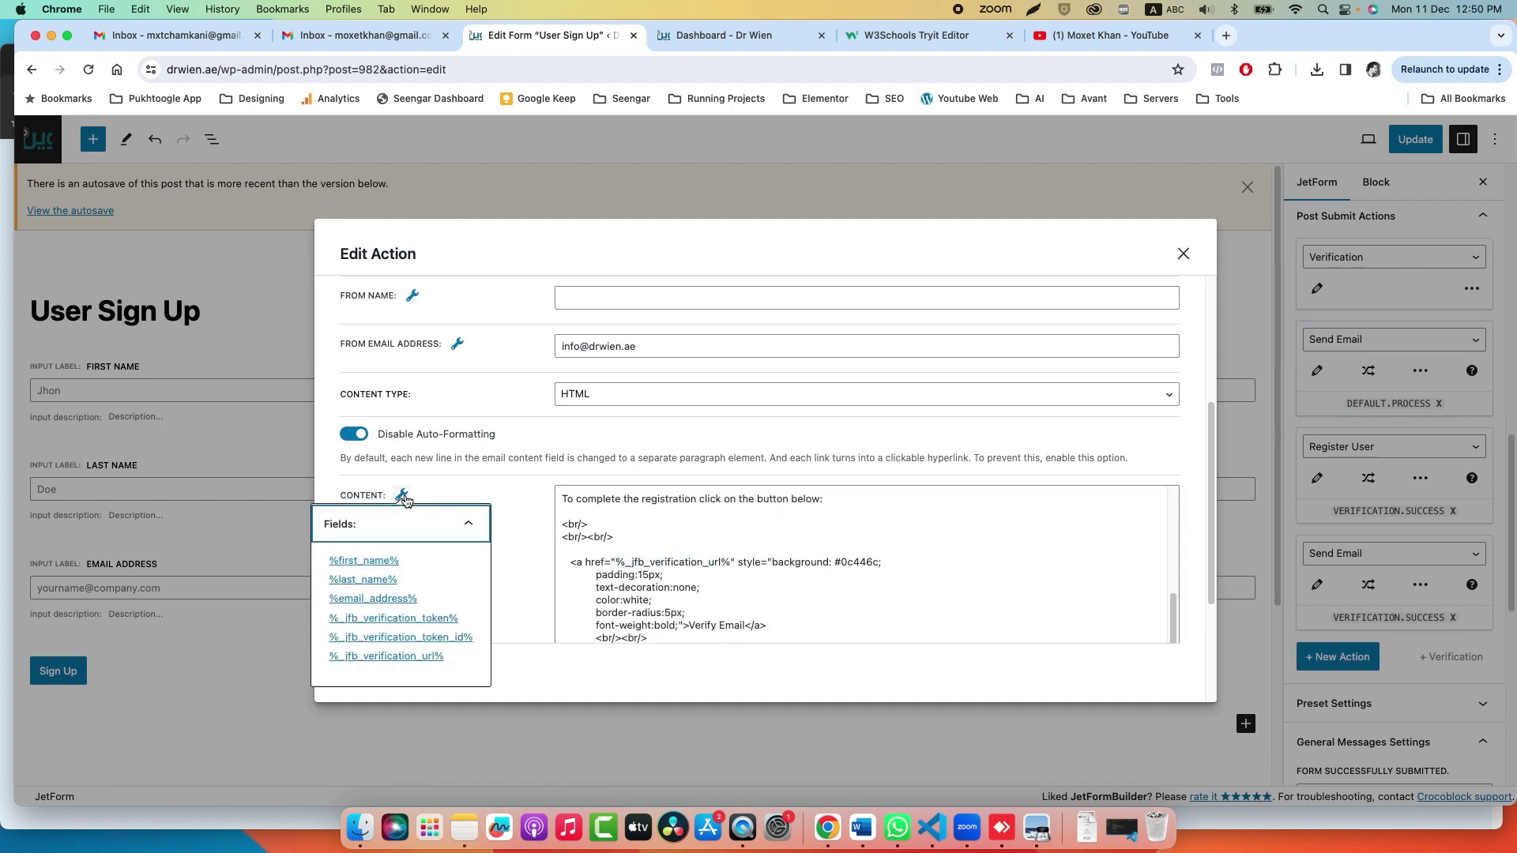
pyautogui.click(414, 656)
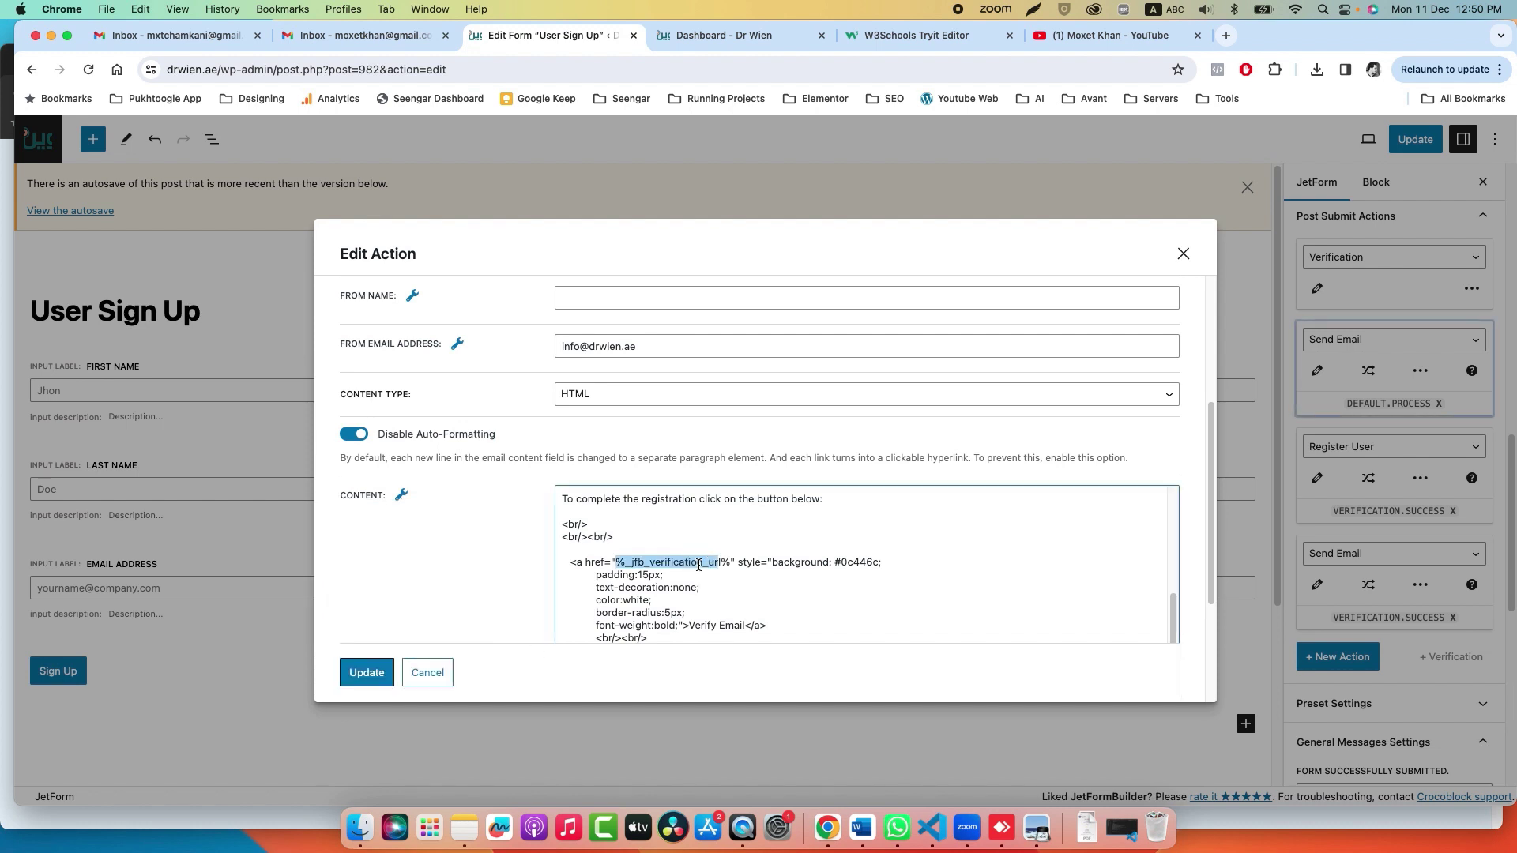
pyautogui.click(428, 673)
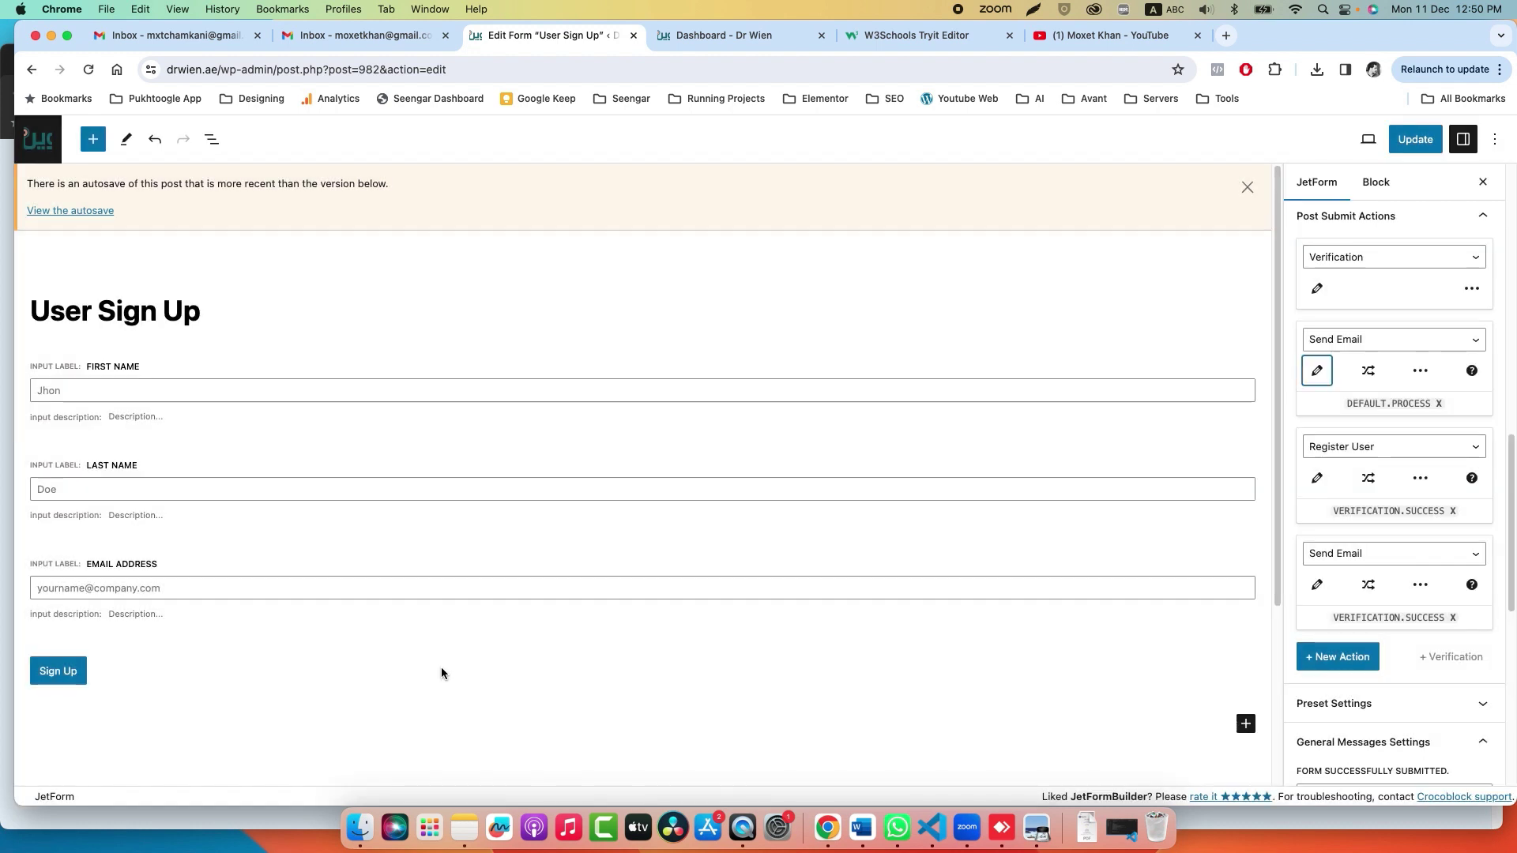
# Review Register User's settings, Password mapped to the secure unique token and user role, without saving.
pyautogui.click(1317, 478)
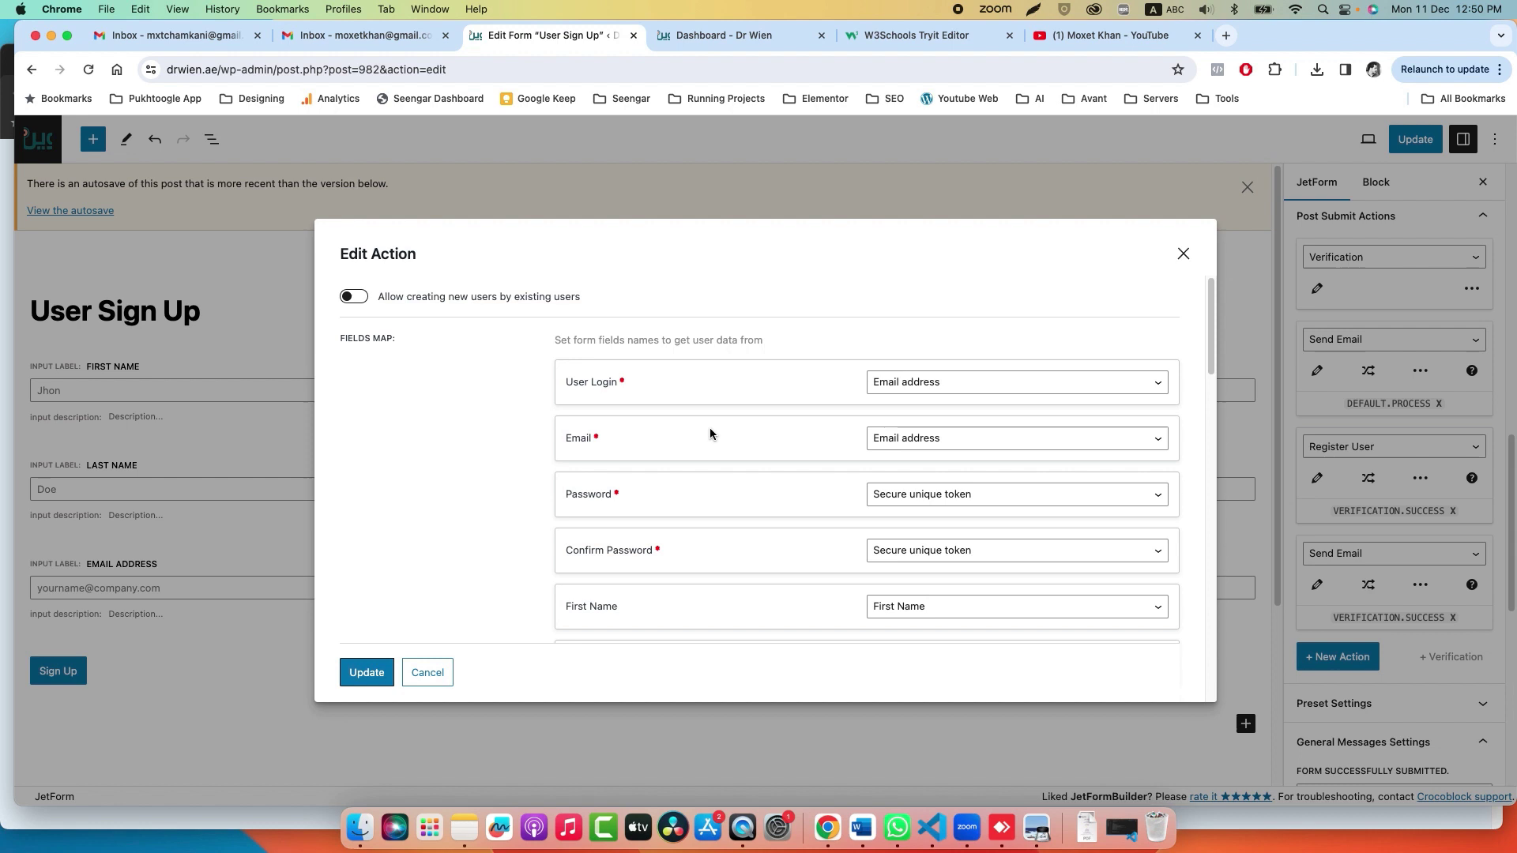
pyautogui.scroll(-1, 711, 429)
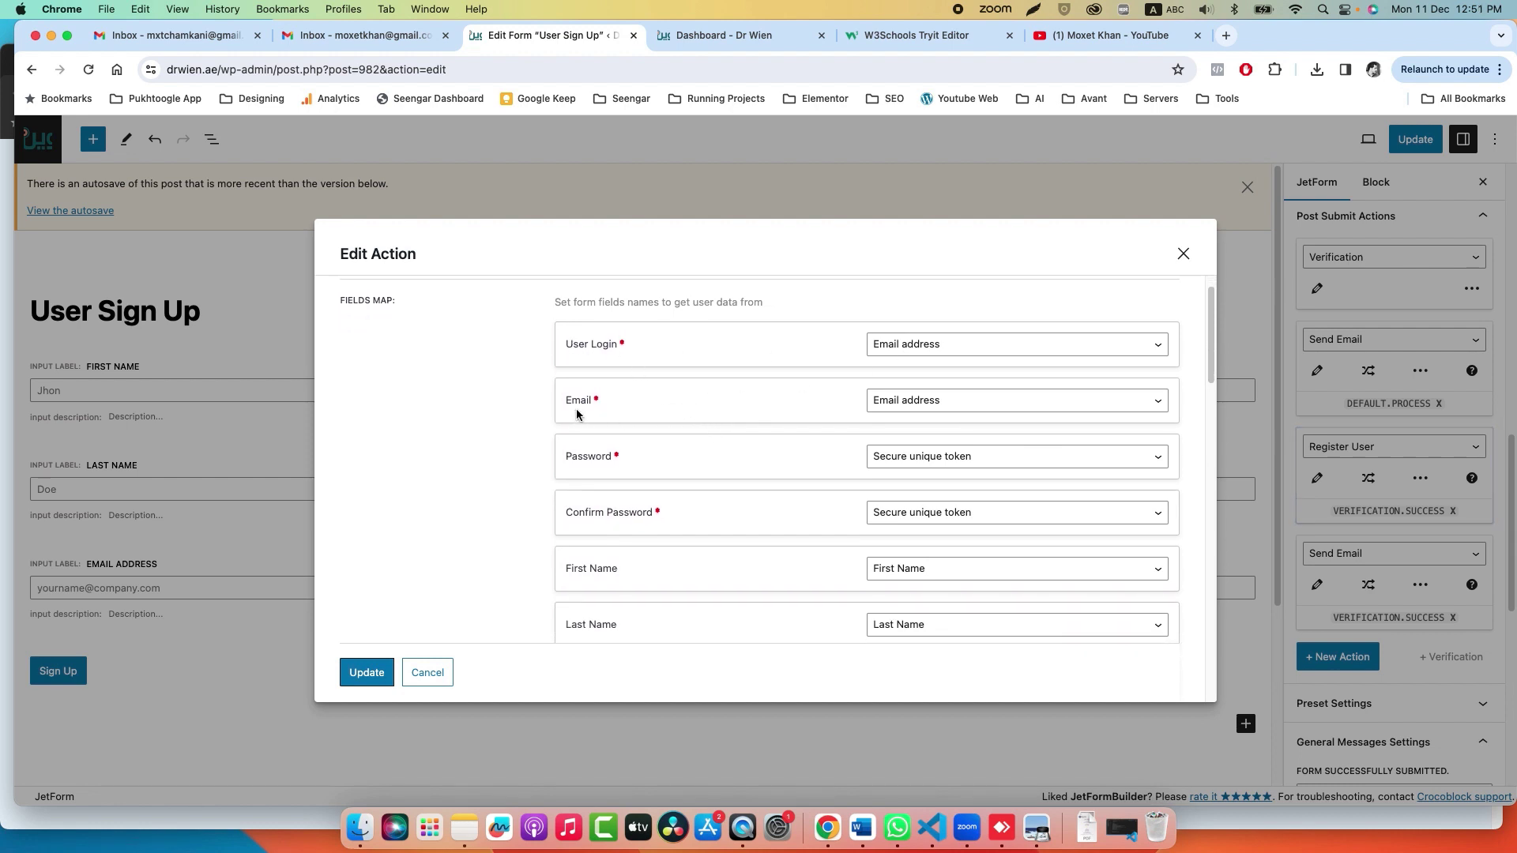
pyautogui.click(916, 466)
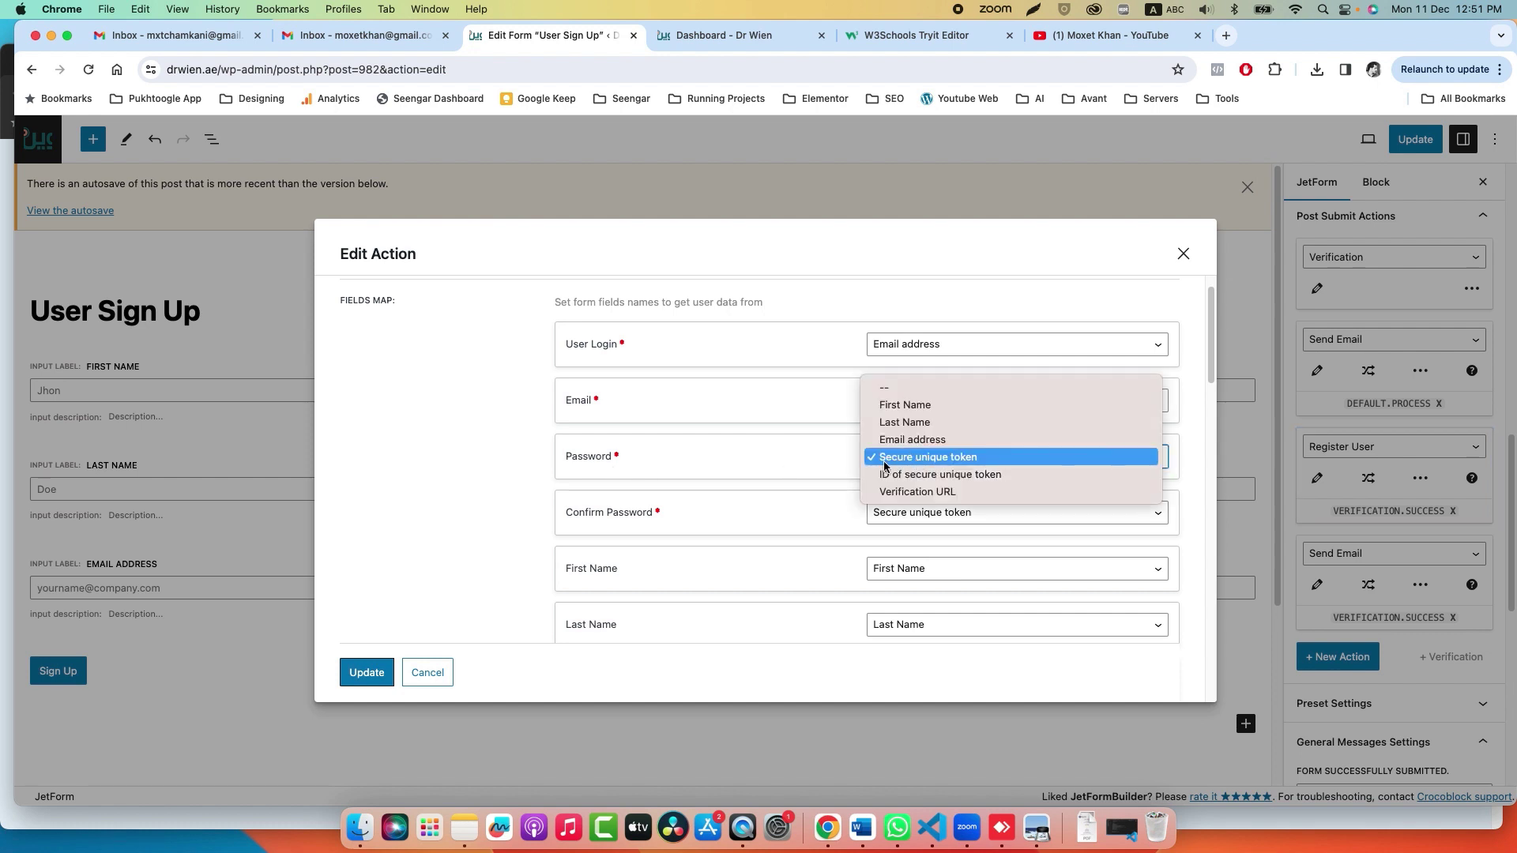
pyautogui.click(948, 462)
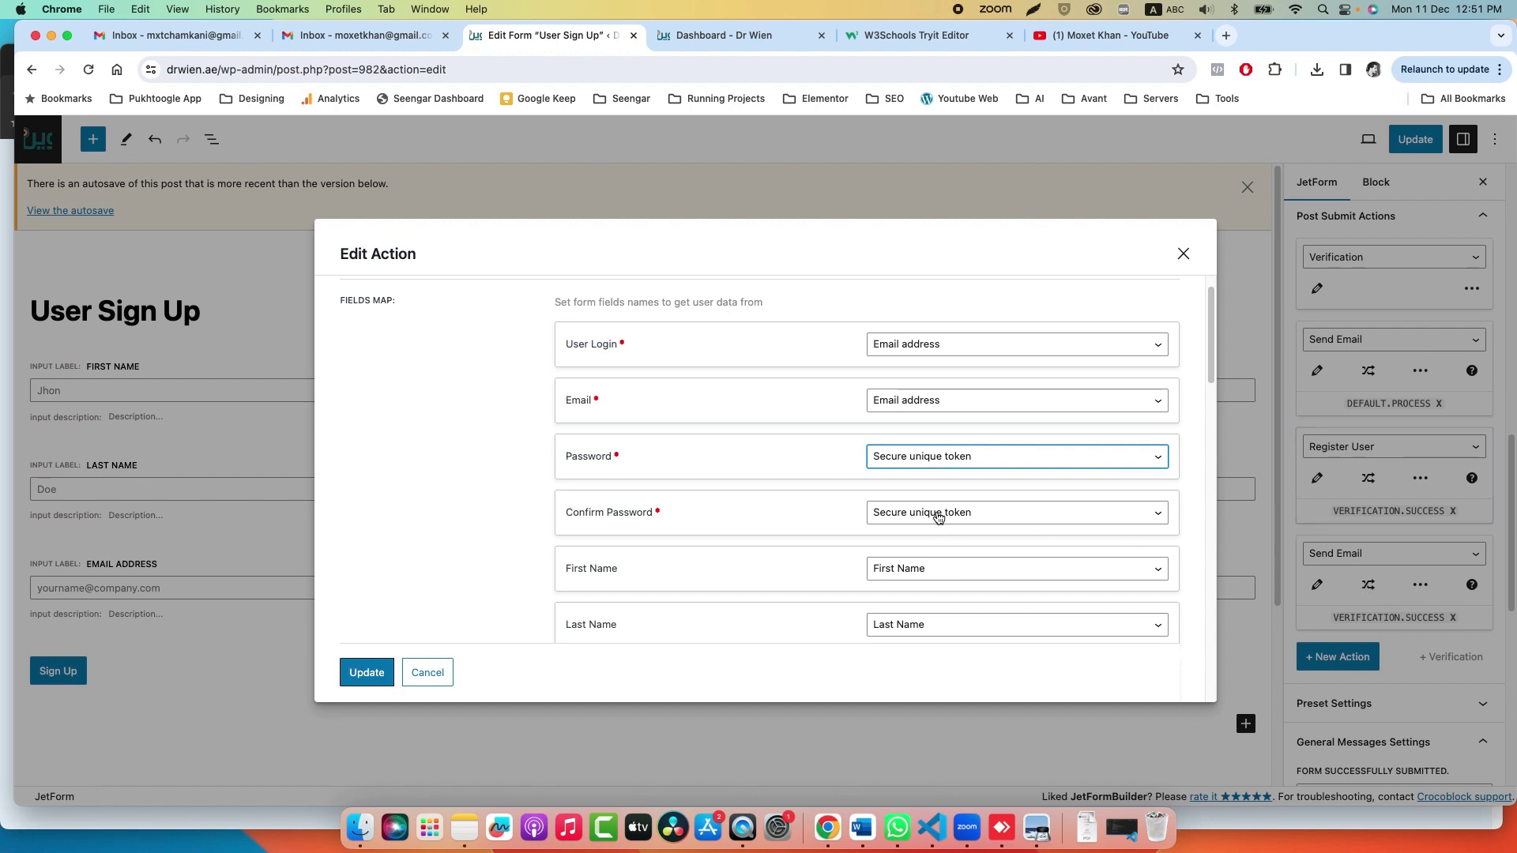
pyautogui.scroll(-3, 855, 520)
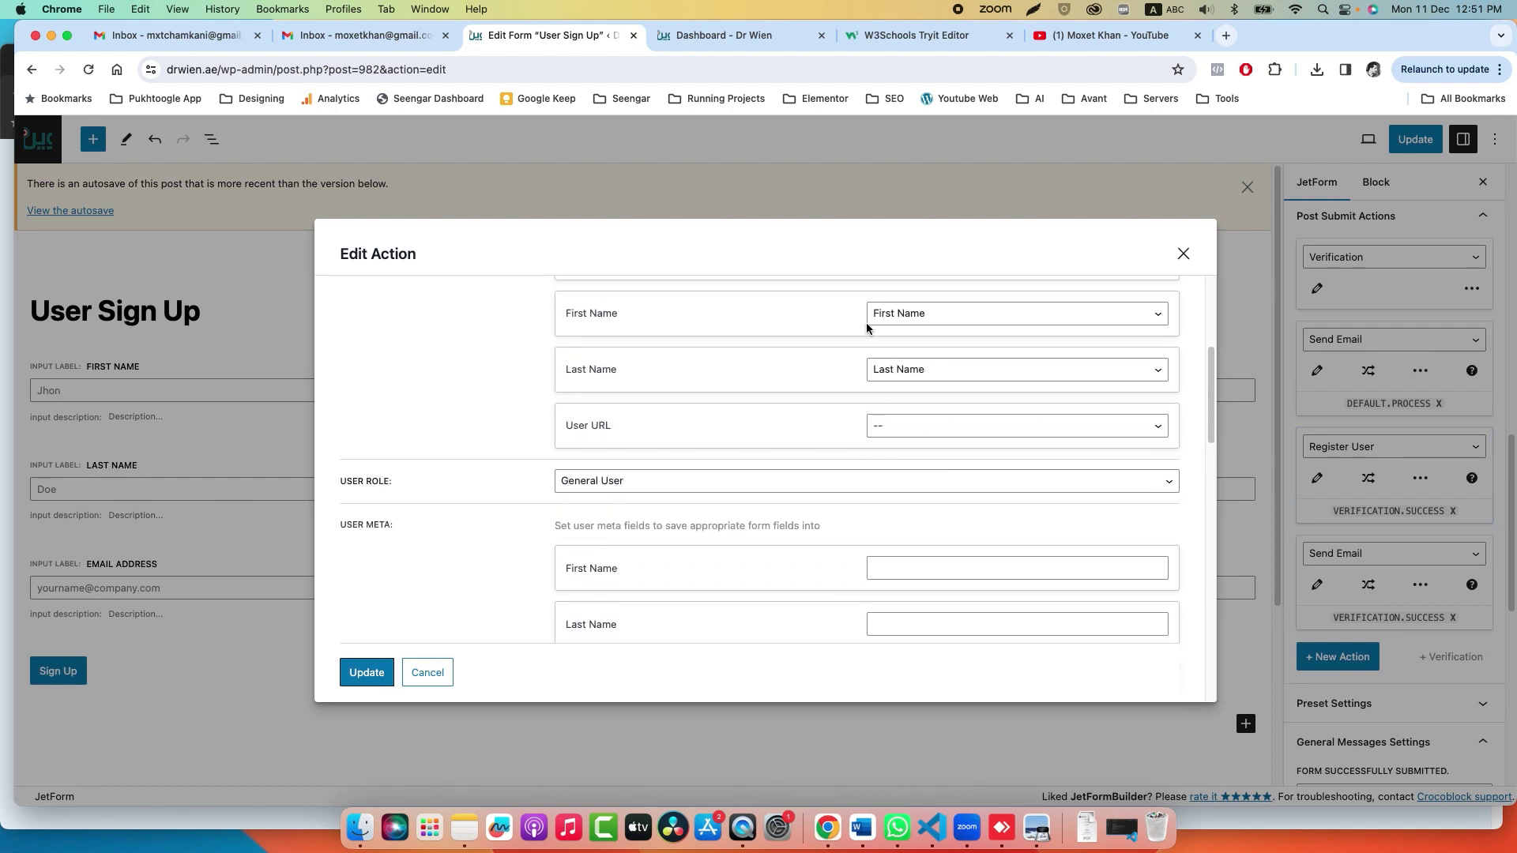
pyautogui.moveTo(338, 485); pyautogui.dragTo(474, 483)
pyautogui.click(428, 672)
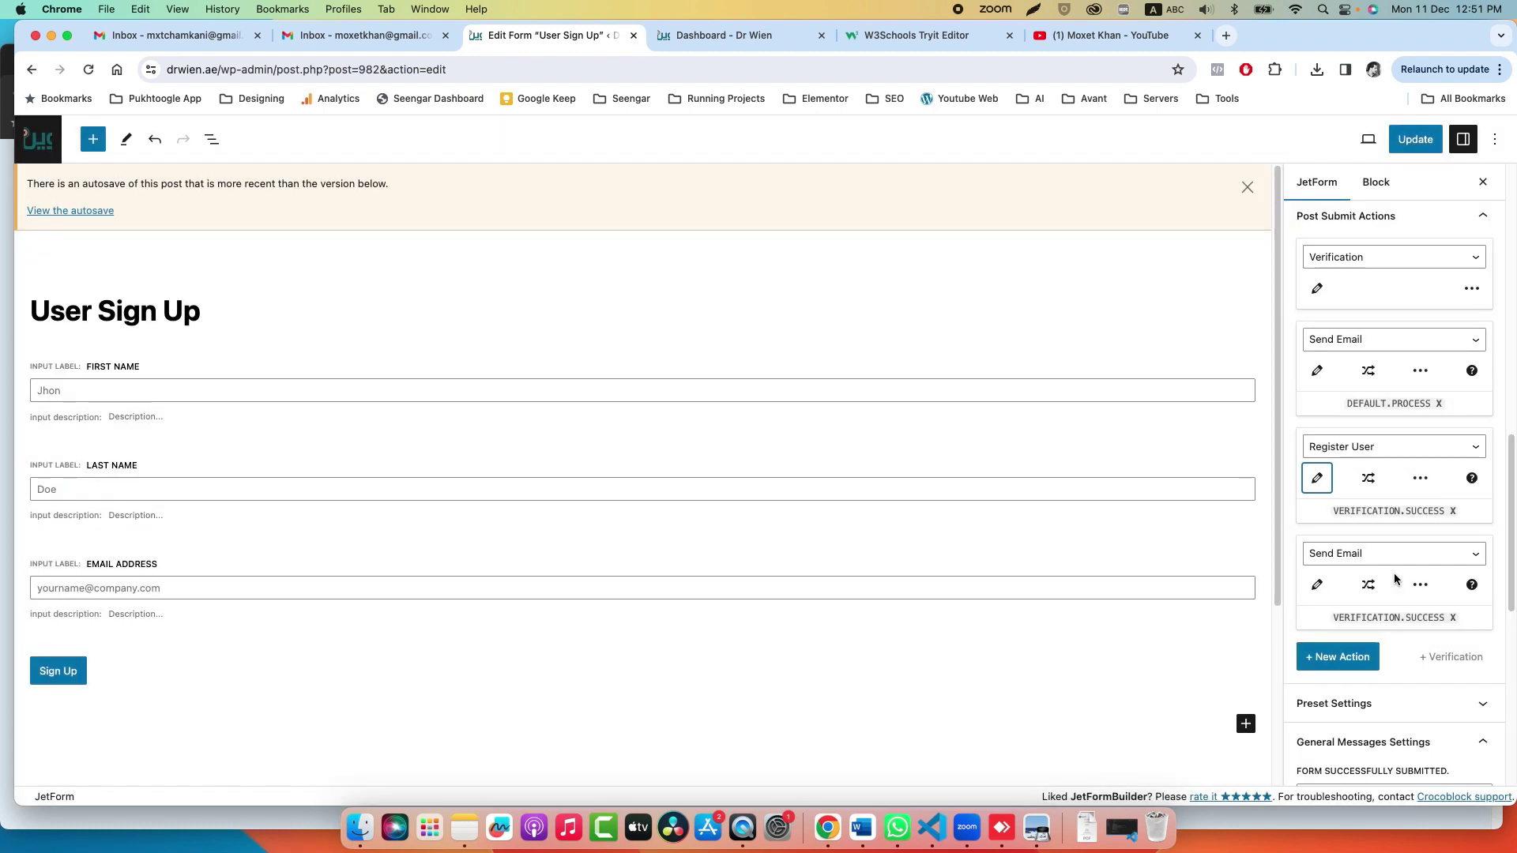
# Open the second Send Email action and select all of its account-created email HTML.
pyautogui.click(1318, 585)
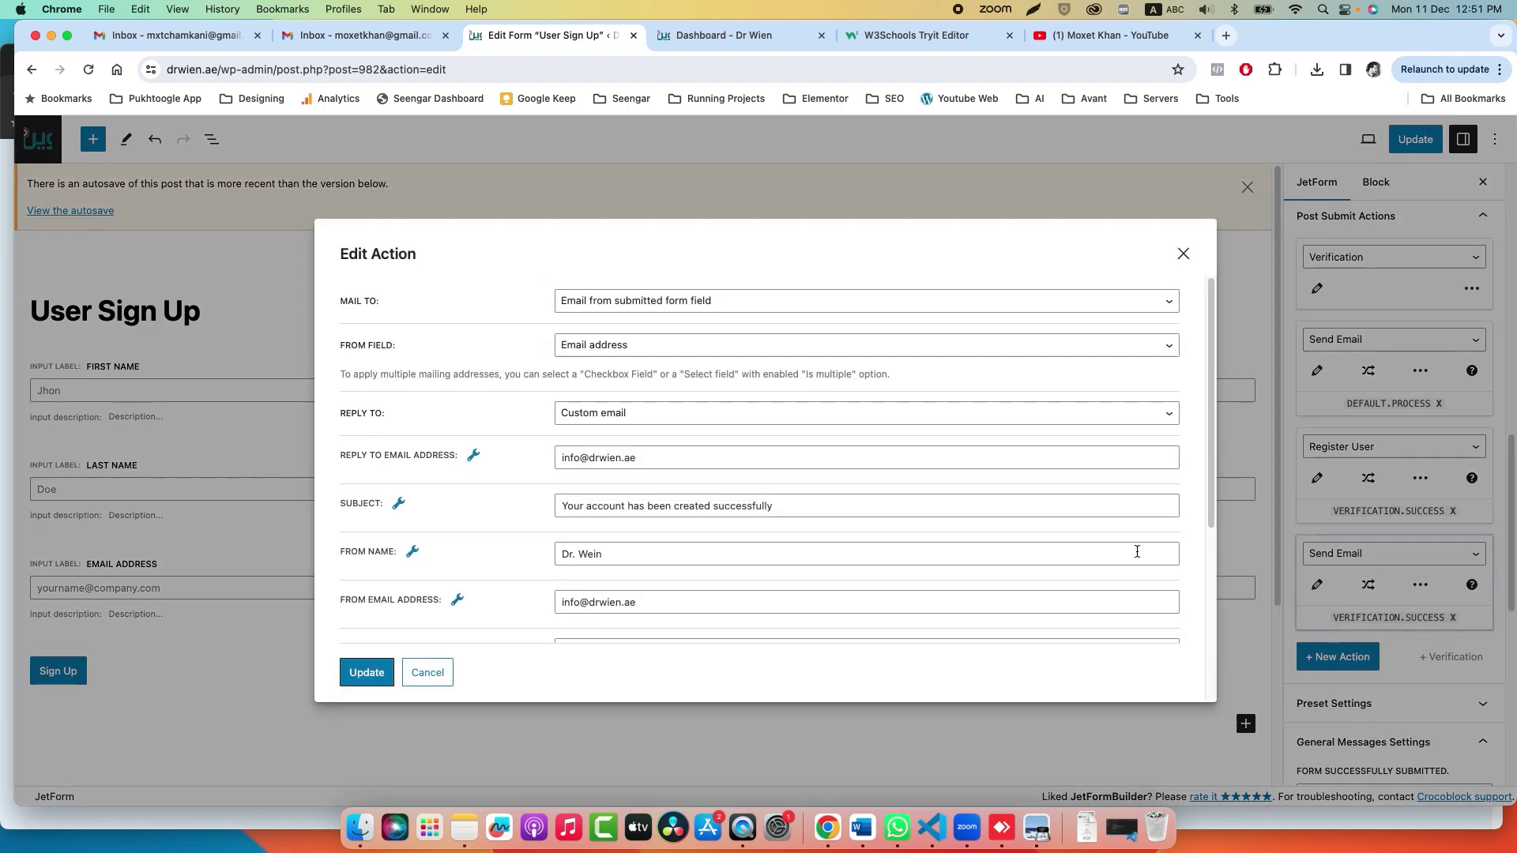
pyautogui.scroll(-5, 703, 498)
pyautogui.click(712, 497)
pyautogui.press('super+a')
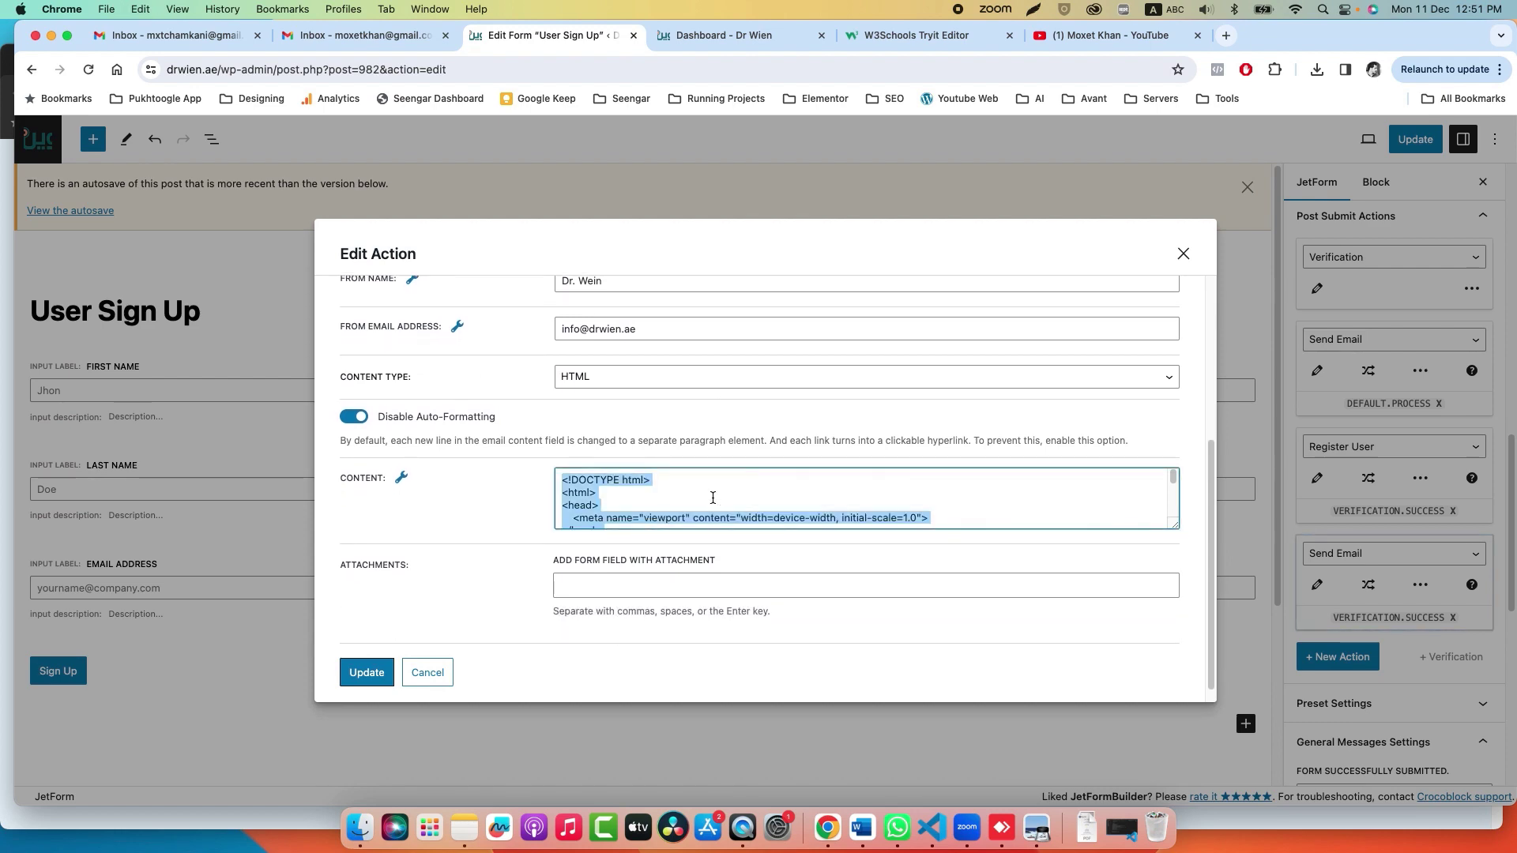
# Replace the Tryit Editor code with the account-created email HTML and run the preview.
pyautogui.click(908, 35)
pyautogui.click(546, 412)
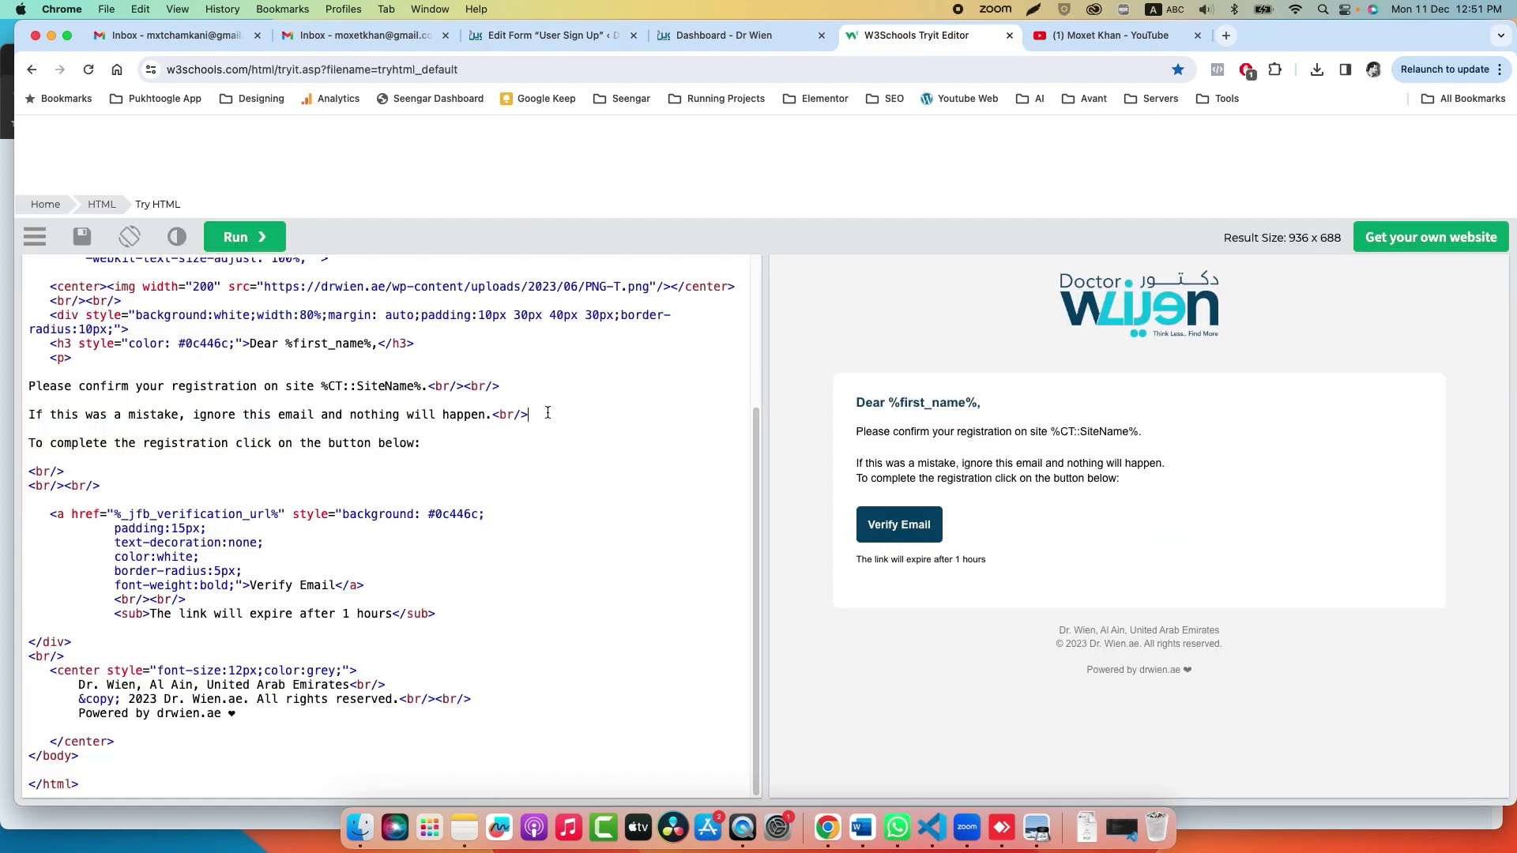
pyautogui.press('super+a')
pyautogui.press('super+v')
pyautogui.click(237, 237)
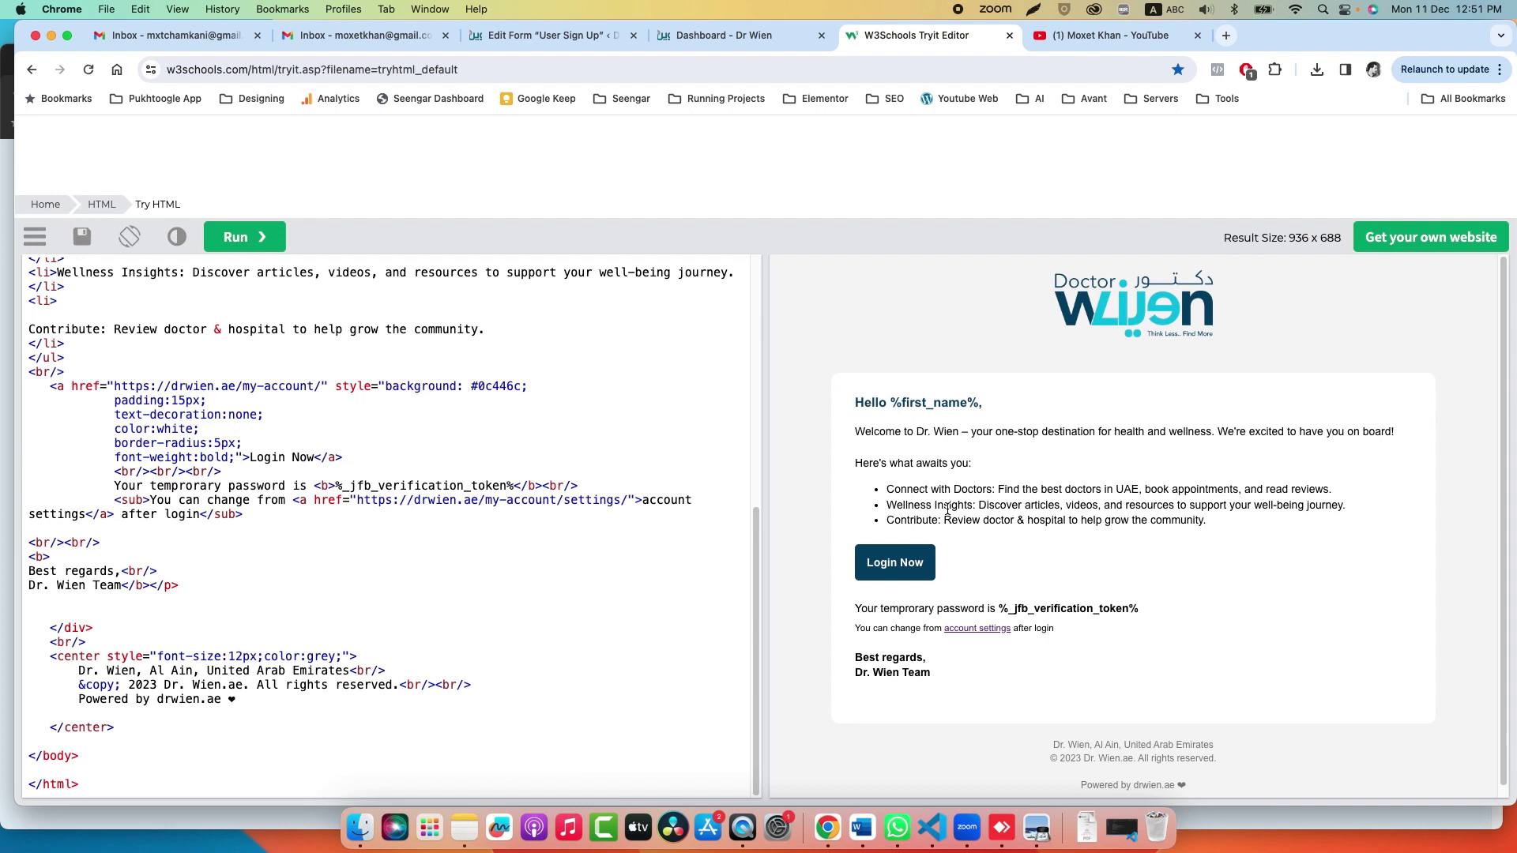
# Highlight the welcome message and the %_jfb_verification_token% temporary password in the preview.
pyautogui.moveTo(884, 419); pyautogui.dragTo(1049, 518)
pyautogui.click(1049, 518)
pyautogui.moveTo(1005, 611); pyautogui.dragTo(1139, 608)
pyautogui.click(1011, 613)
pyautogui.moveTo(1000, 611); pyautogui.dragTo(1138, 610)
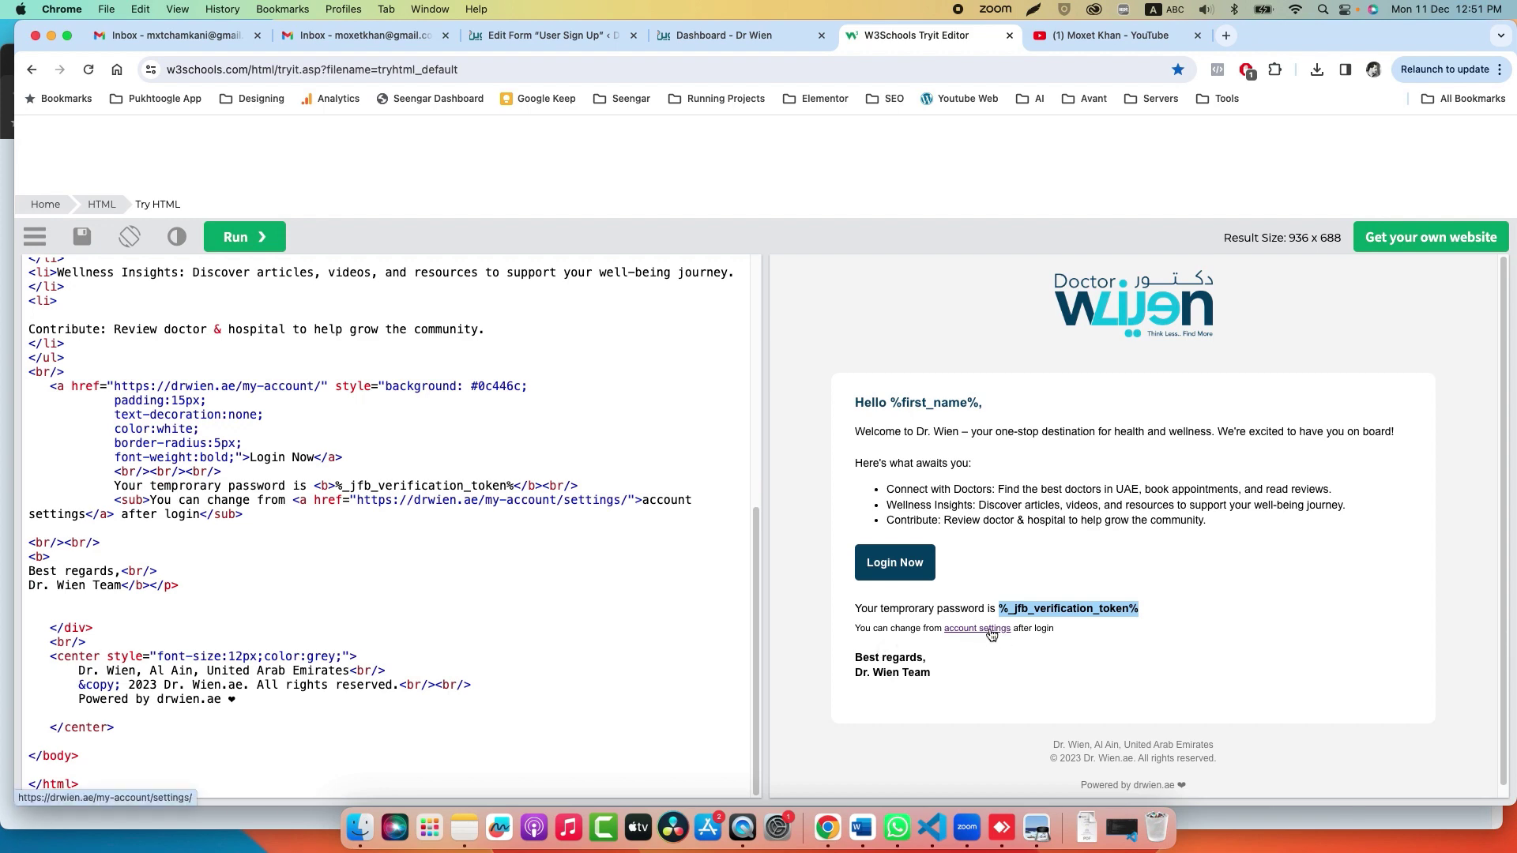
# Open Settings from the Dr Wien account dashboard sidebar, then return to the form editor.
pyautogui.click(765, 41)
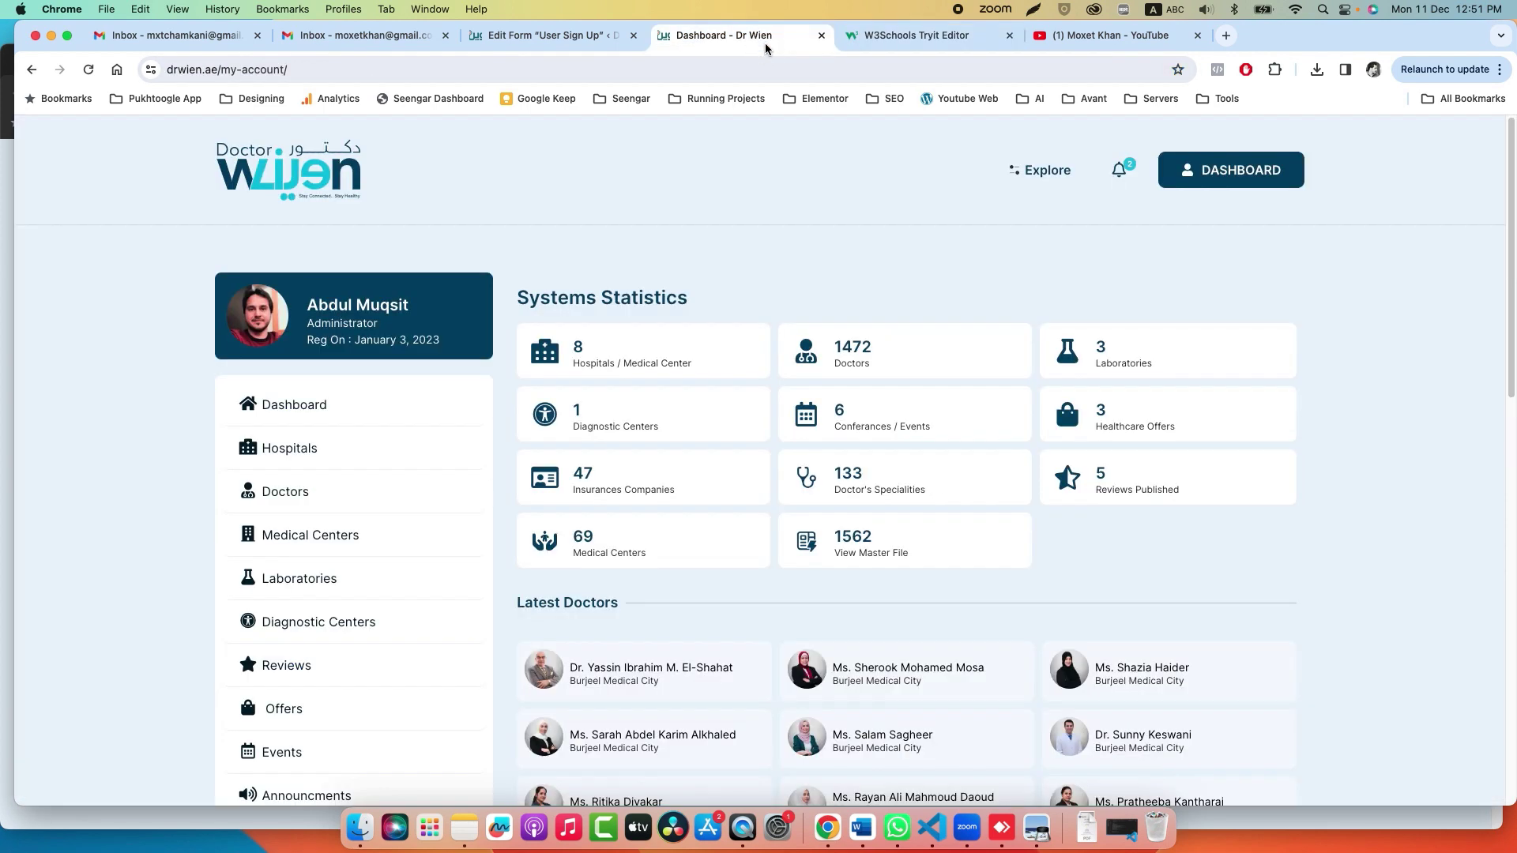
pyautogui.scroll(-4, 437, 607)
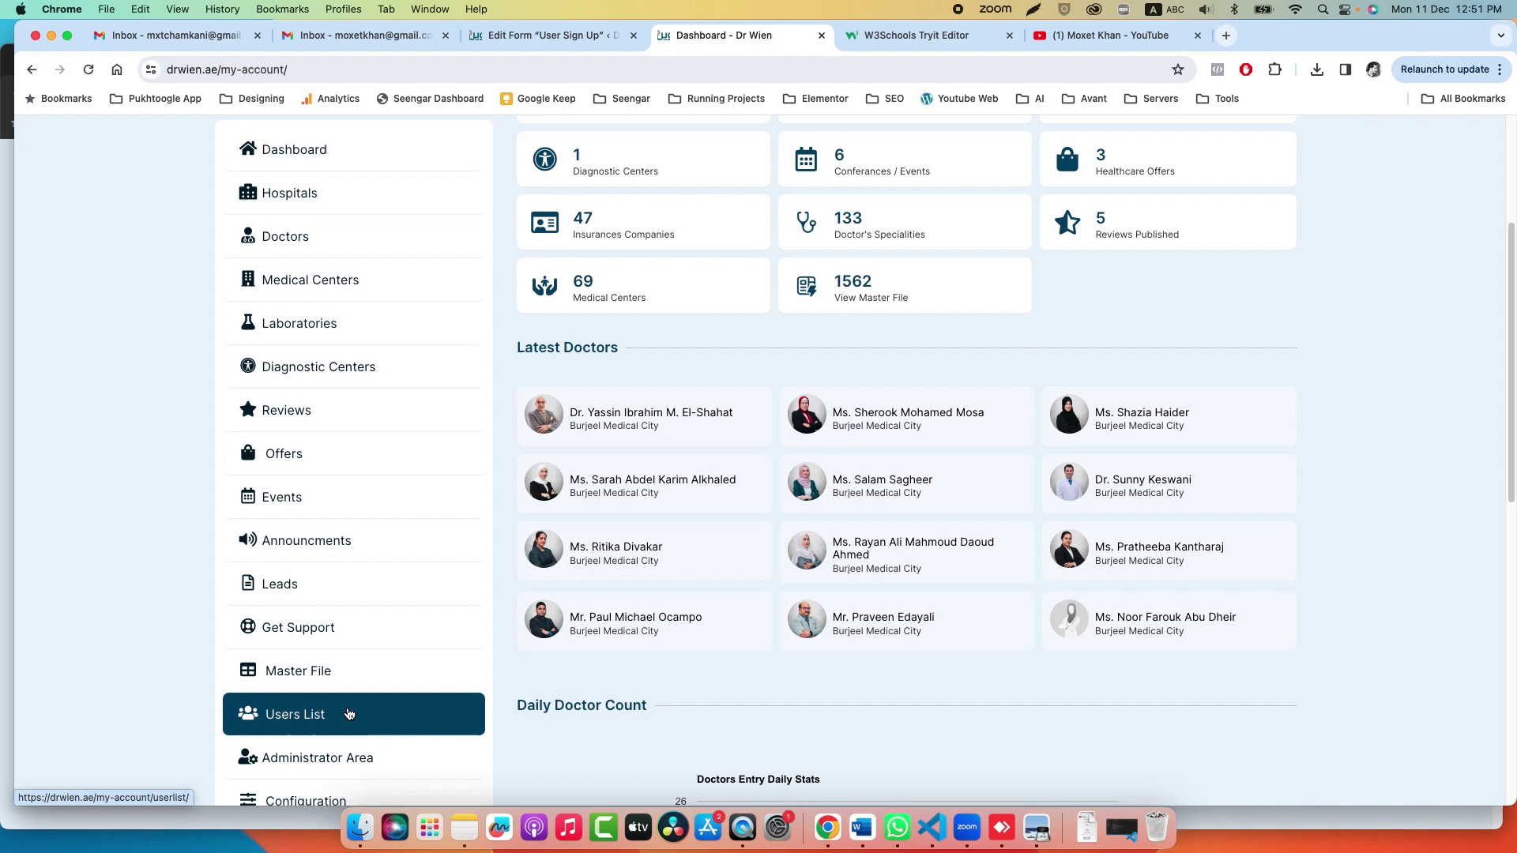
pyautogui.scroll(-3, 350, 745)
pyautogui.click(316, 677)
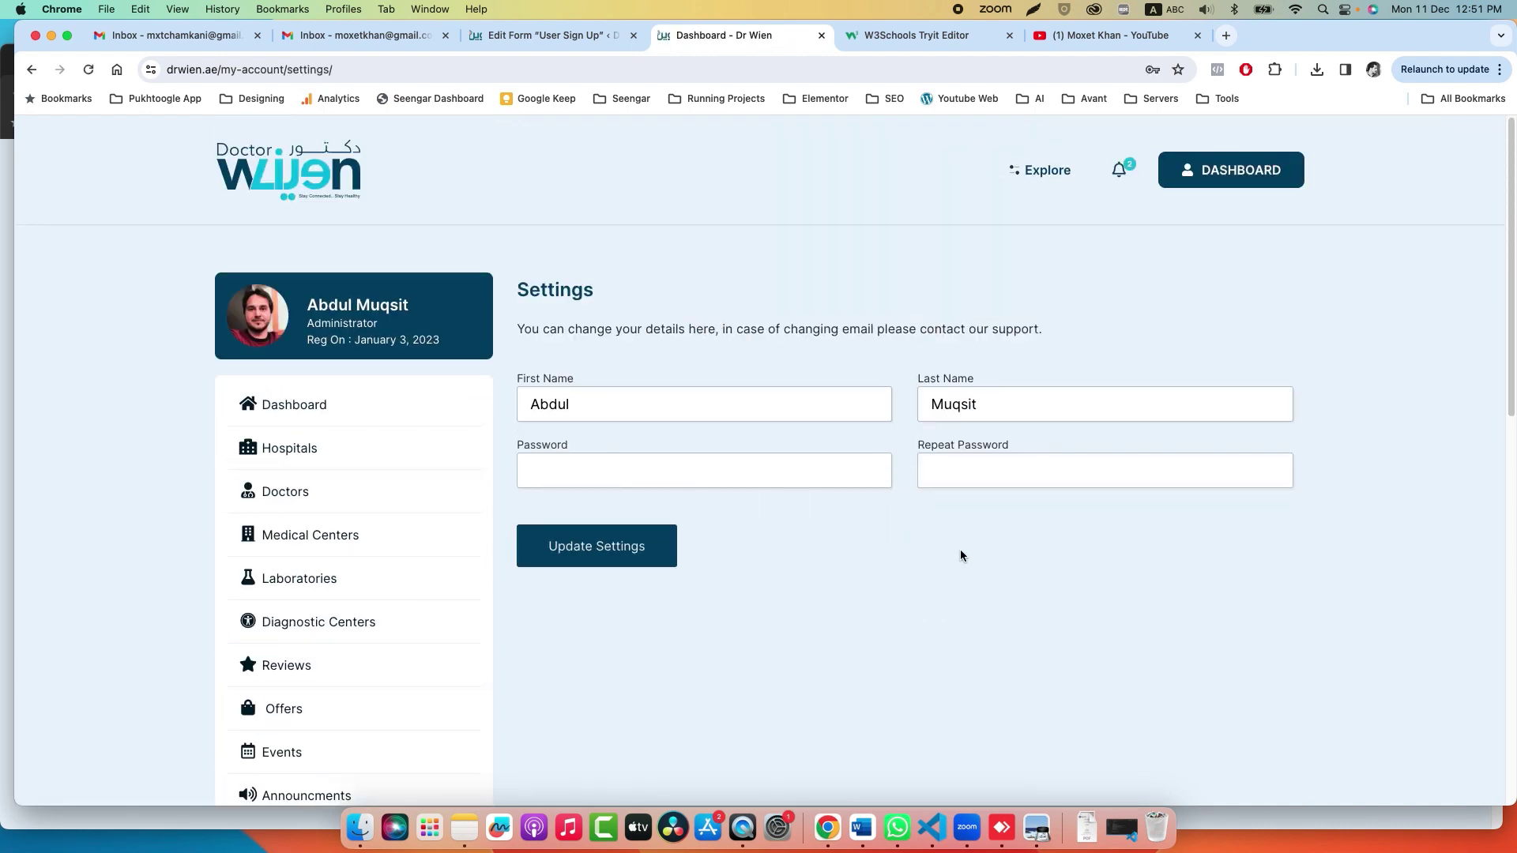
pyautogui.click(572, 39)
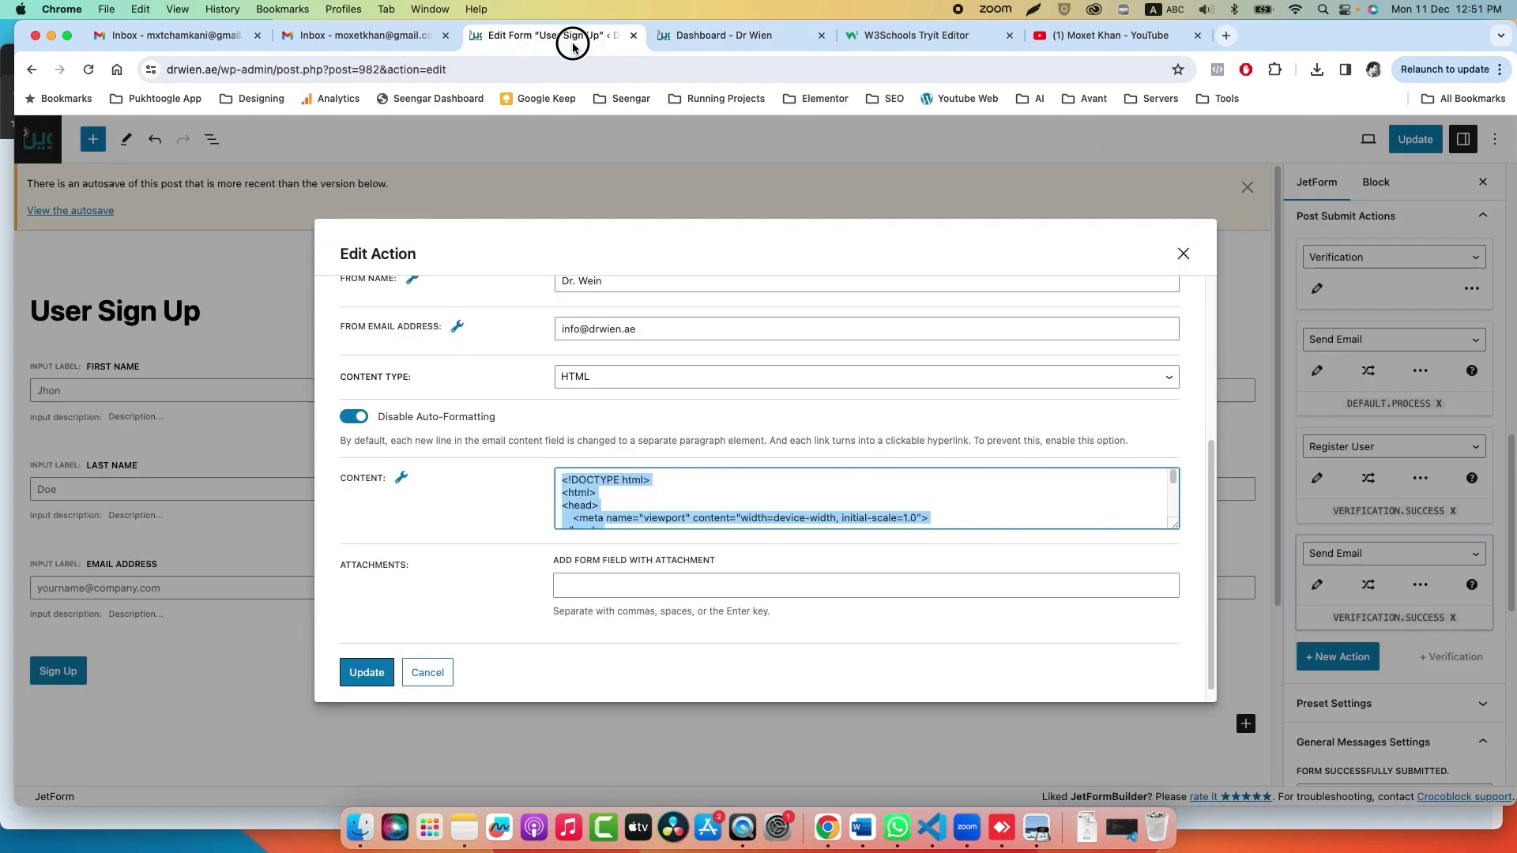
# Confirm Register User fires only on VERIFICATION.SUCCESS, then update the User Sign Up form.
pyautogui.click(1182, 251)
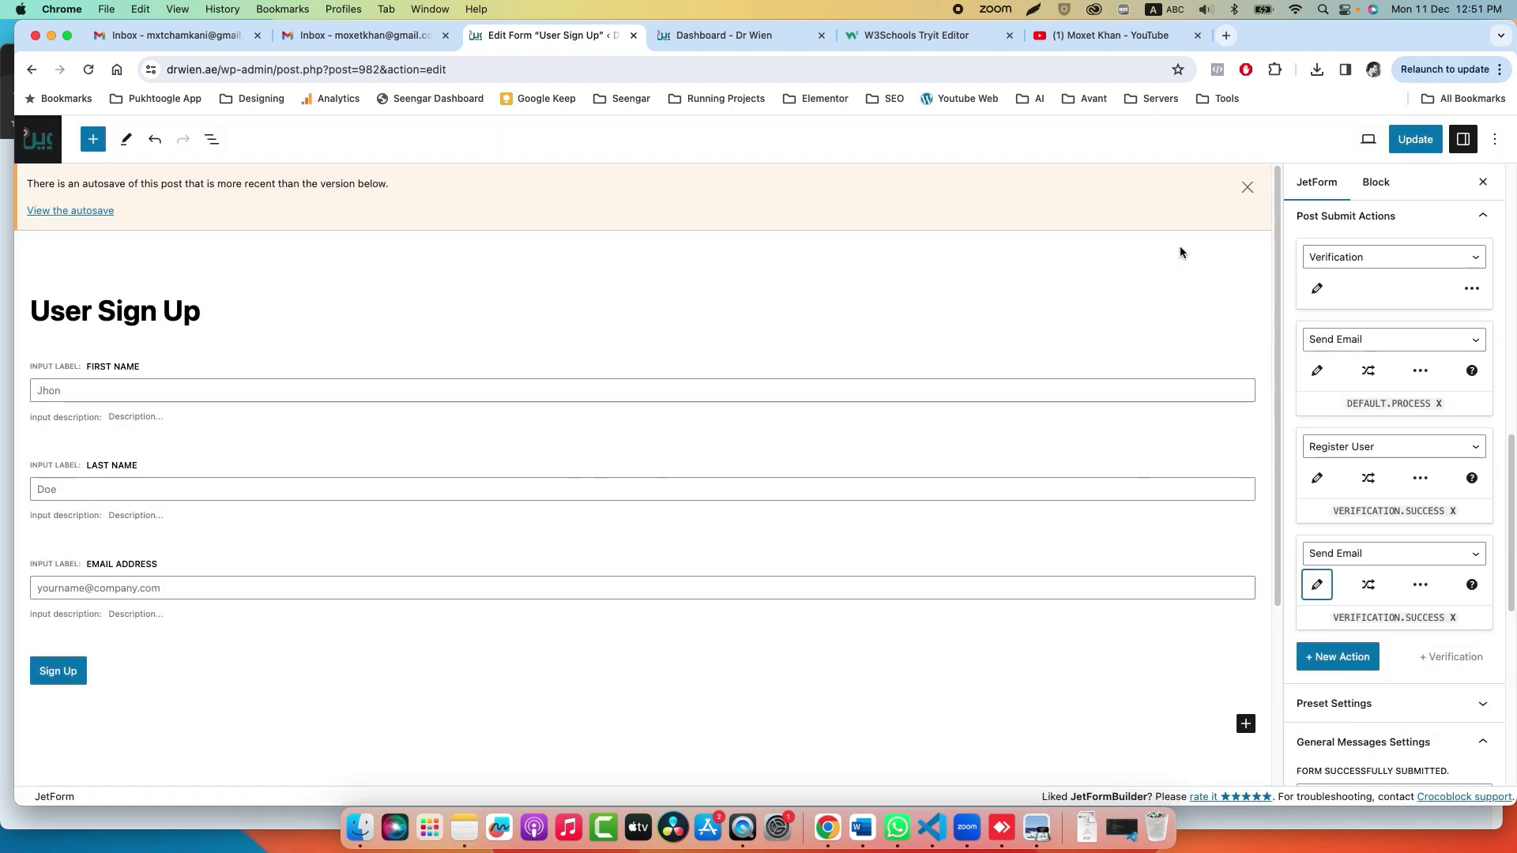
pyautogui.click(1368, 479)
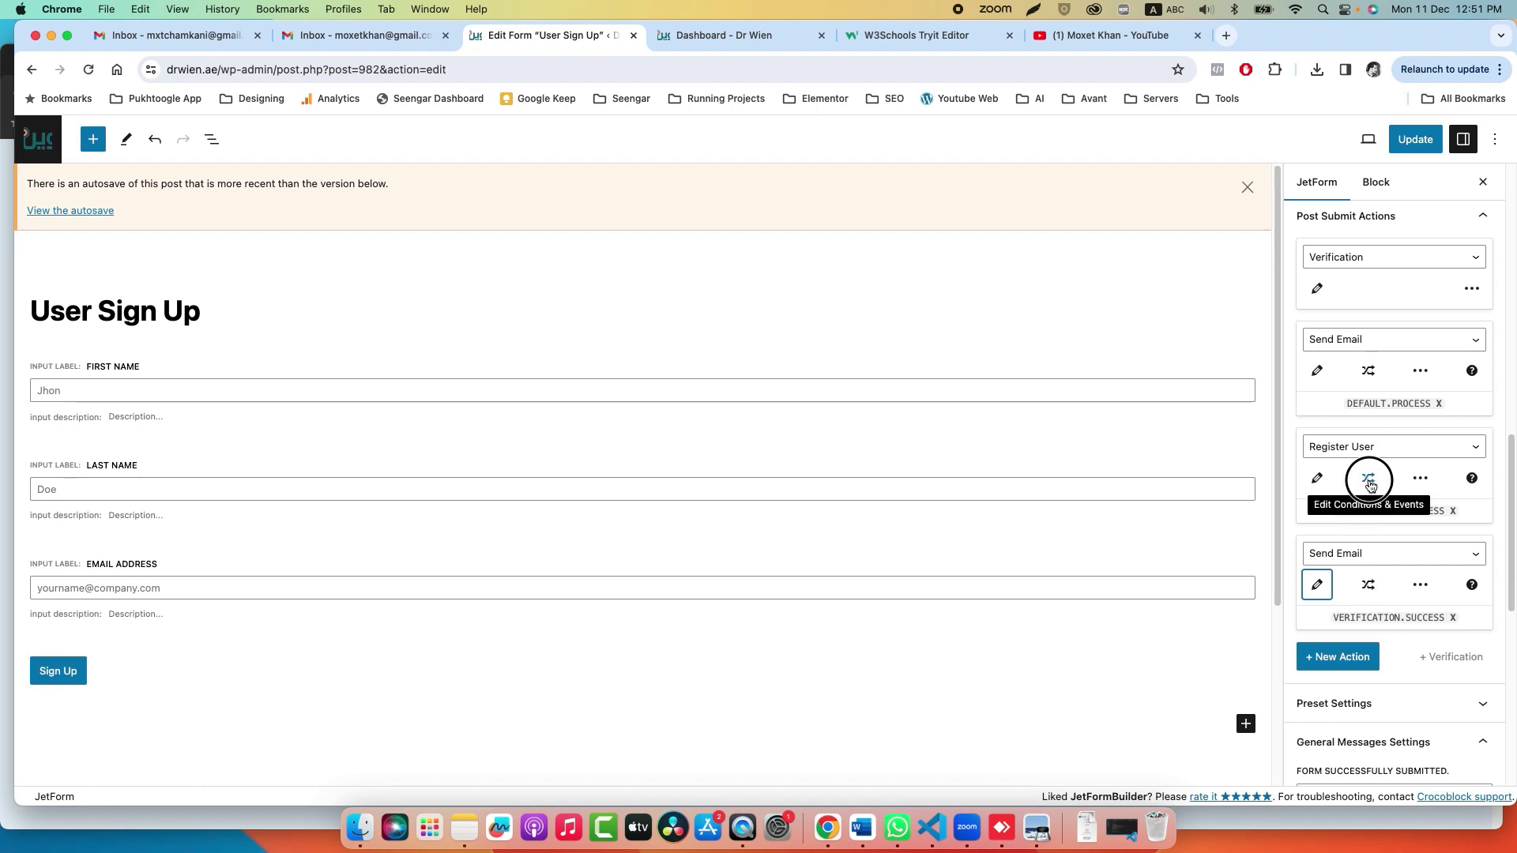
pyautogui.click(527, 433)
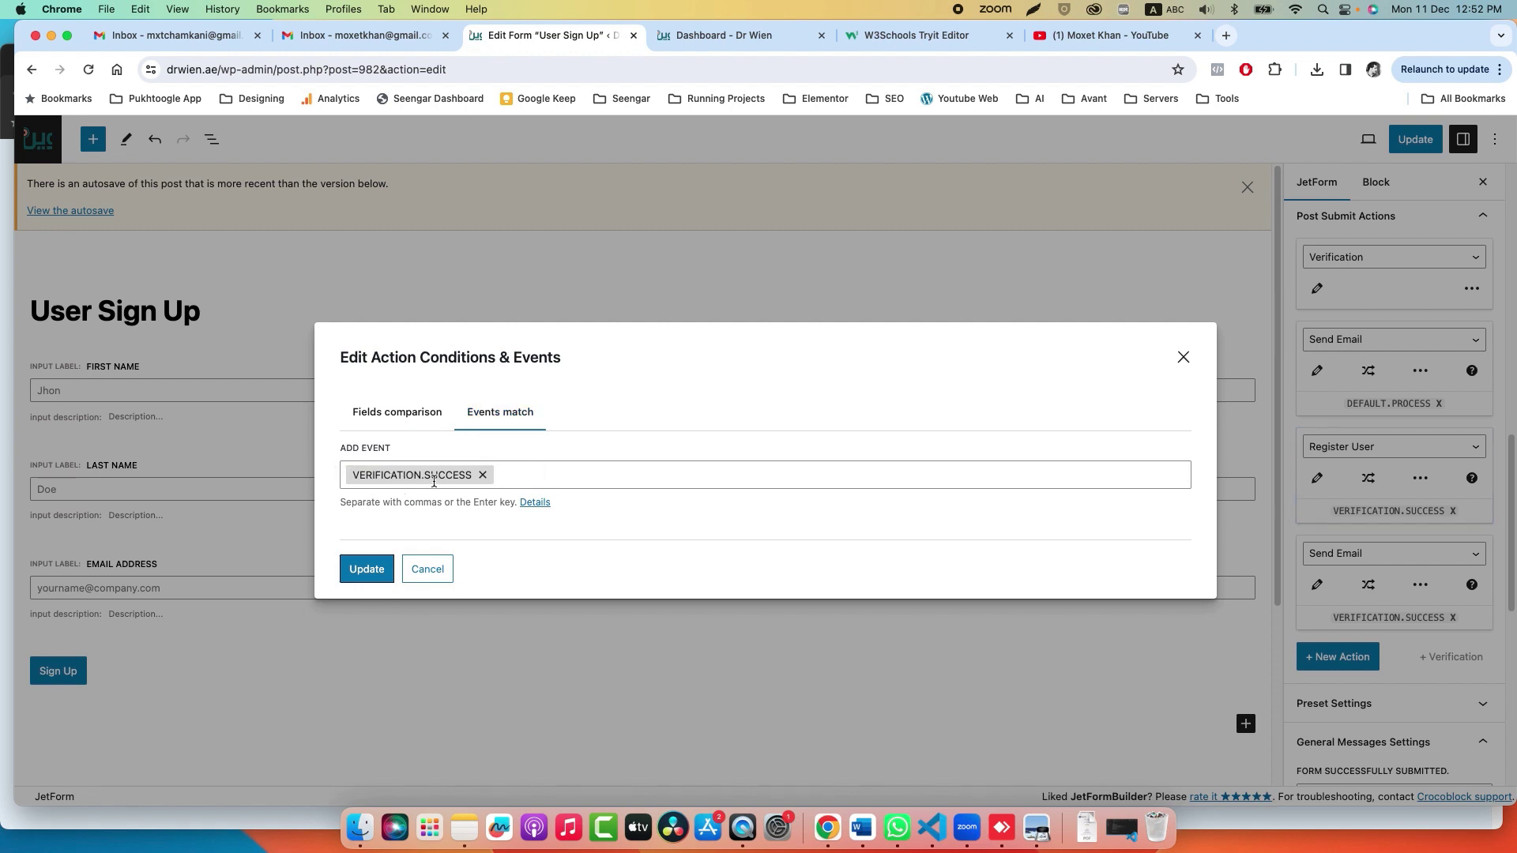
pyautogui.click(432, 575)
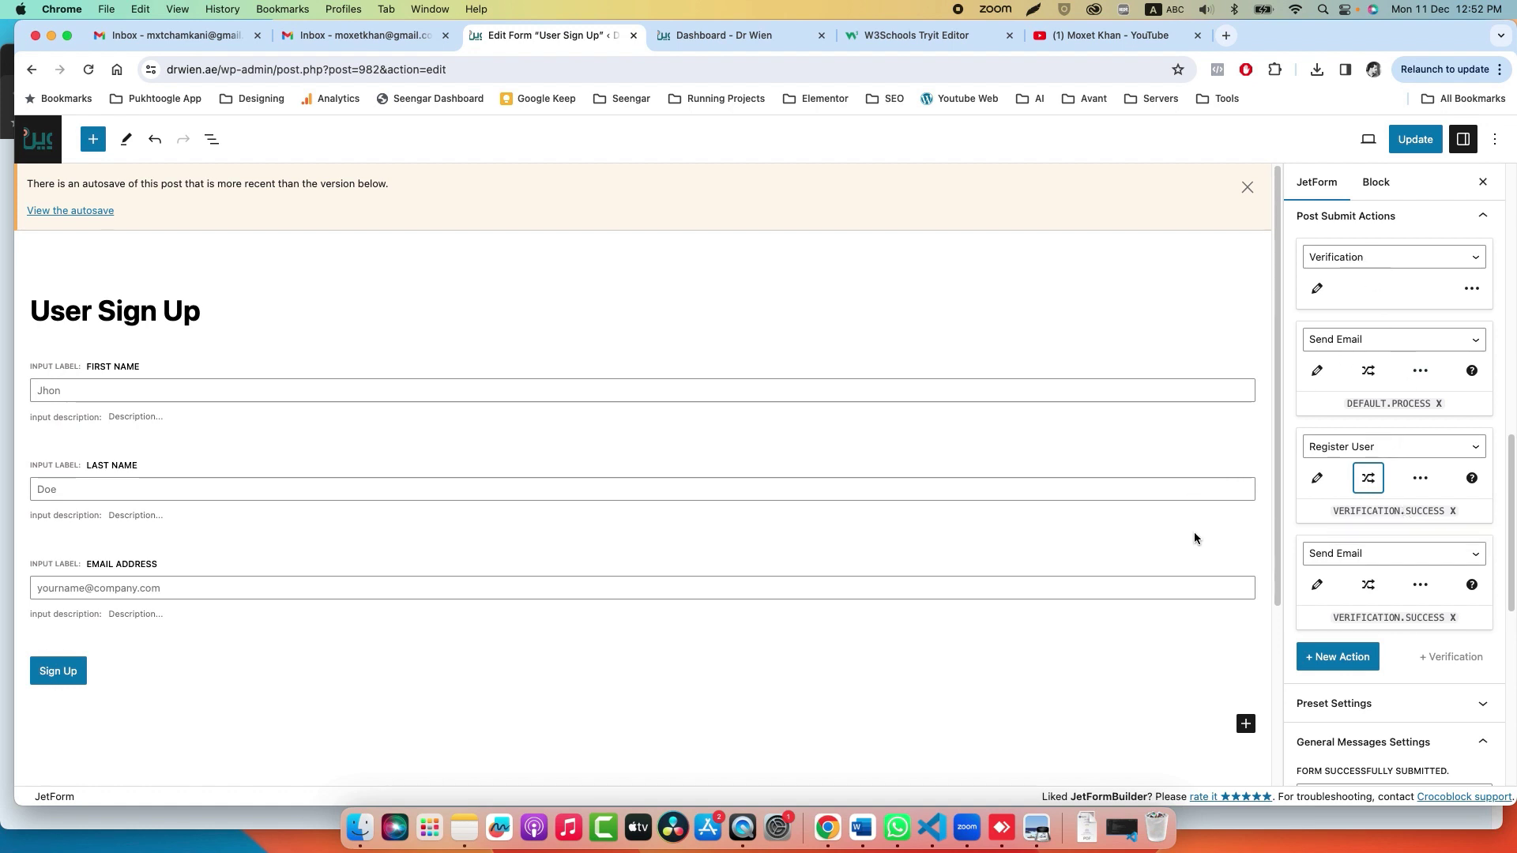
pyautogui.click(1407, 143)
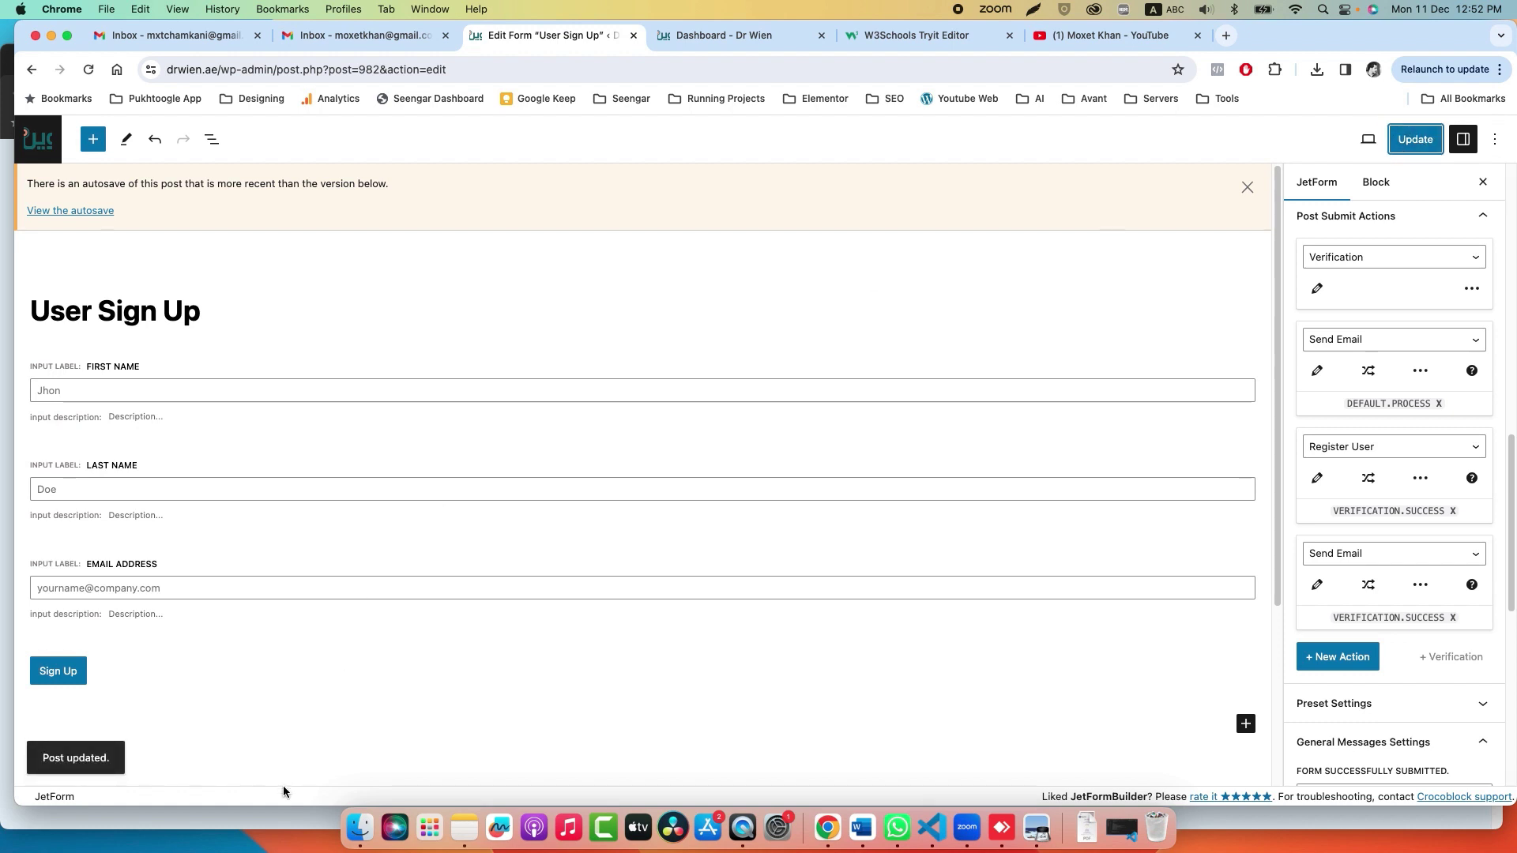
# Reload the incognito Sign Up page and autofill first name, last name and e-mail.
pyautogui.click(281, 814)
pyautogui.click(64, 93)
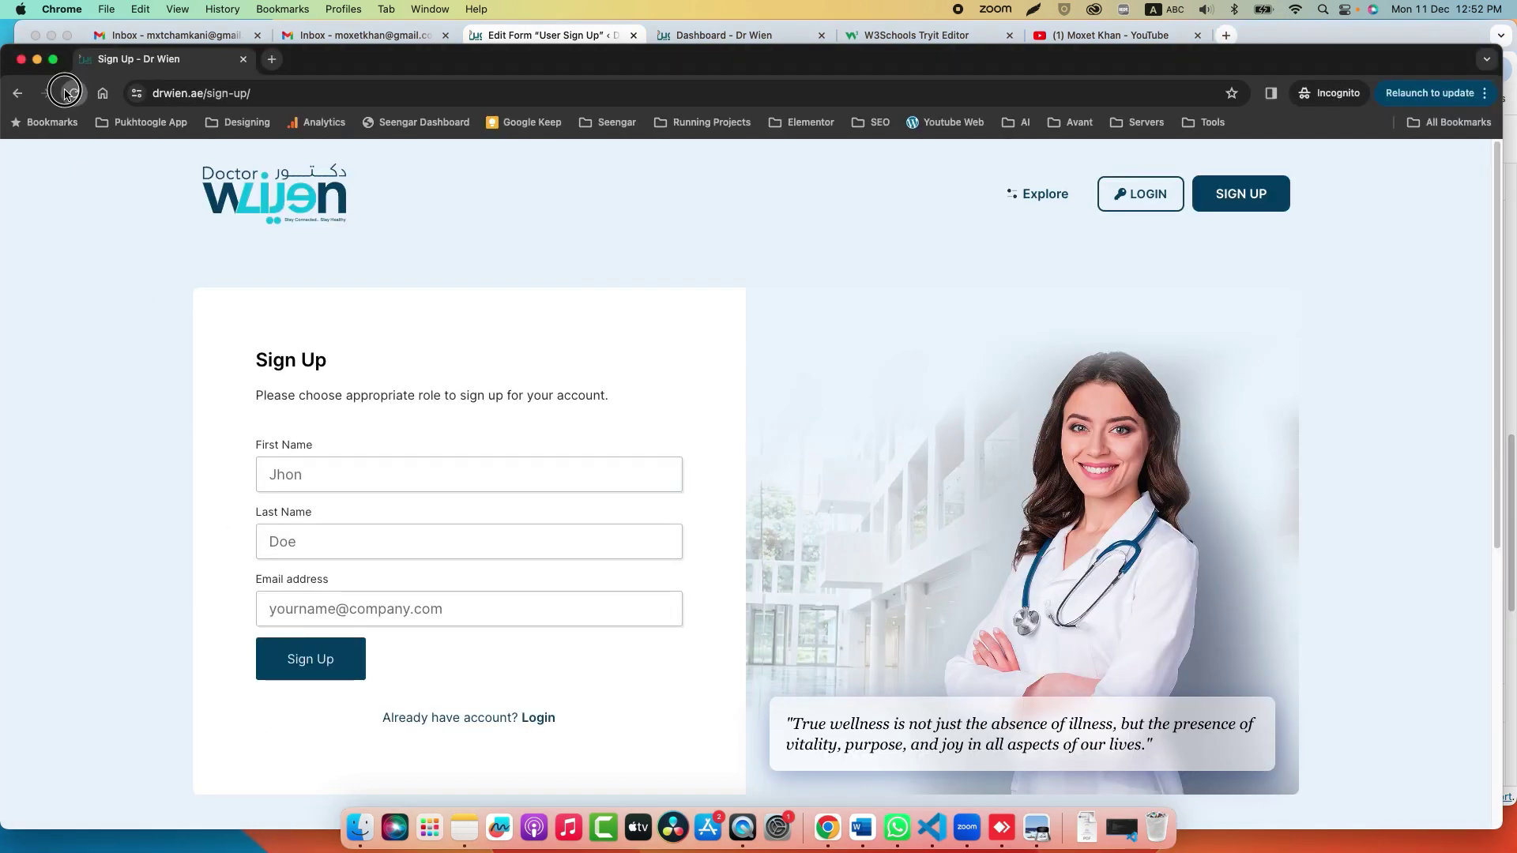
pyautogui.click(589, 471)
pyautogui.click(423, 525)
# Replace the e-mail with the other test address and submit the sign-up form.
pyautogui.click(451, 613)
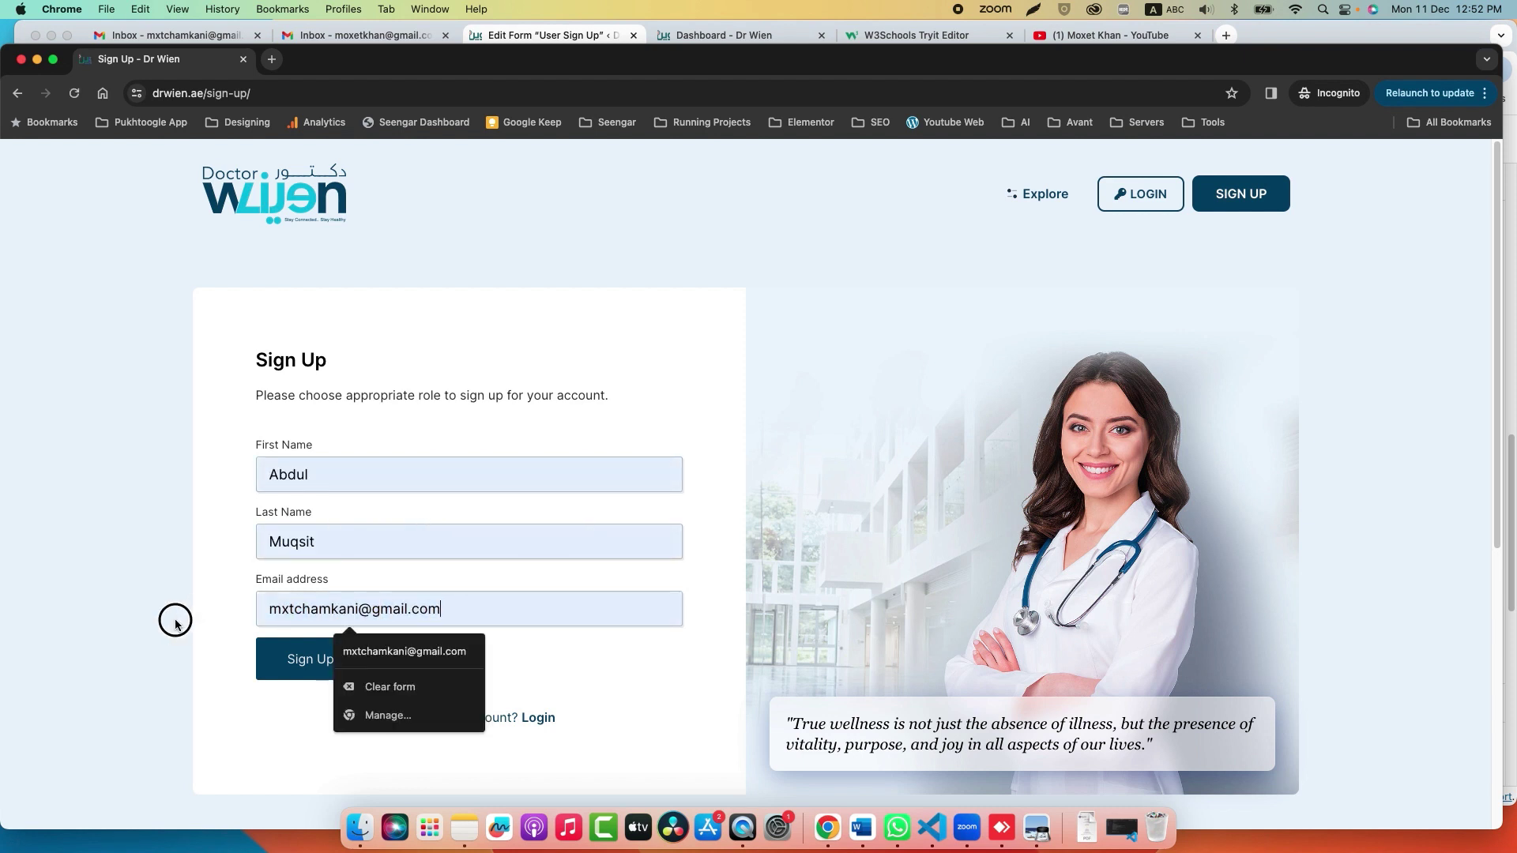
pyautogui.write('mo')
pyautogui.moveTo(504, 619); pyautogui.dragTo(203, 613)
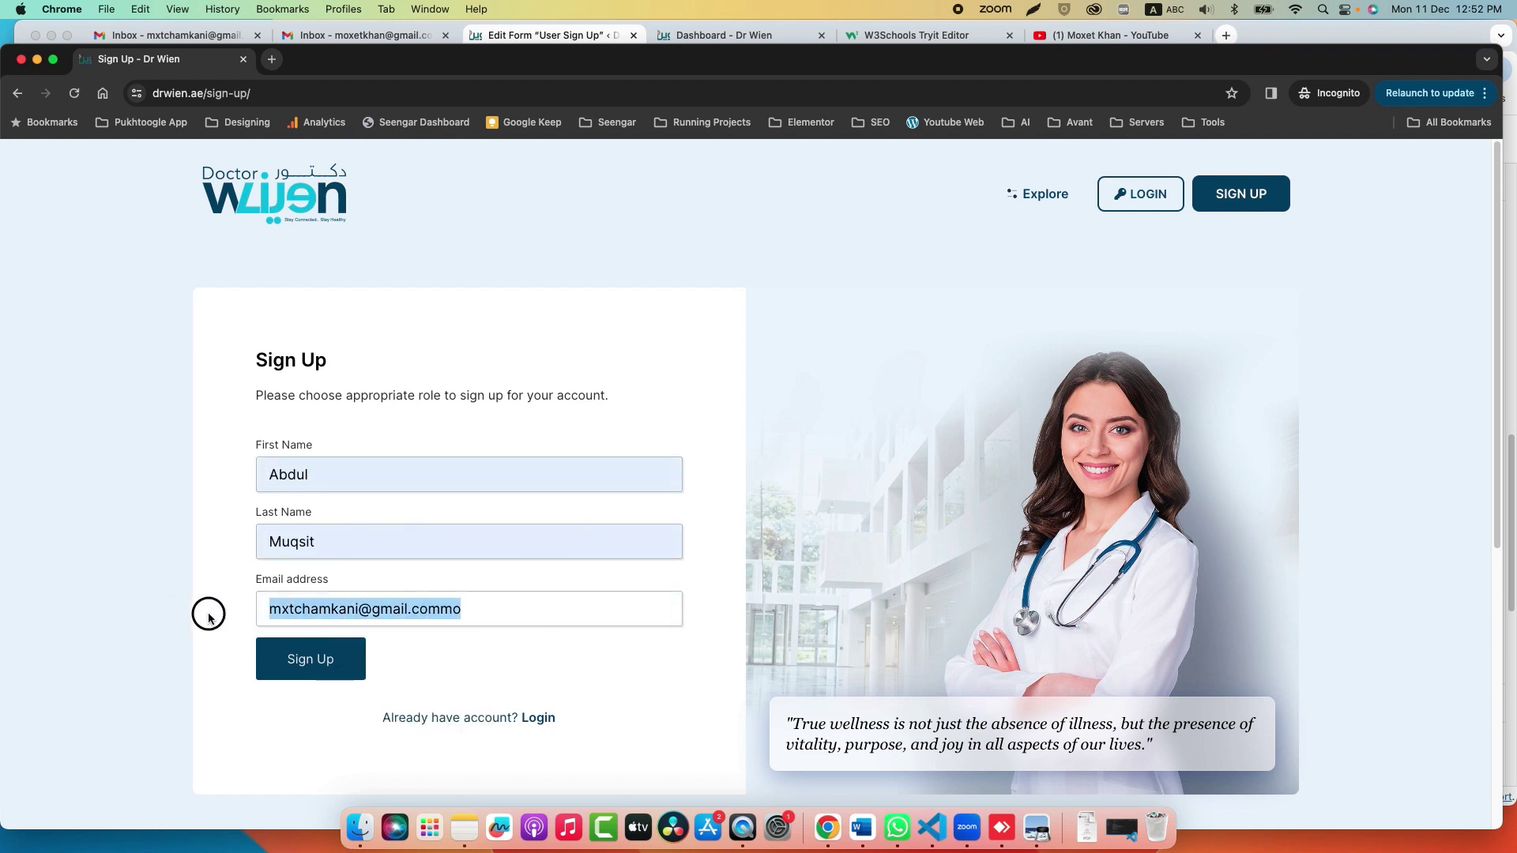
pyautogui.write('moxetk')
pyautogui.click(376, 651)
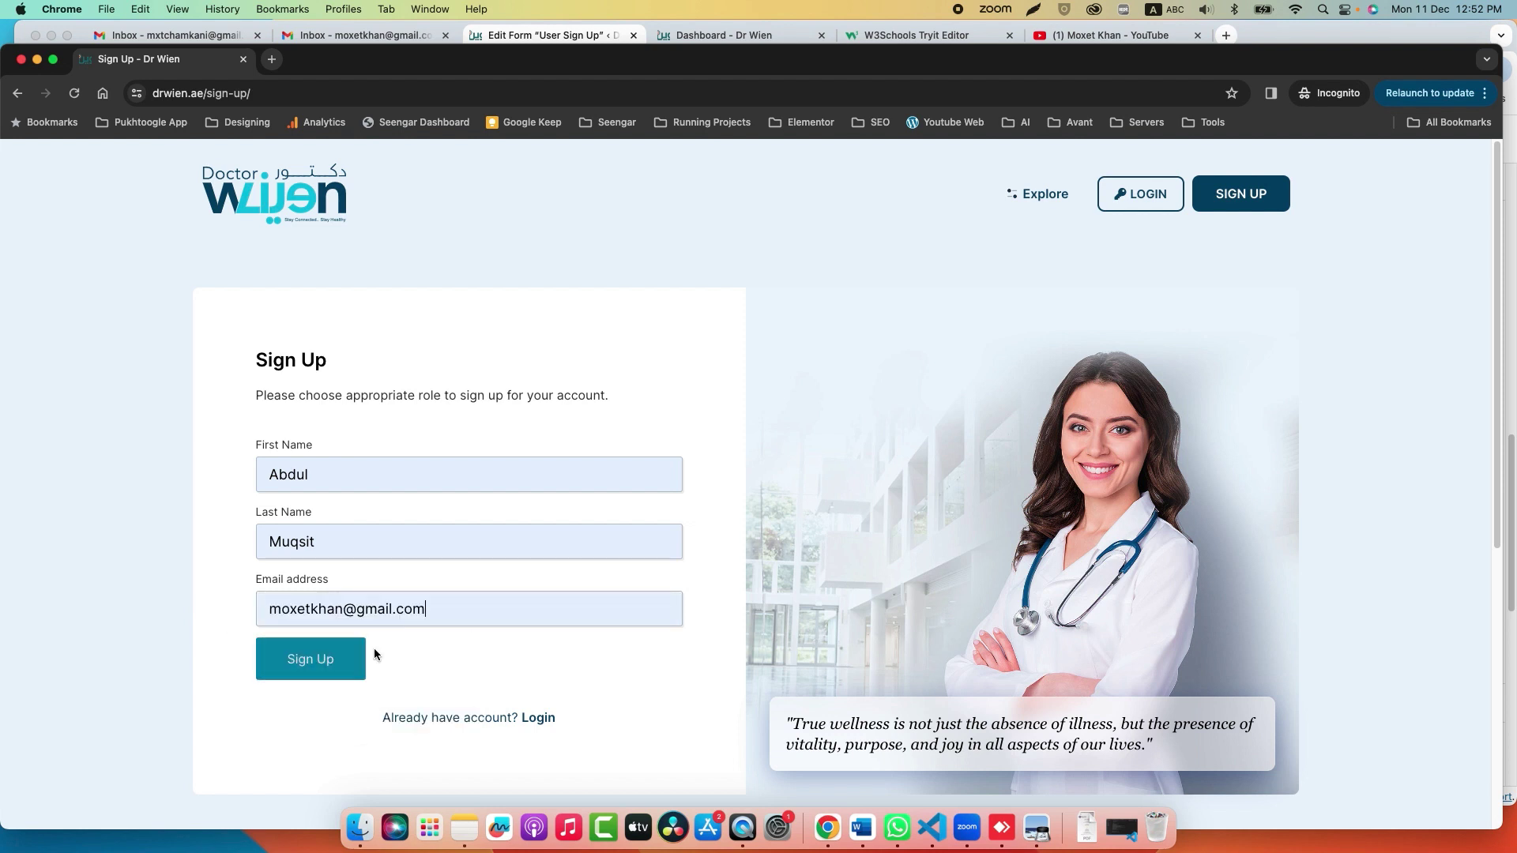
pyautogui.click(311, 658)
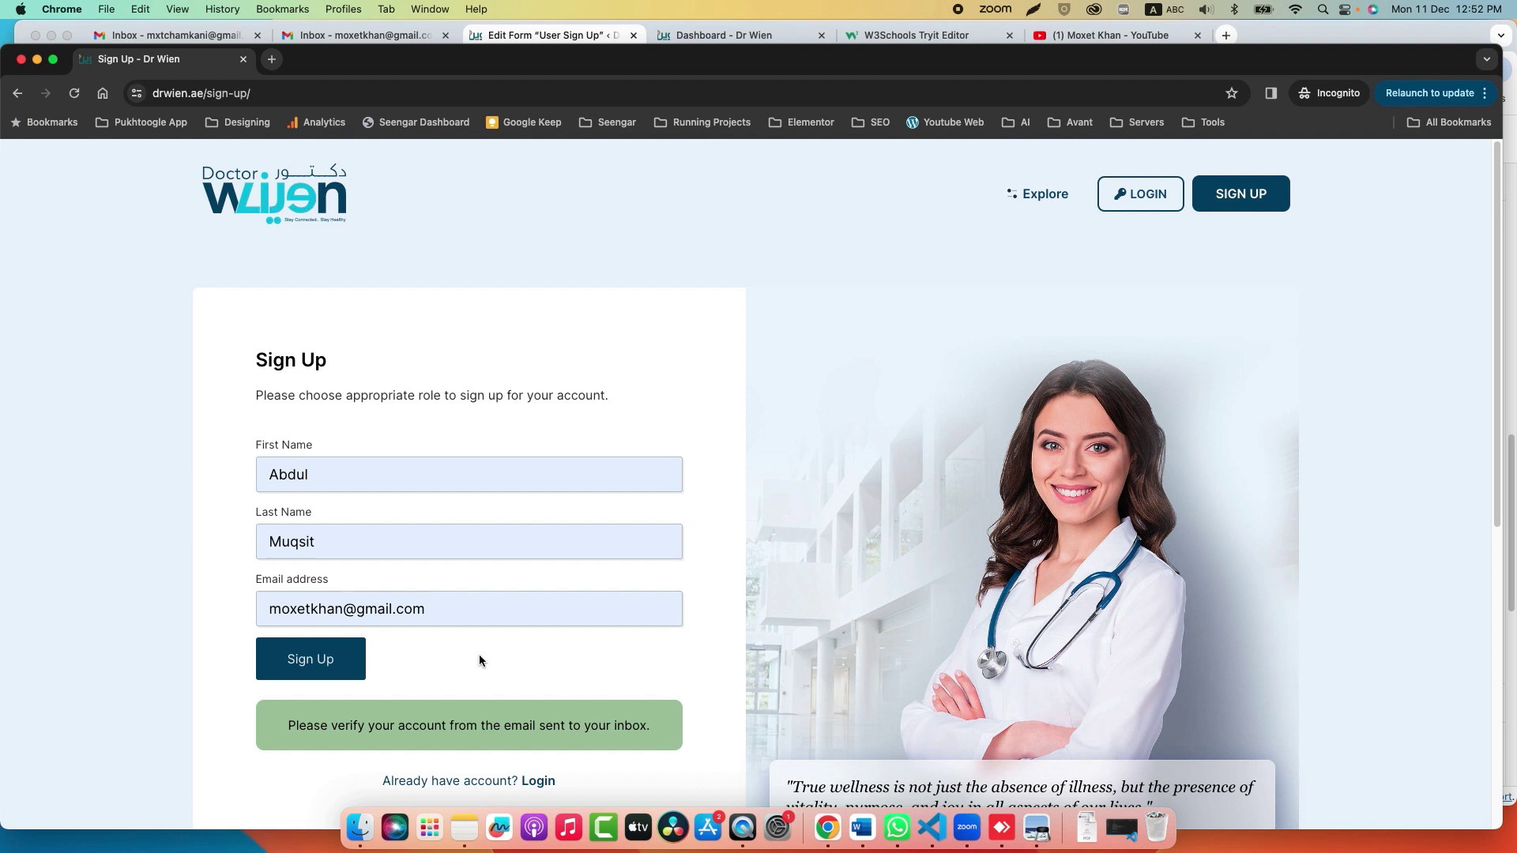
# Highlight the verify-your-account notice and switch to the Gmail inbox.
pyautogui.click(289, 727)
pyautogui.moveTo(289, 727); pyautogui.dragTo(617, 728)
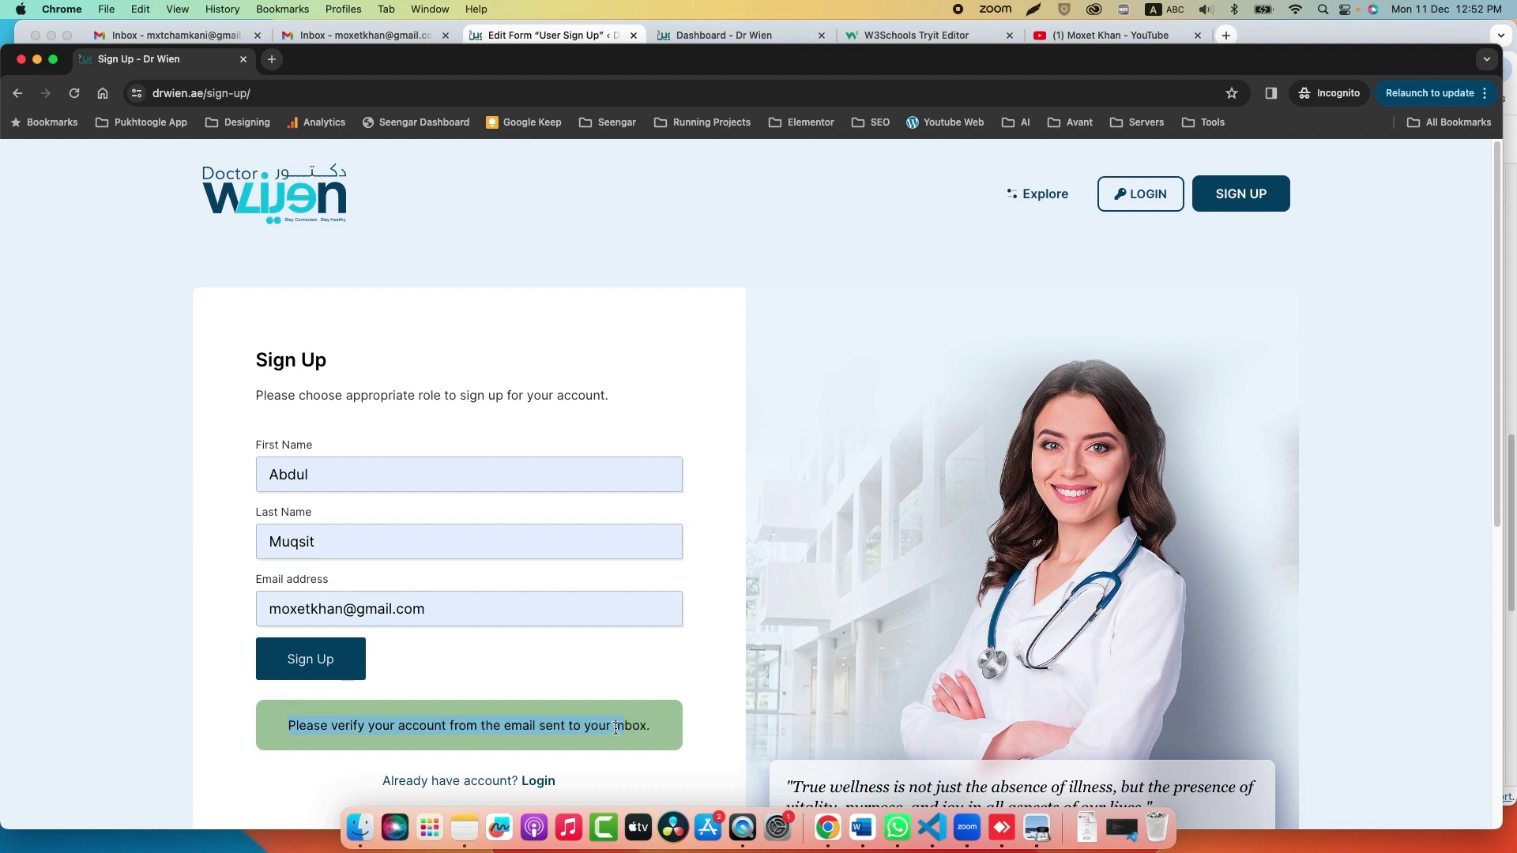
pyautogui.click(366, 41)
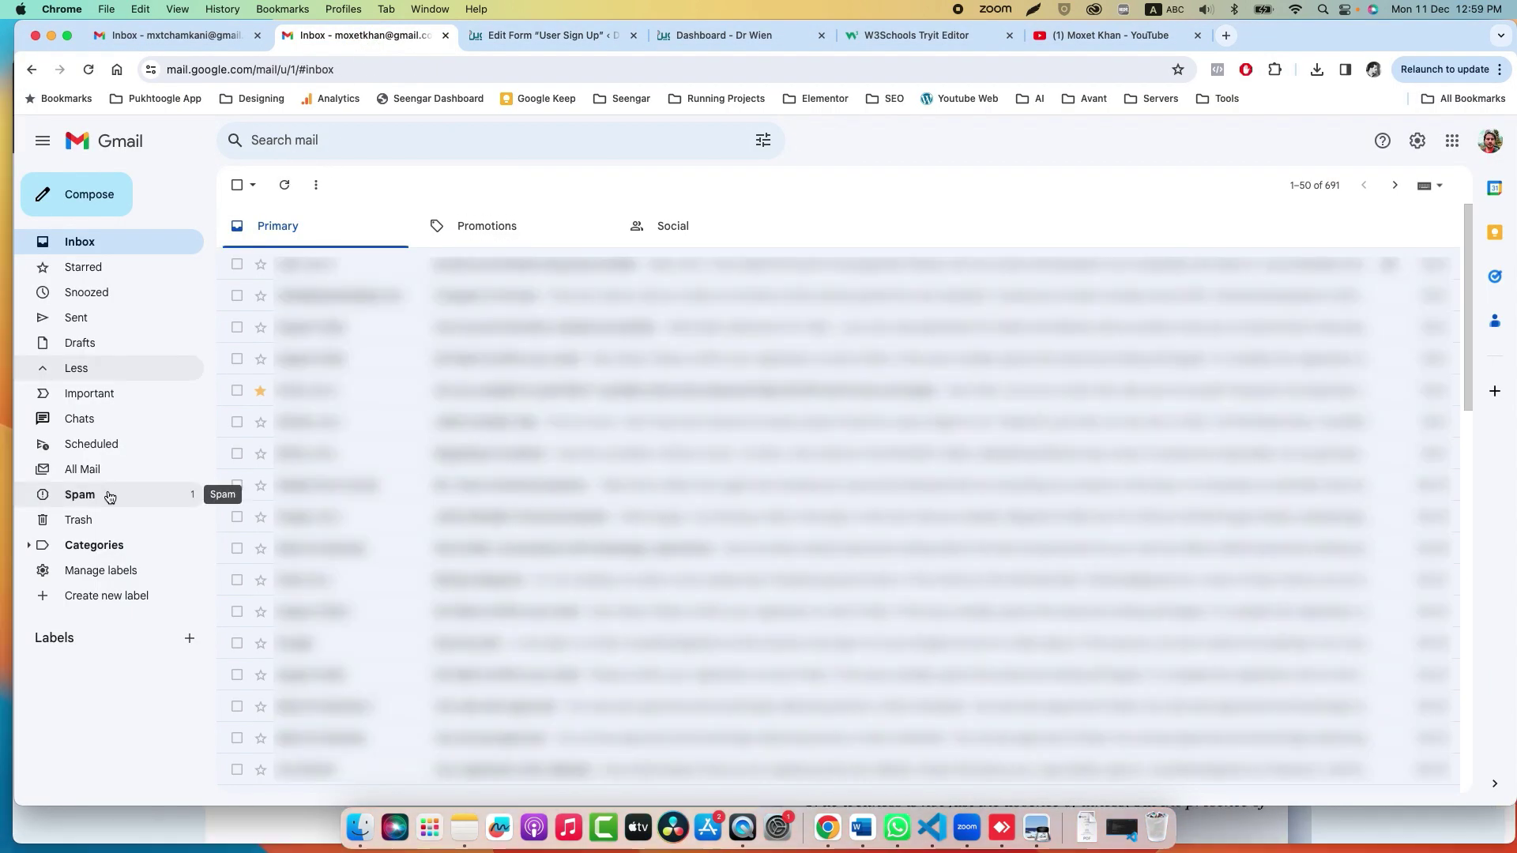
# Copy the Verify Email link from the '[Dr Wien] Confirm your email' message in Spam.
pyautogui.click(107, 495)
pyautogui.click(490, 310)
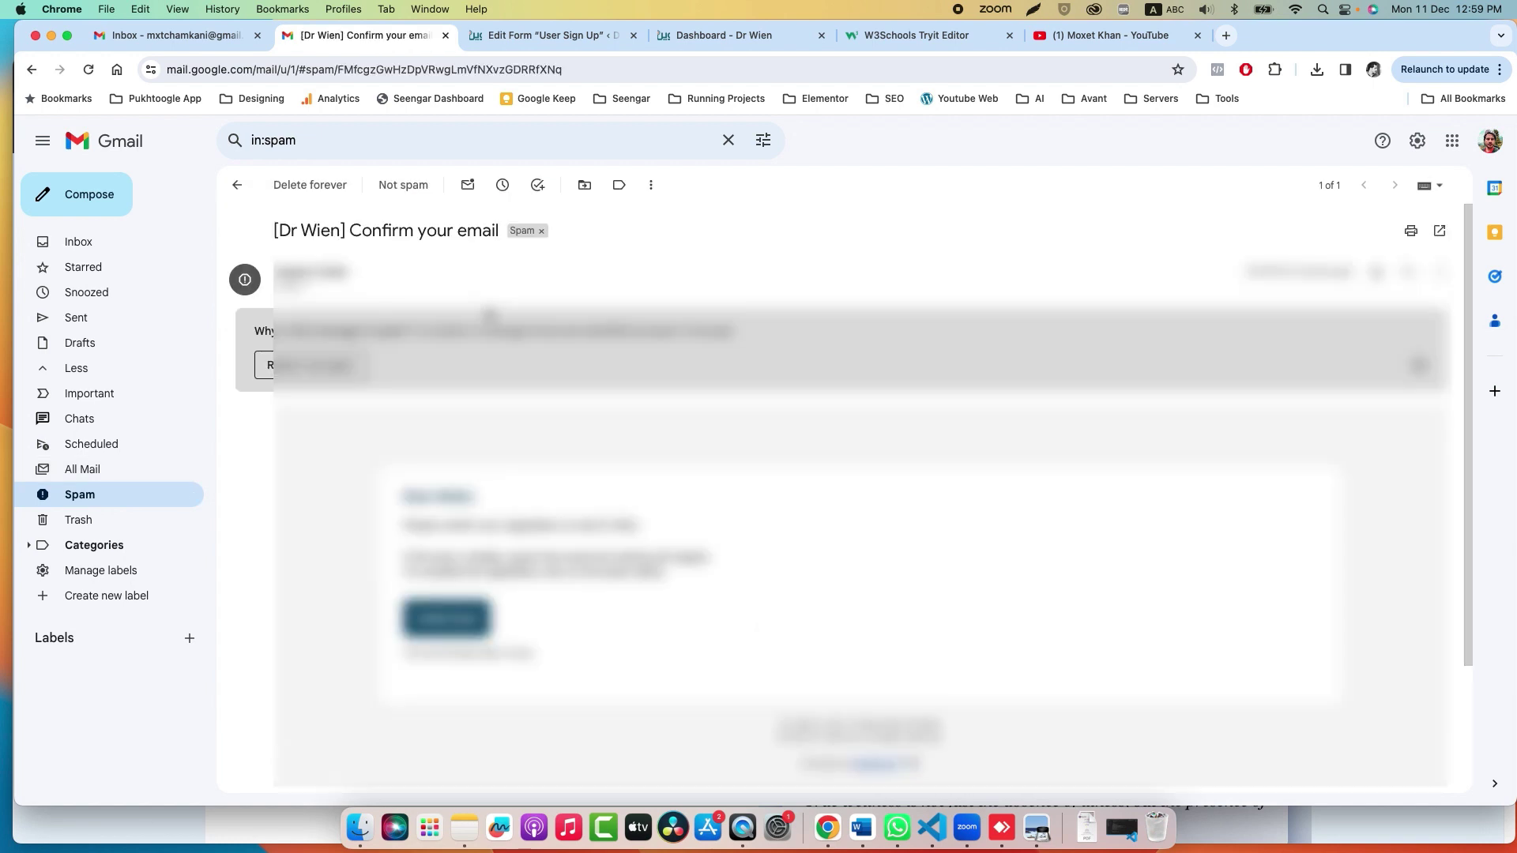
pyautogui.rightClick(452, 624)
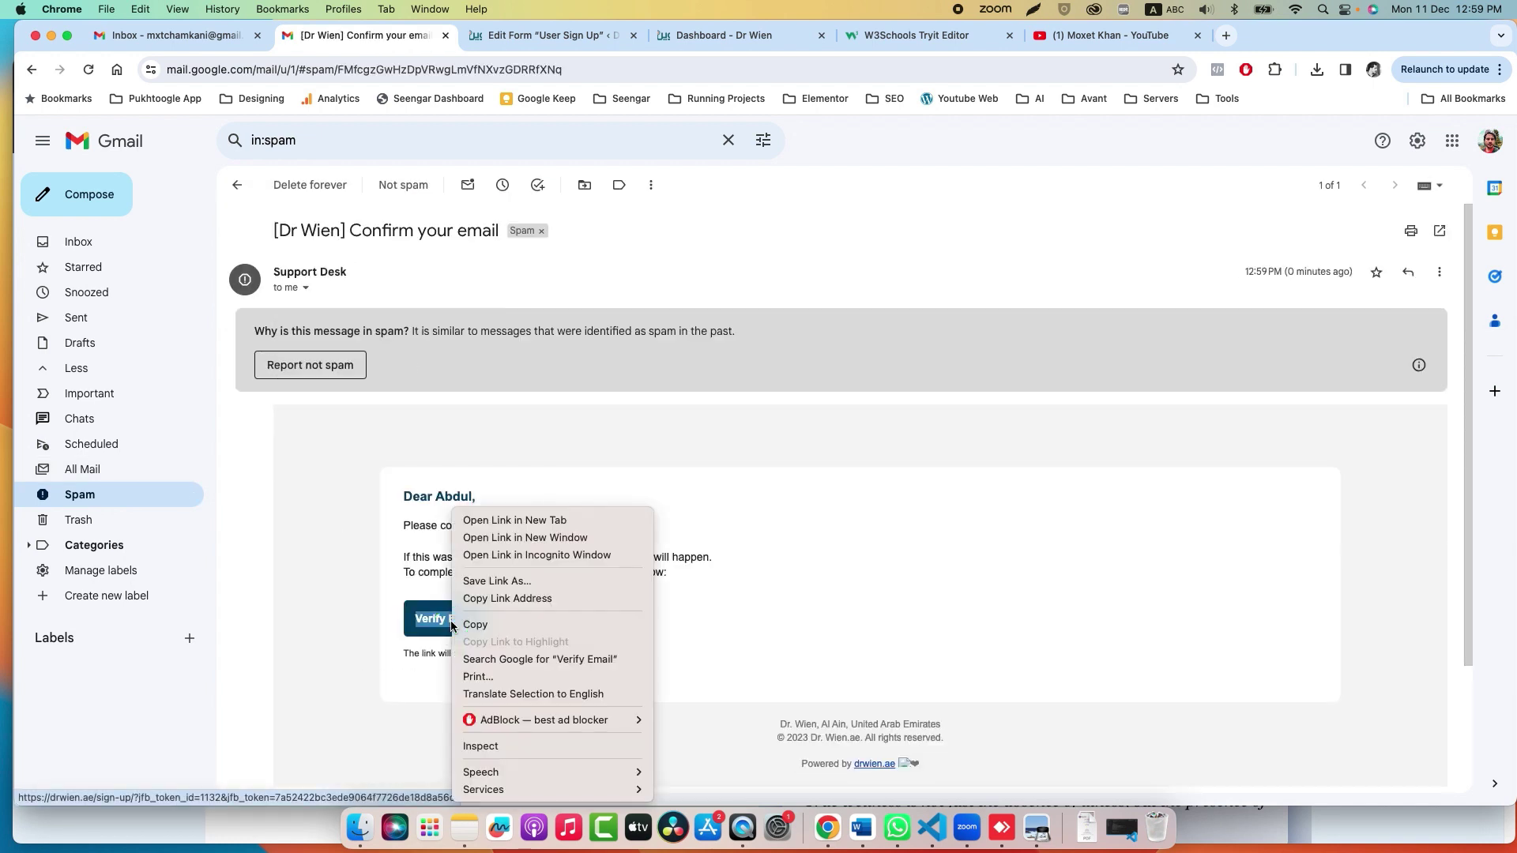
pyautogui.click(484, 607)
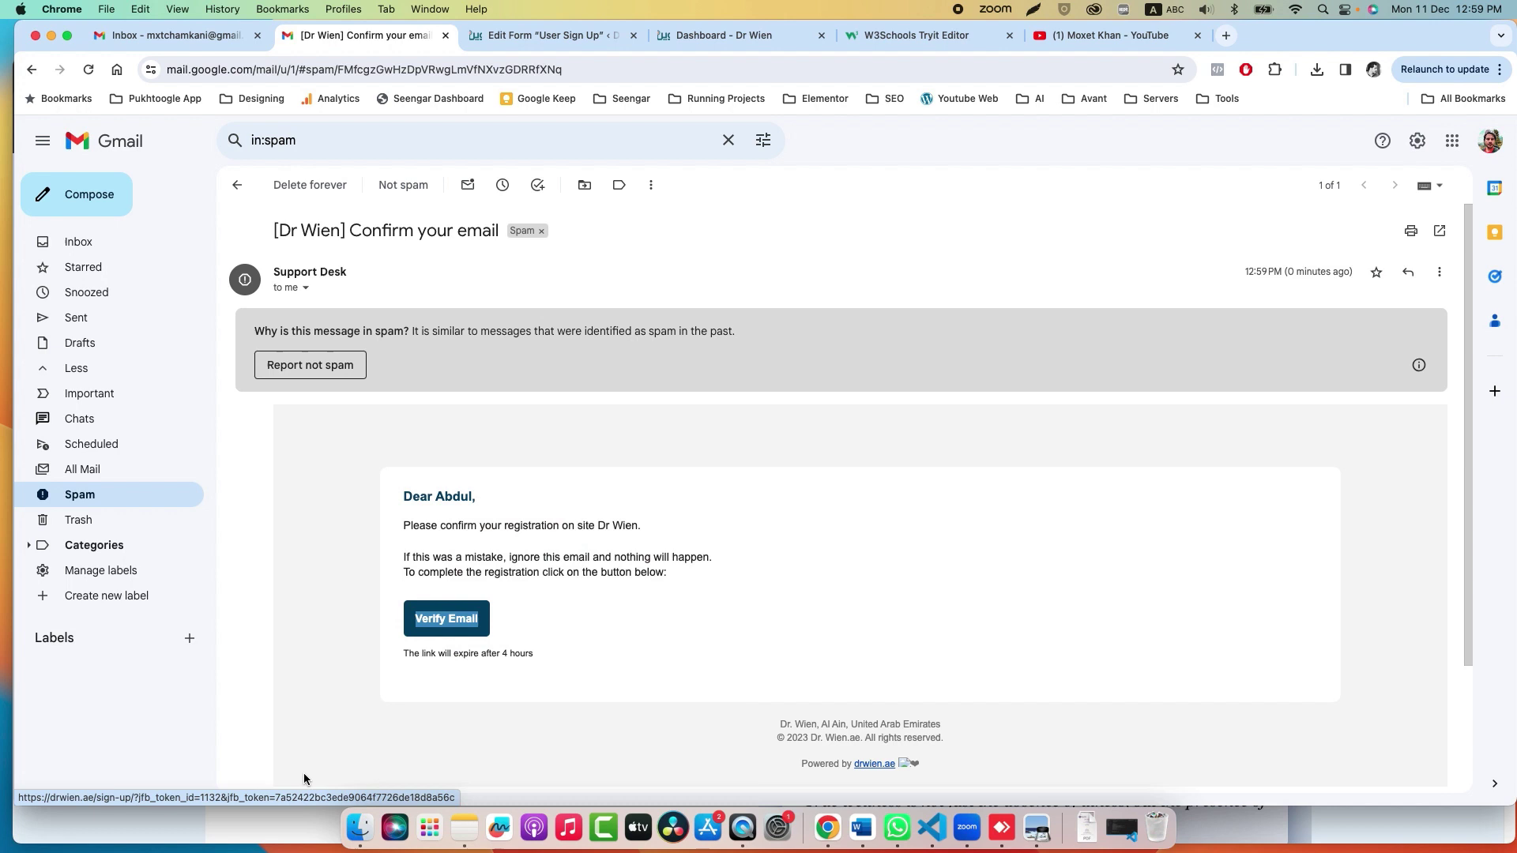
pyautogui.click(297, 822)
# Paste the copied verification URL into the incognito window's address bar and load it.
pyautogui.click(335, 109)
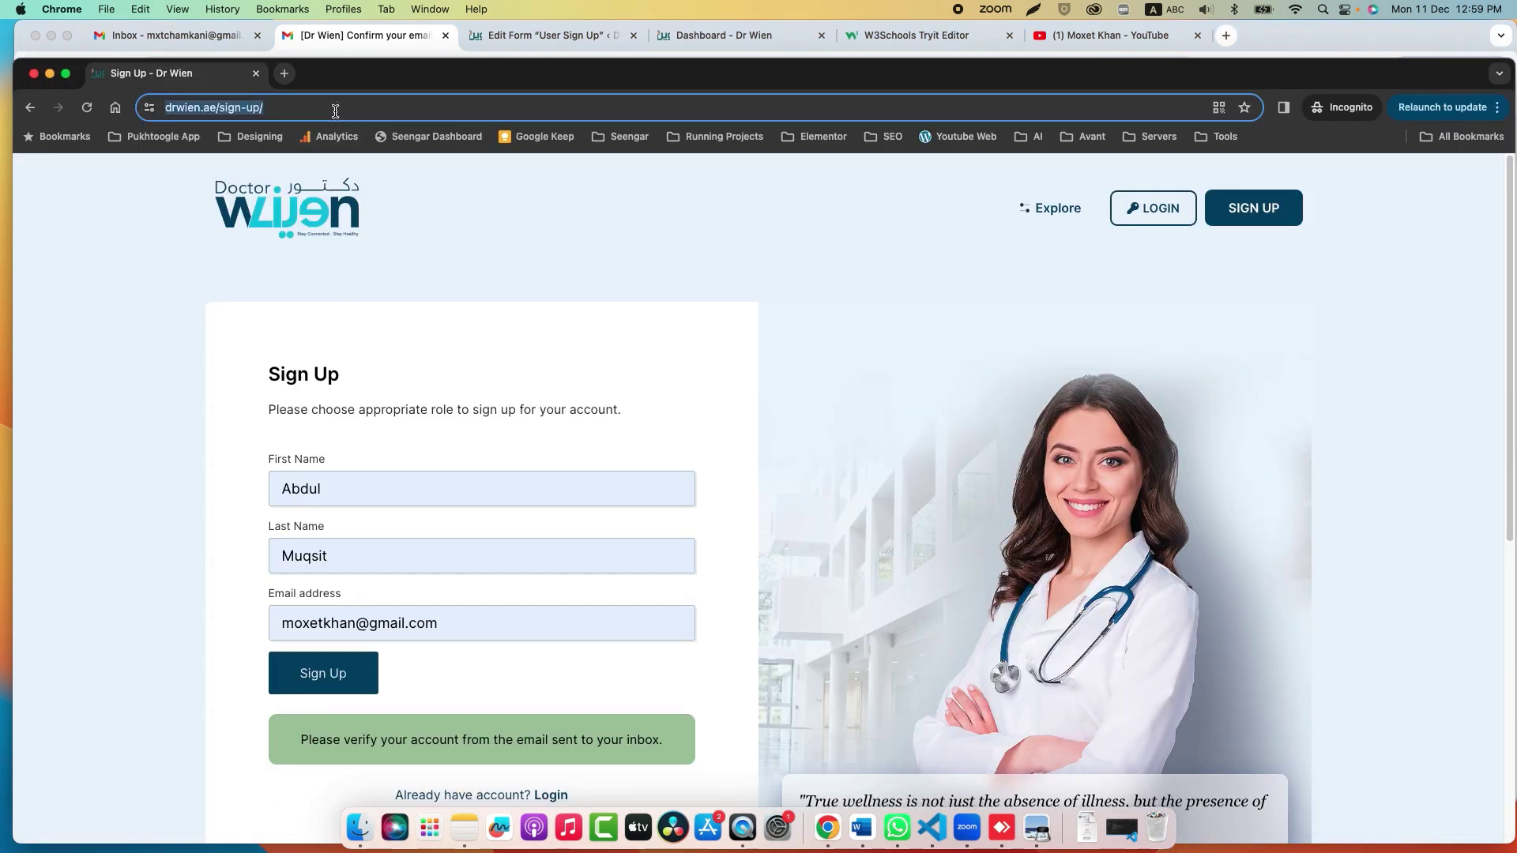
pyautogui.press('super+v')
pyautogui.press('Return')
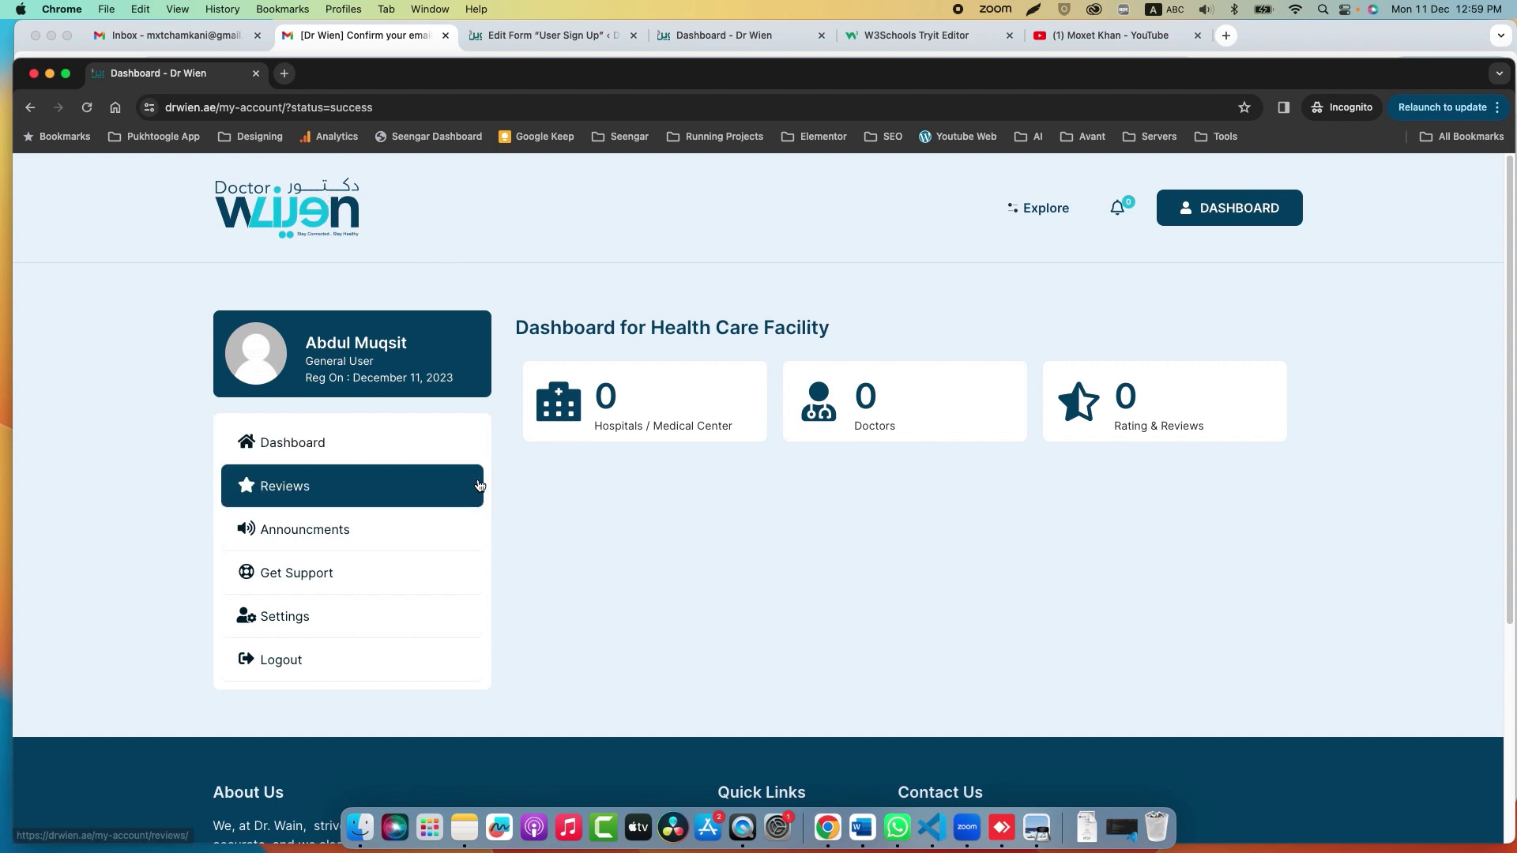
# Open the WordPress admin in a new tab and check All Users for the new account.
pyautogui.click(537, 31)
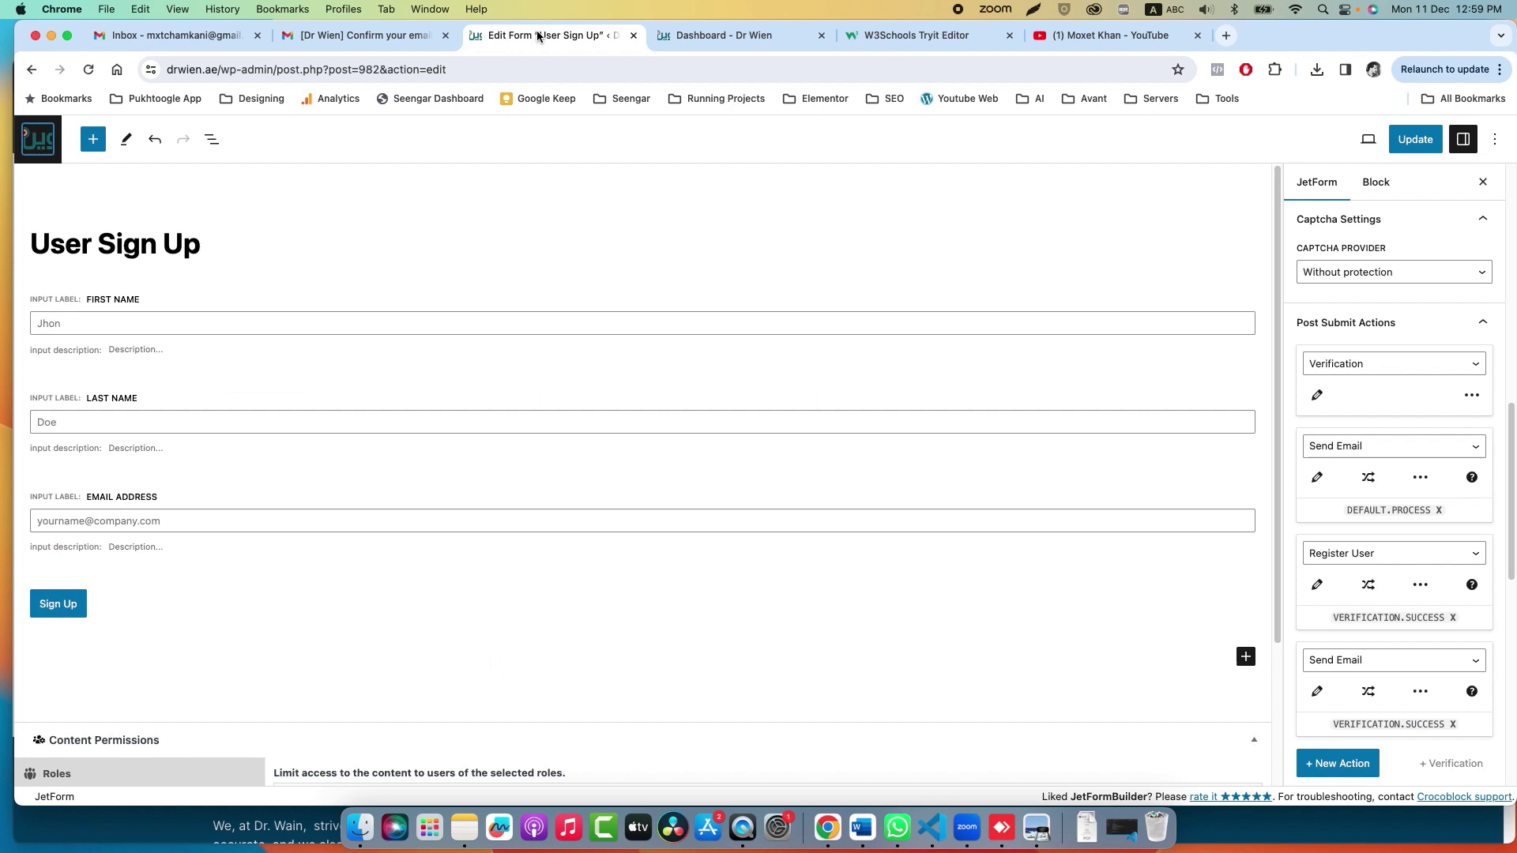
pyautogui.rightClick(45, 142)
pyautogui.click(87, 148)
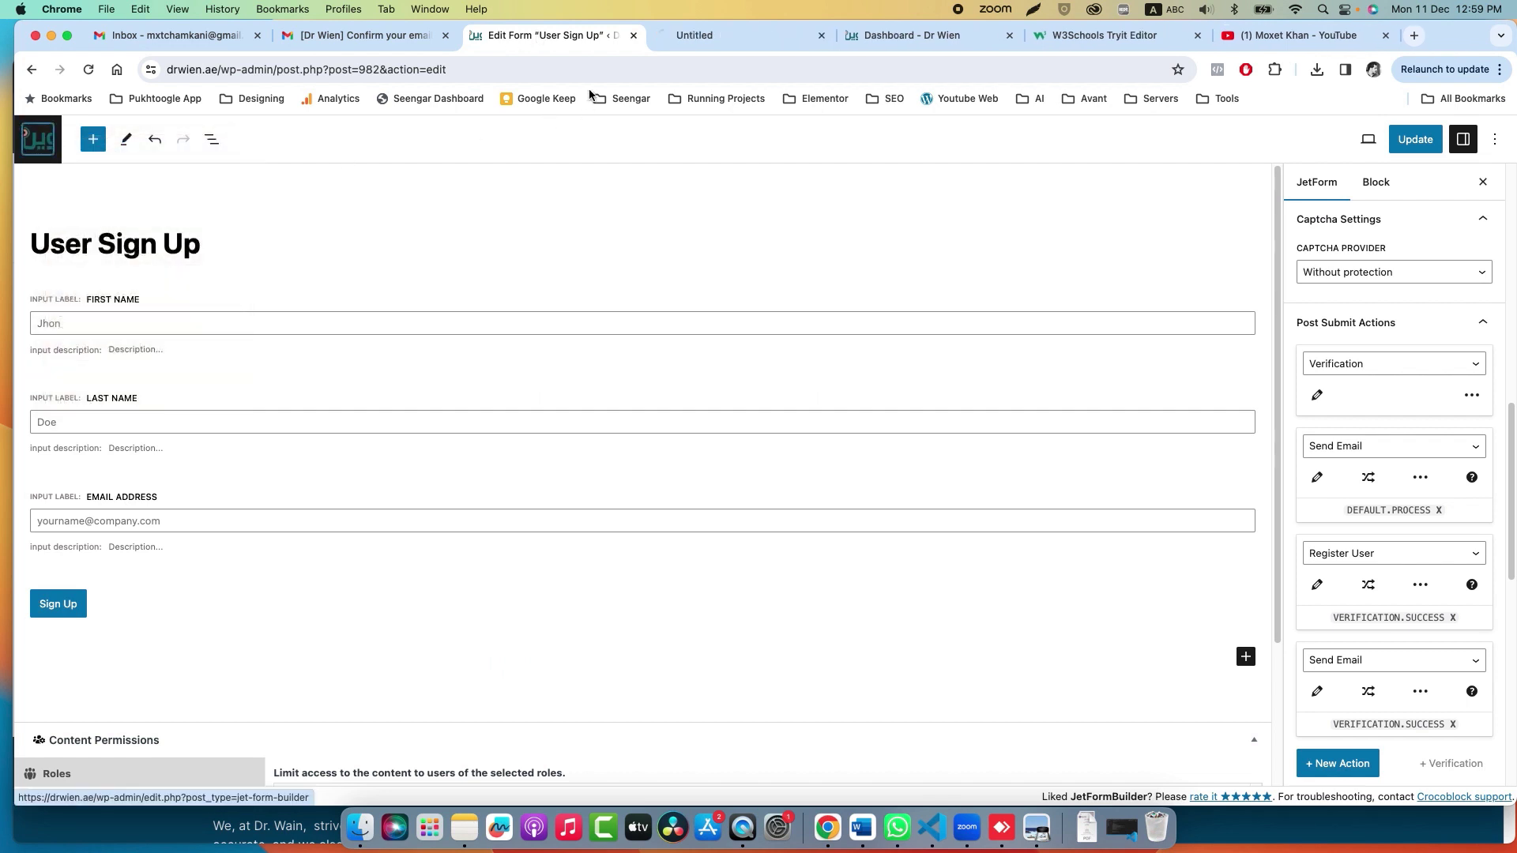
pyautogui.click(676, 35)
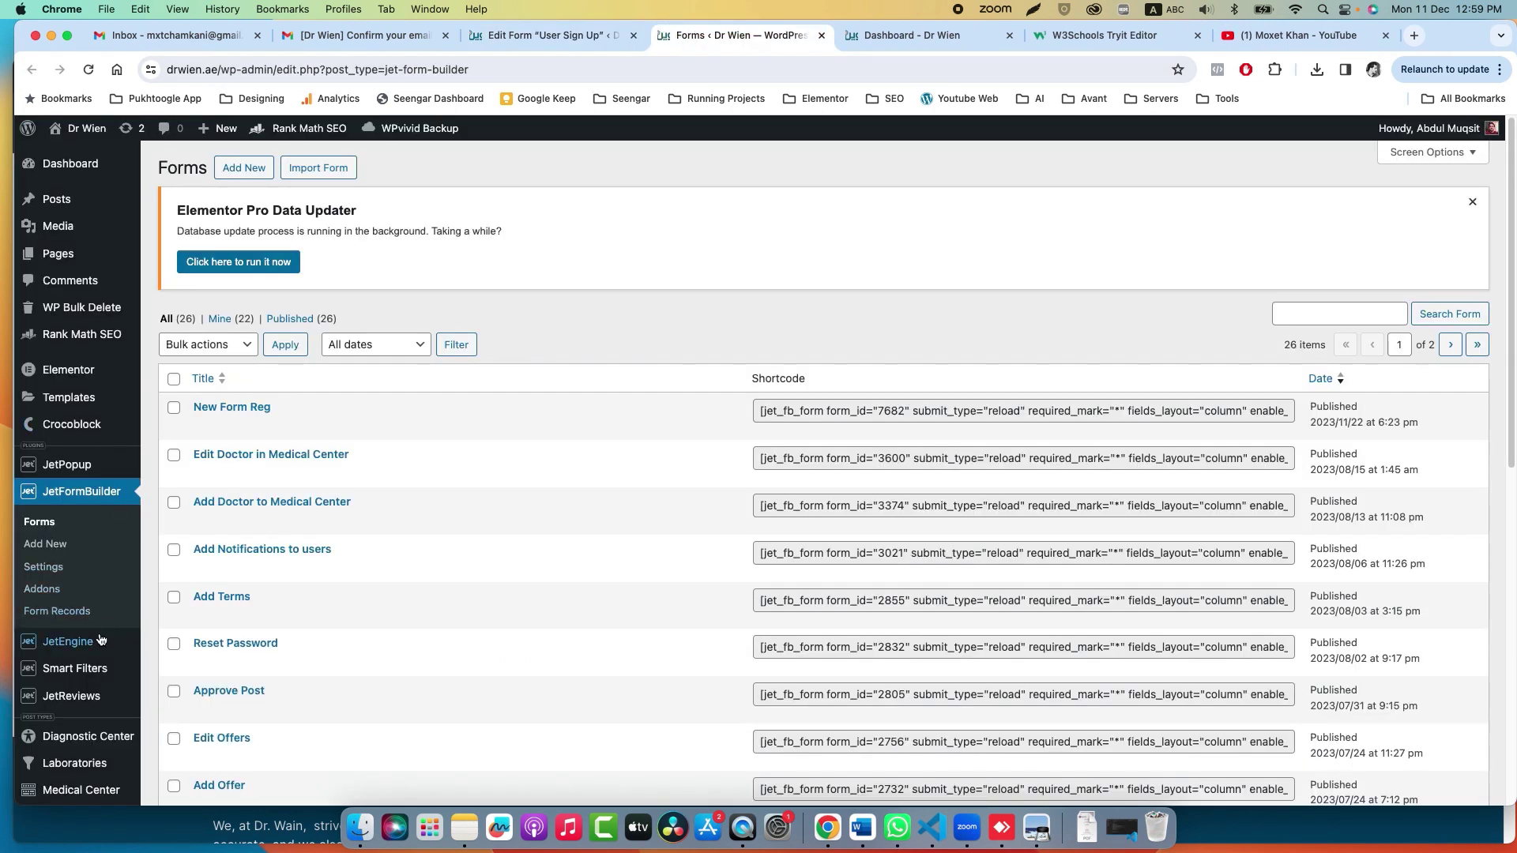
pyautogui.scroll(-3, 90, 610)
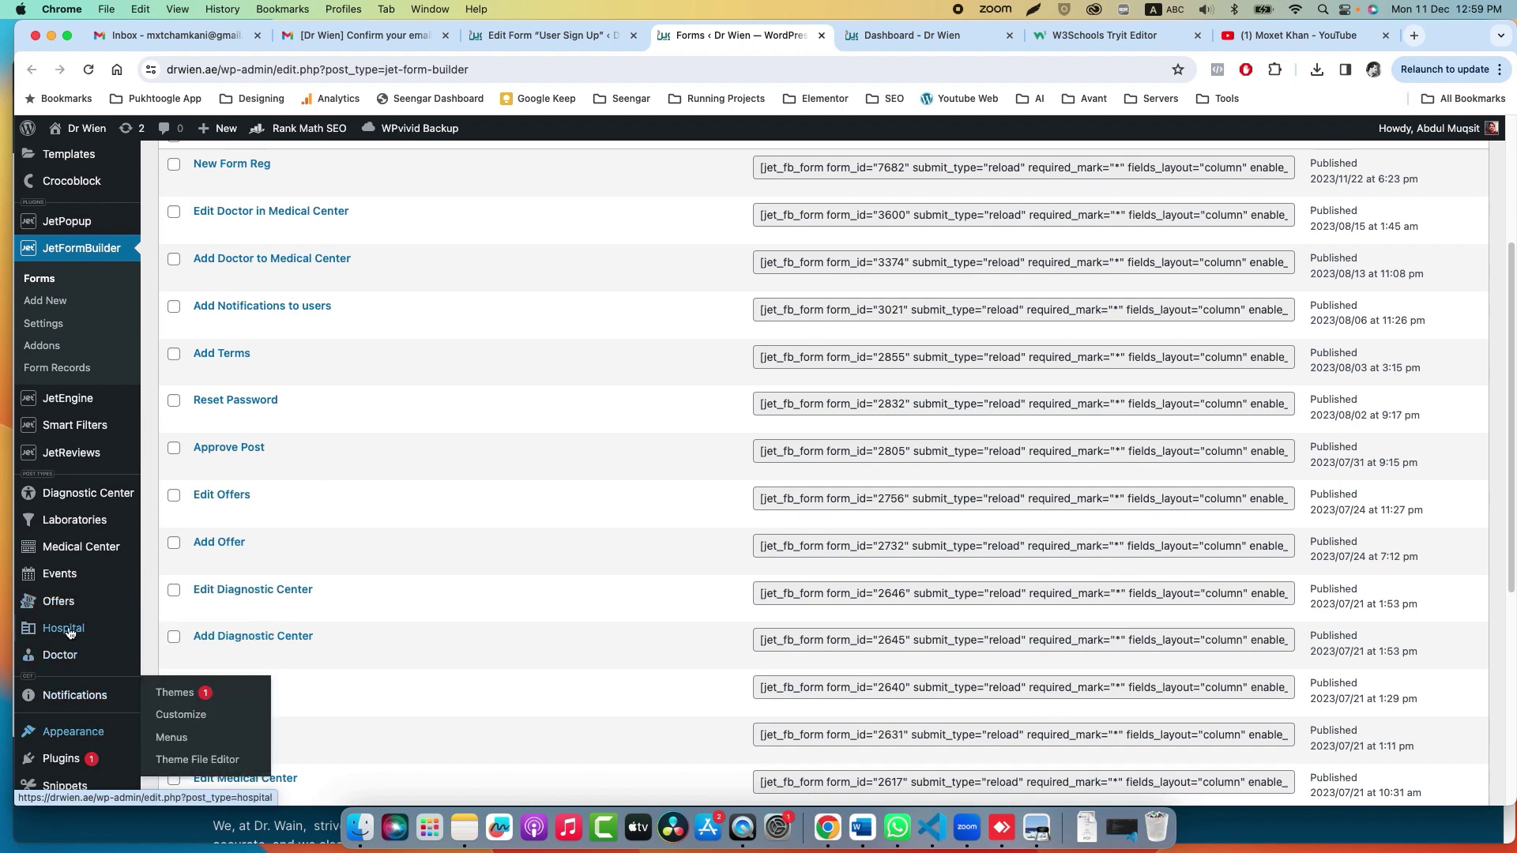
pyautogui.scroll(-3, 95, 695)
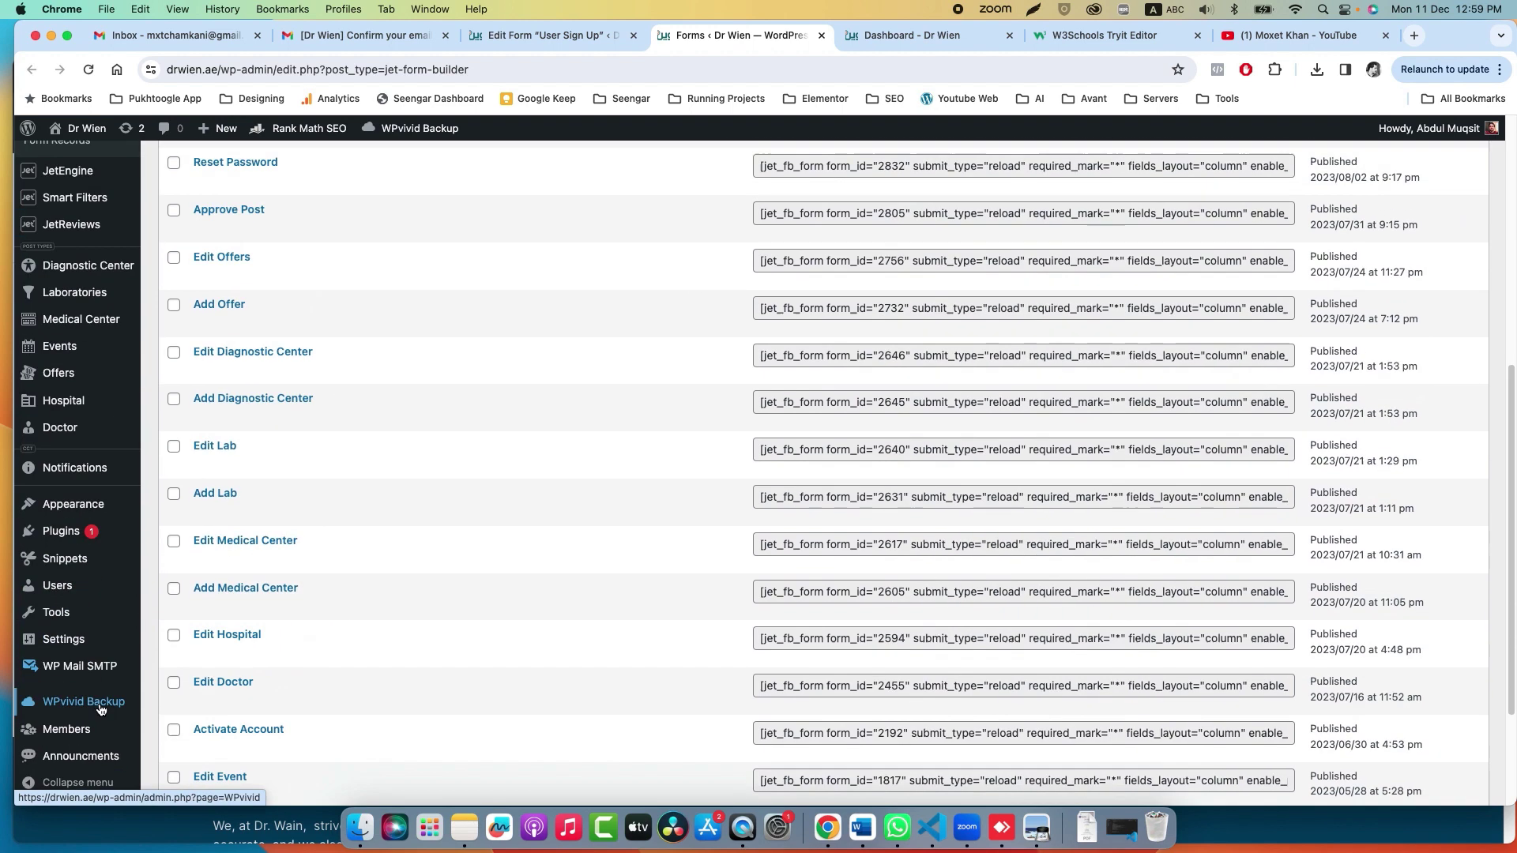
pyautogui.click(57, 585)
pyautogui.scroll(-3, 629, 507)
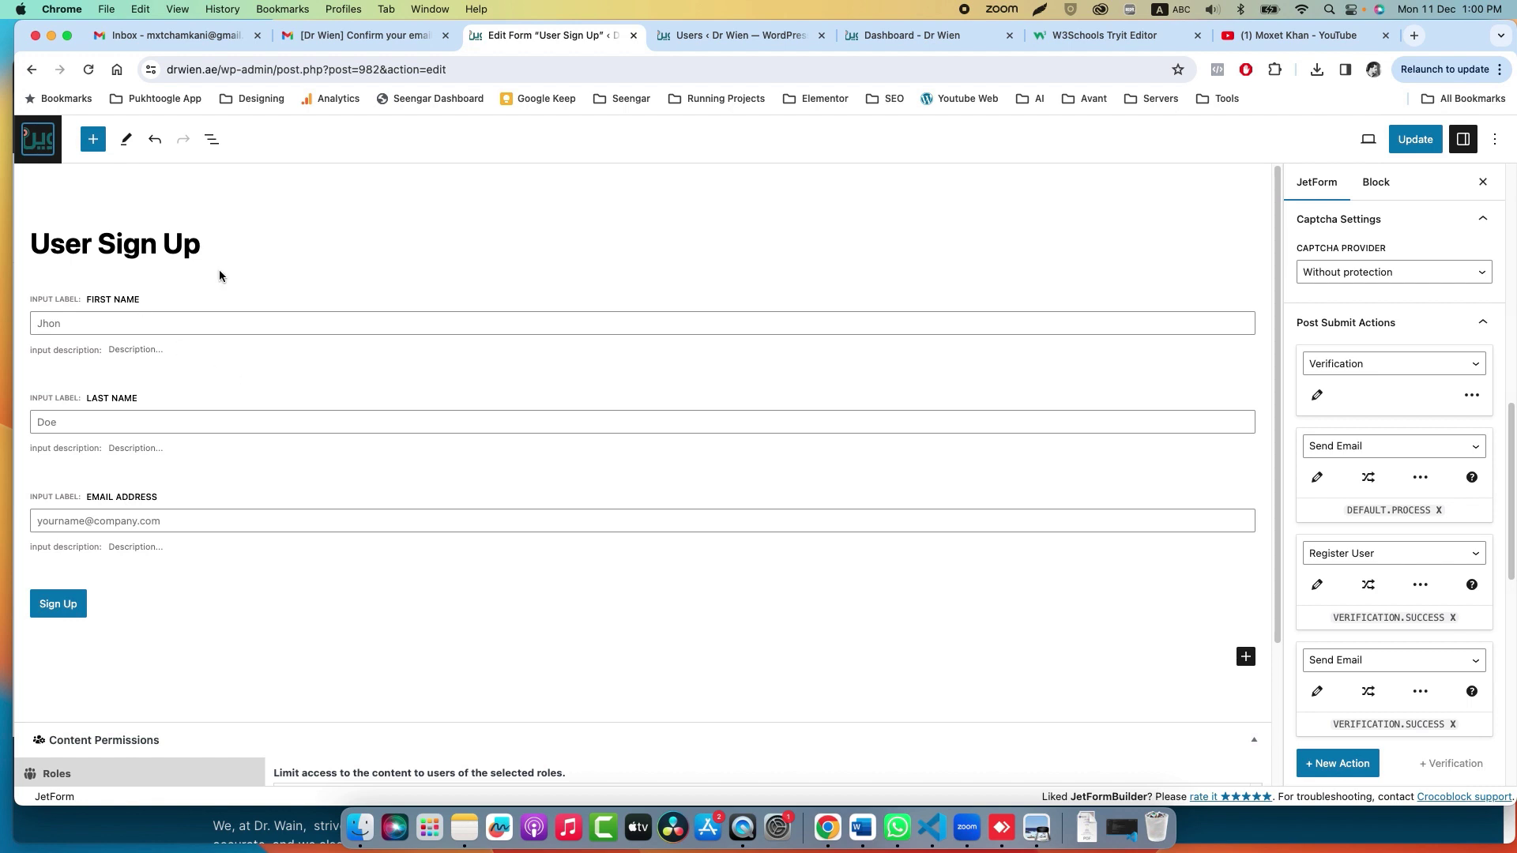
pyautogui.moveTo(775, 385)
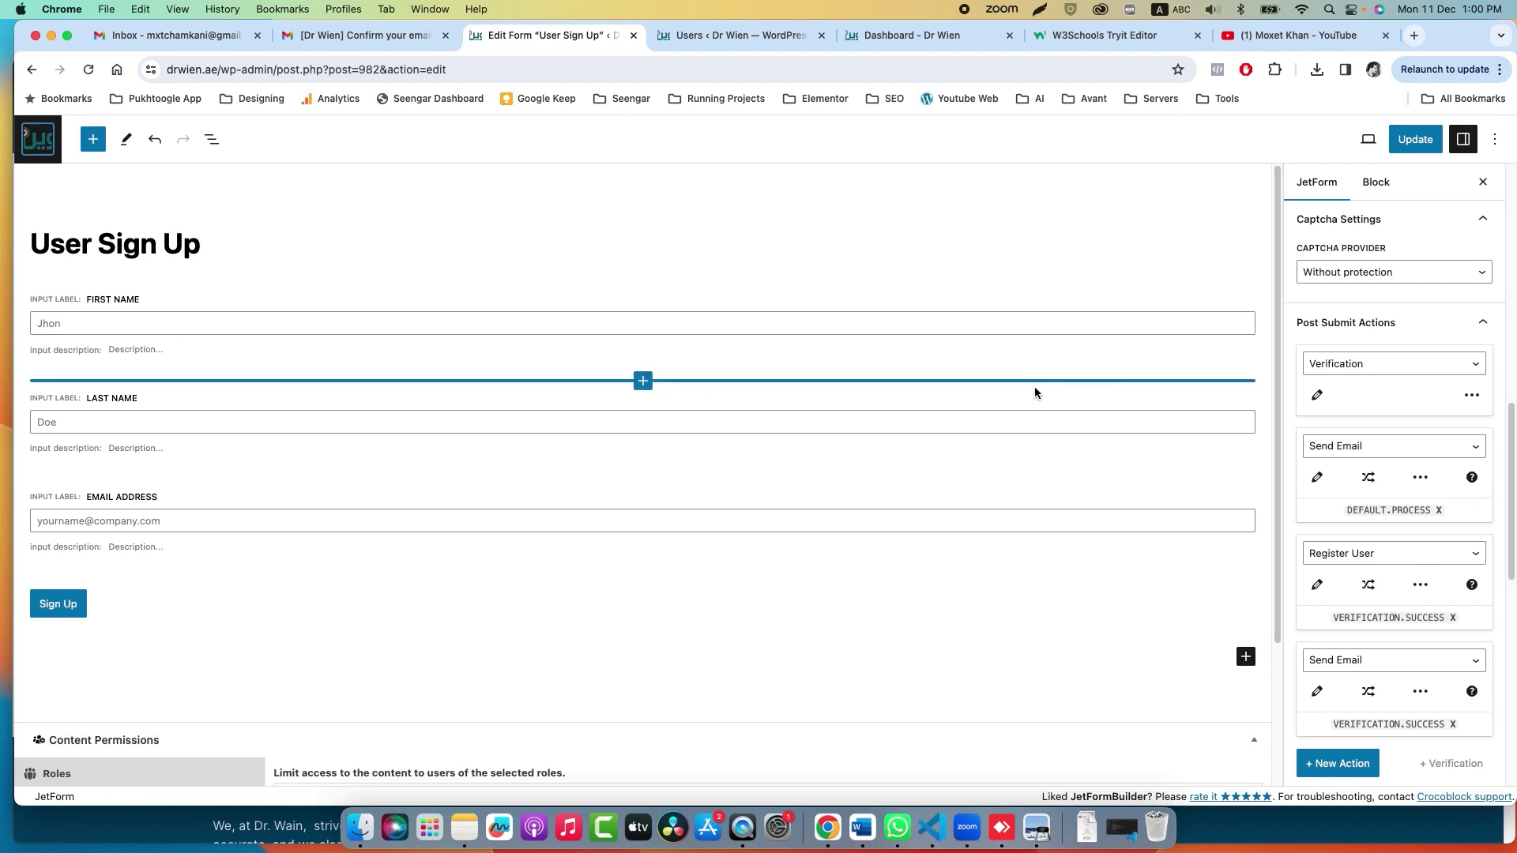